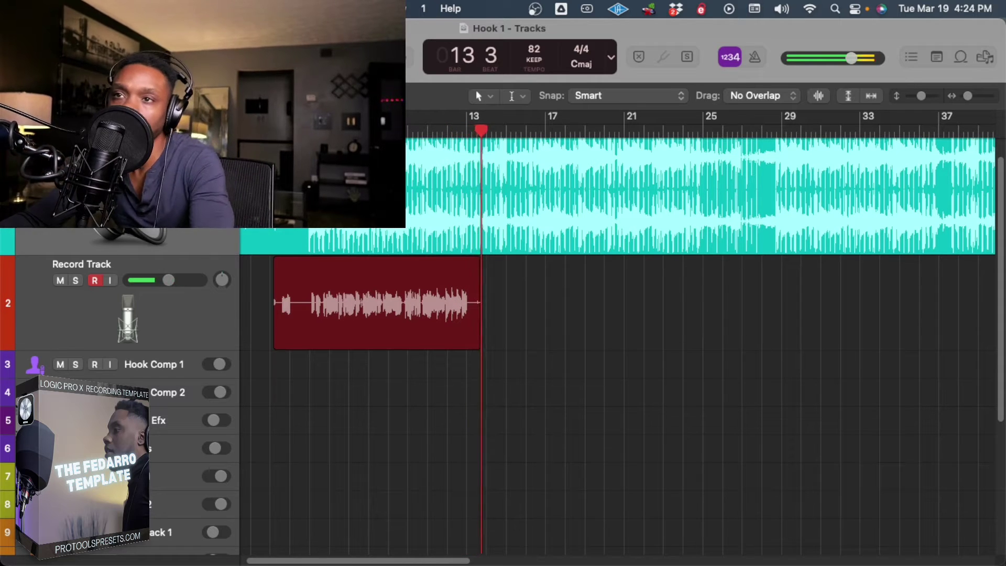
Finish the vocal take on the Record Track at about bar 13 and play it back from around bar 6
key(space)
key(space)
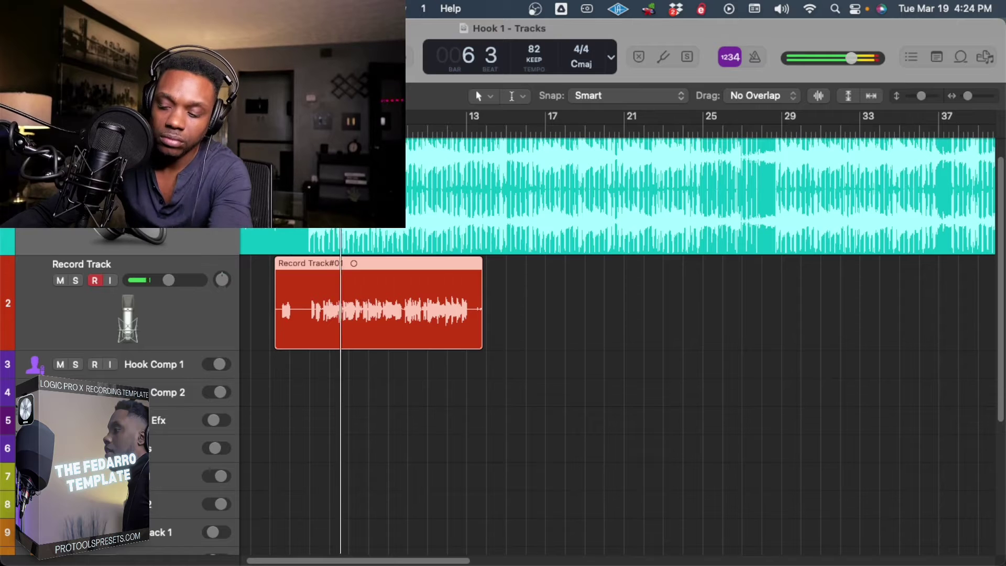
key(super+Right)
key(super+Right)
key(super+Right)
key(super+Right)
key(super+Right)
key(super+Right)
key(super+Right)
key(super+Right)
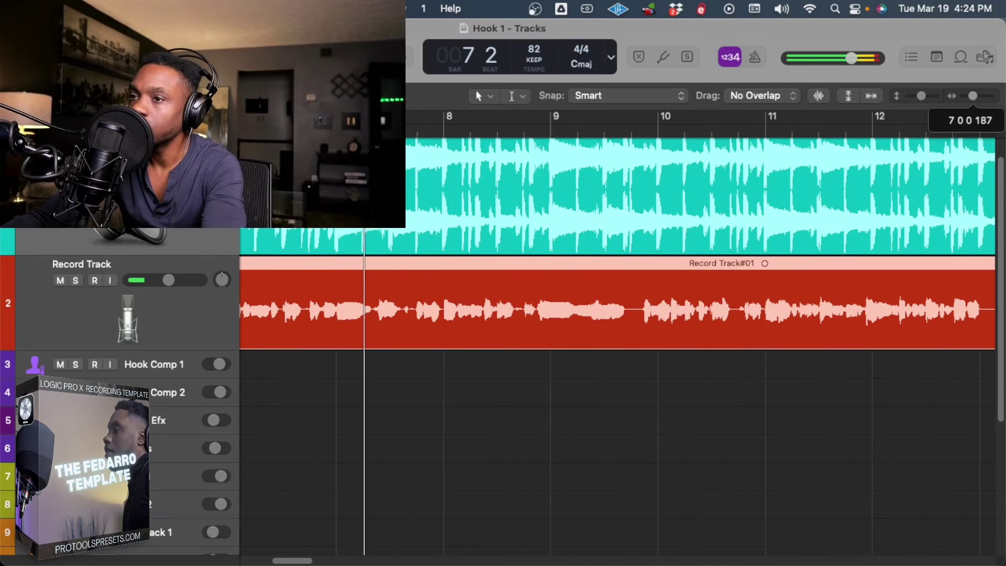
key(super+Left)
key(super+Left)
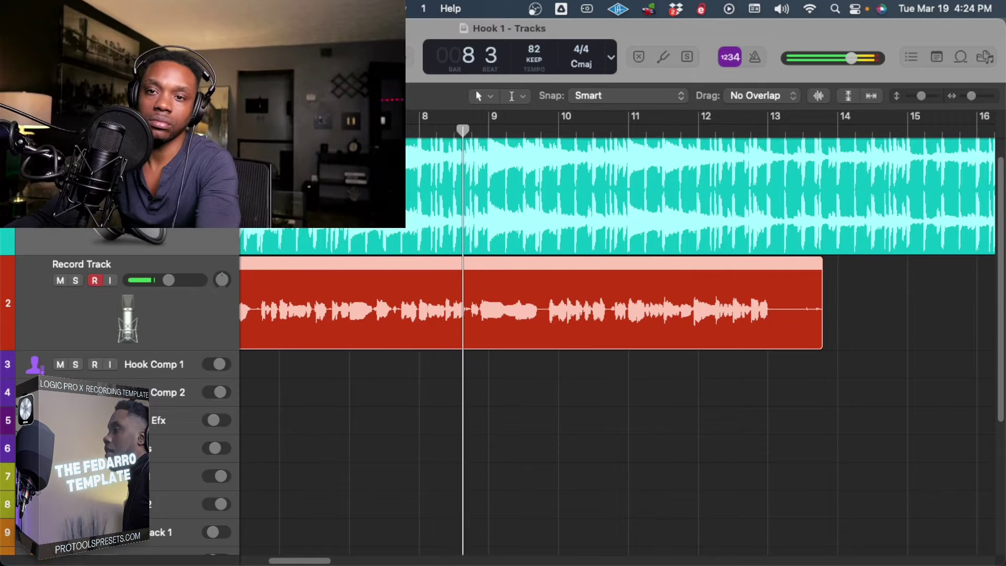
Raise the reverb level in the CLA Vocals plug-in on the Bus 1 Vocal Sauce channel during playback, and close the mixer
key(x)
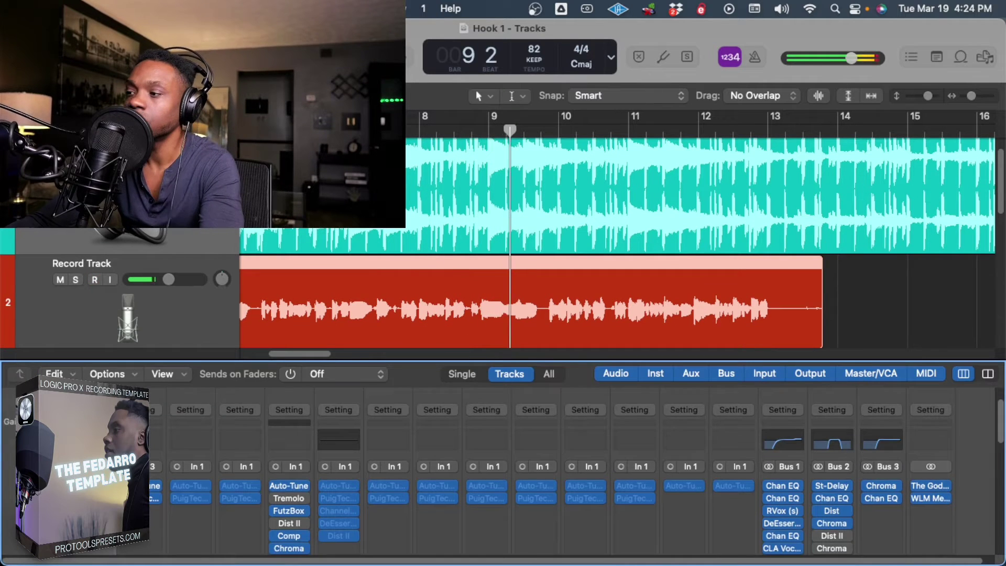
scroll(576, 472, down, 2)
scroll(577, 471, down, 2)
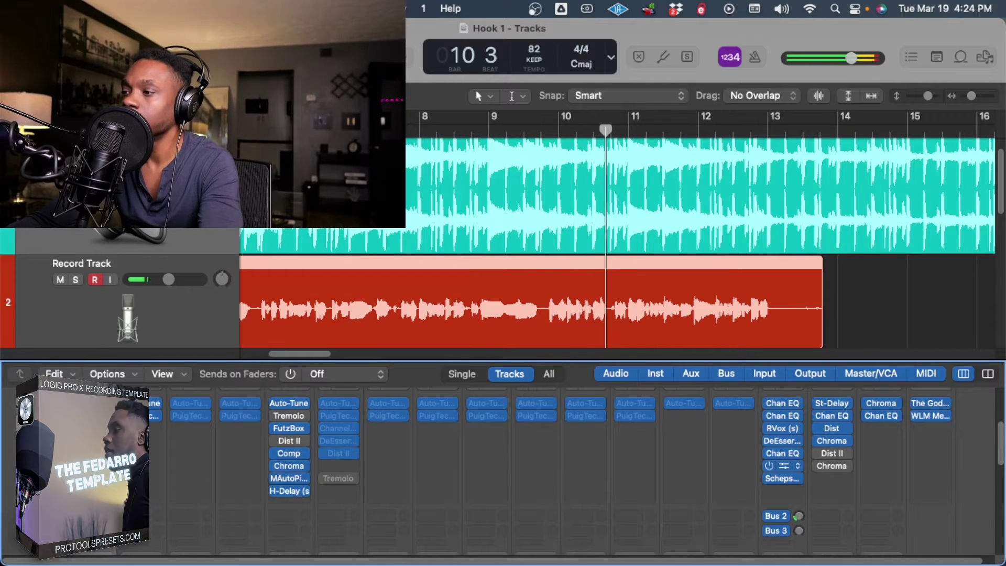
click(783, 466)
drag(615, 461, 615, 404)
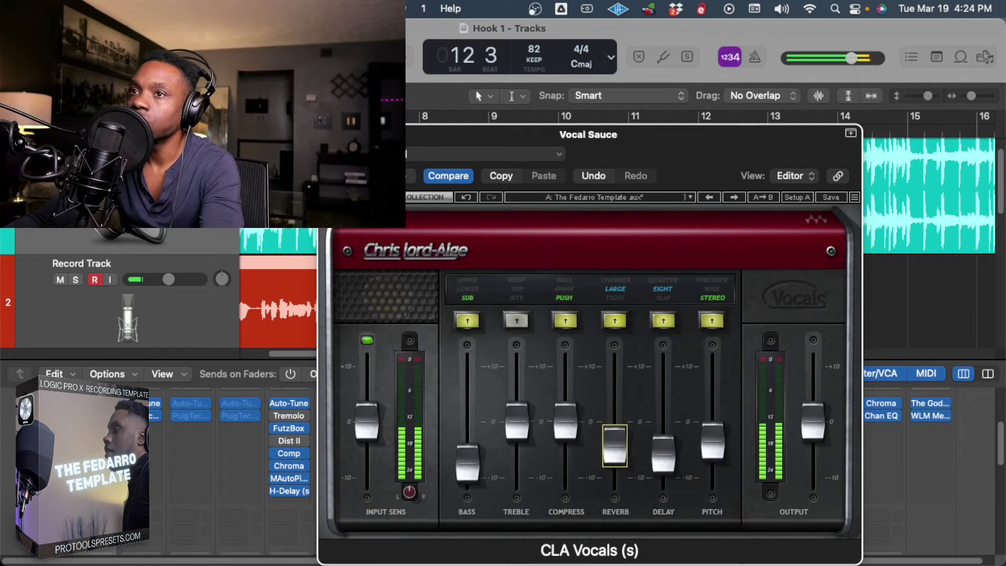
key(super+w)
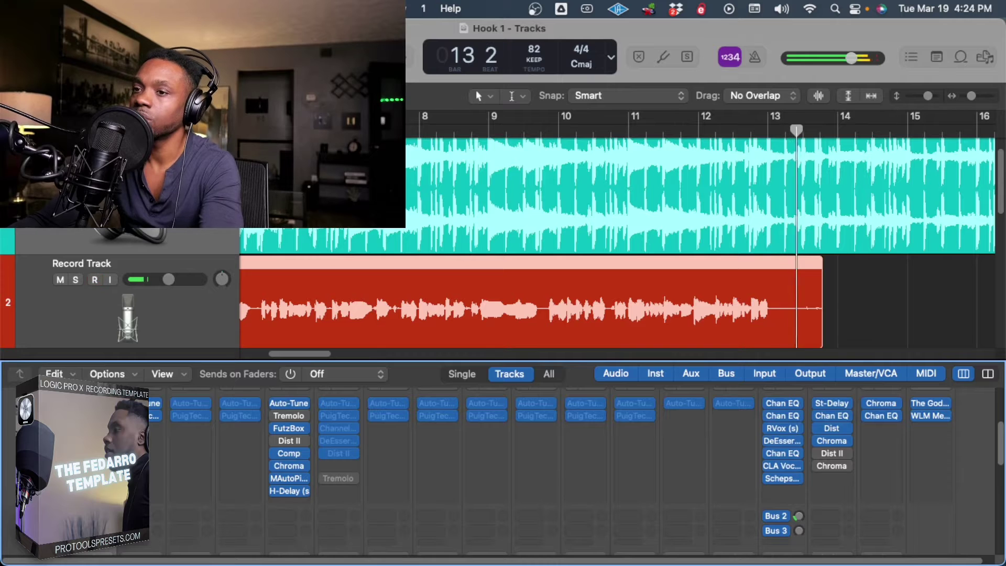
key(x)
key(x)
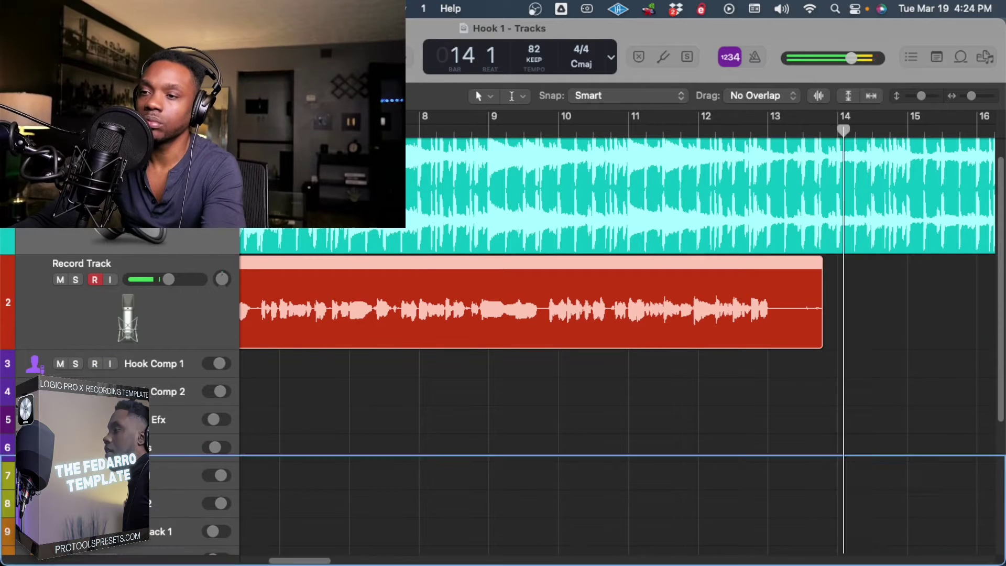
scroll(701, 335, left, 5)
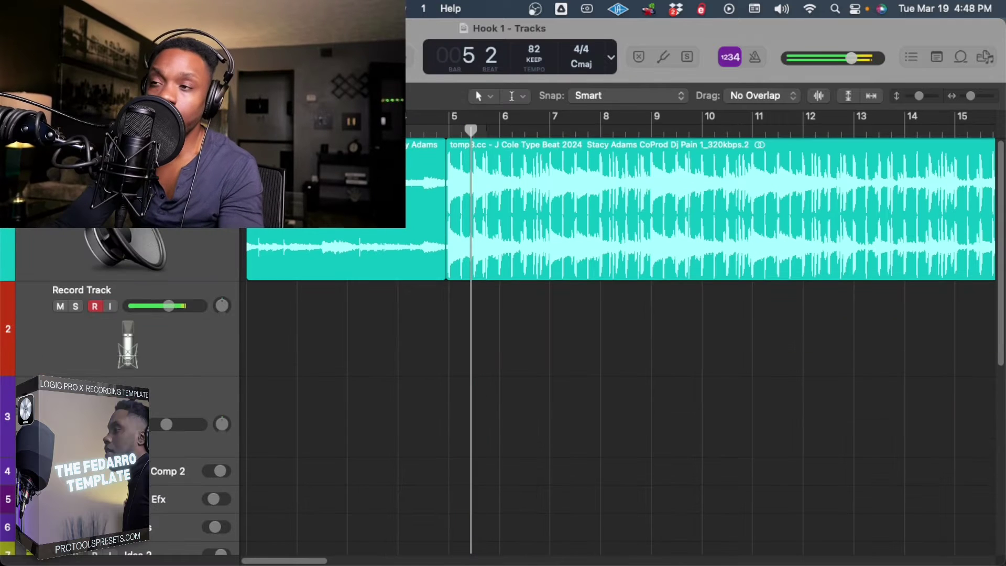
Record a hook phrase across bars 5 and 6 on the Record Track and move it straight down onto Hook Comp 1
key(r)
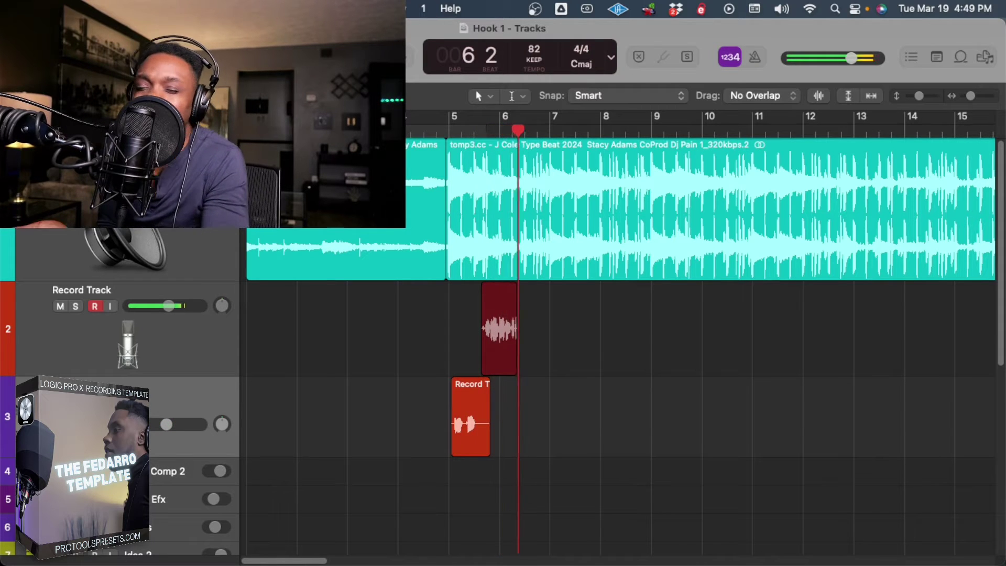
key(space)
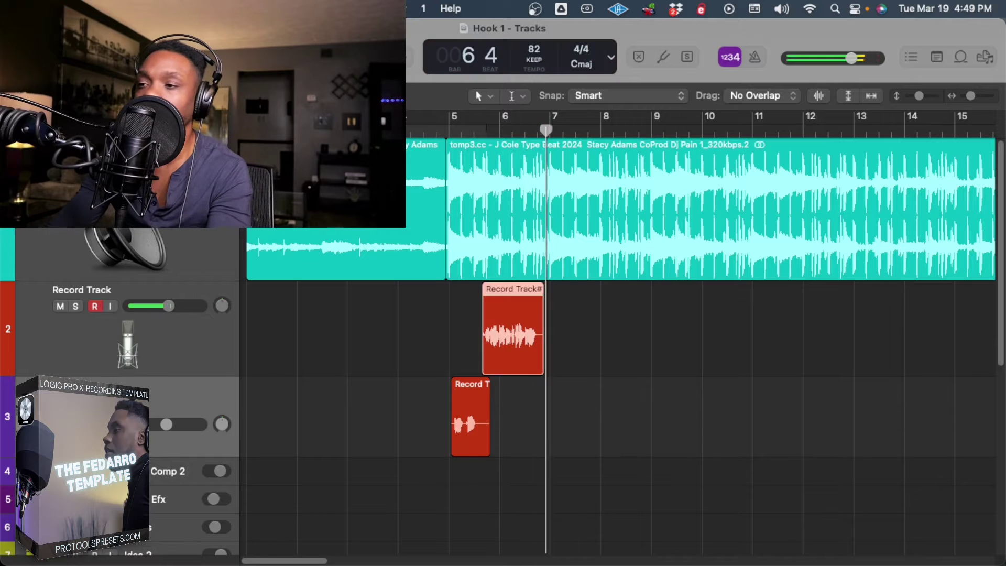
drag(518, 362, 518, 456)
key(comma)
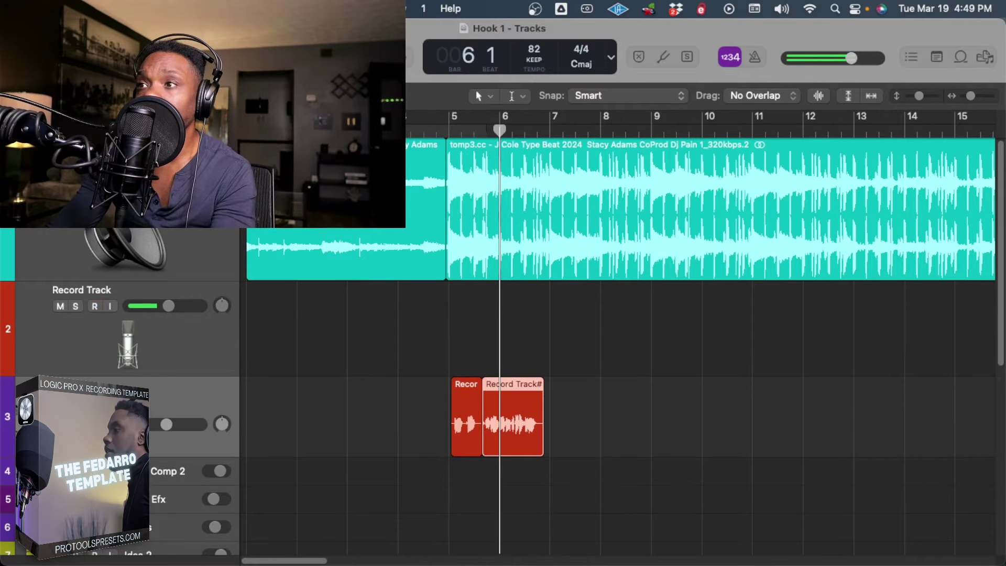
Try a take of the next hook phrase on the Record Track from late bar 6 and undo it
key(space)
key(r)
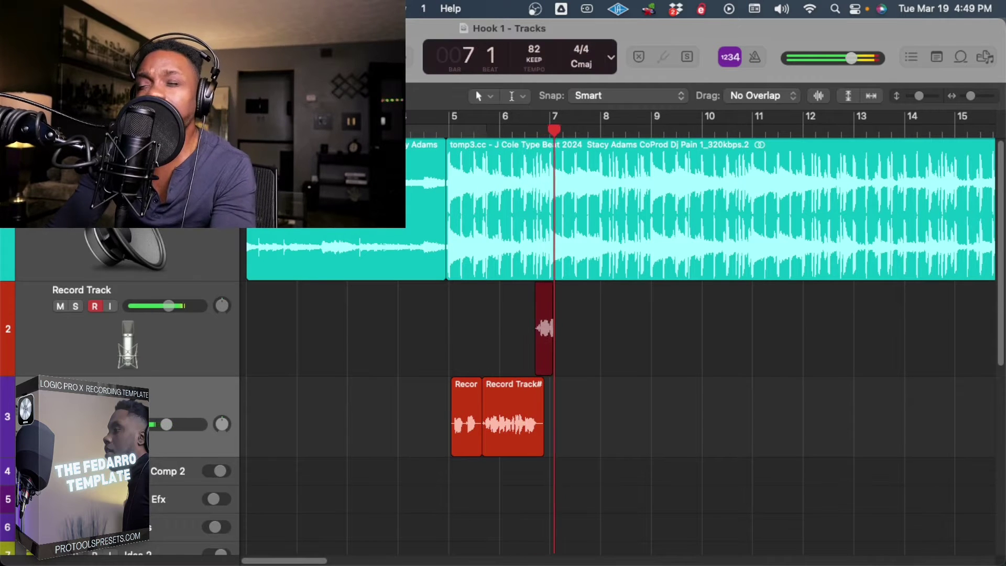
key(space)
key(super+z)
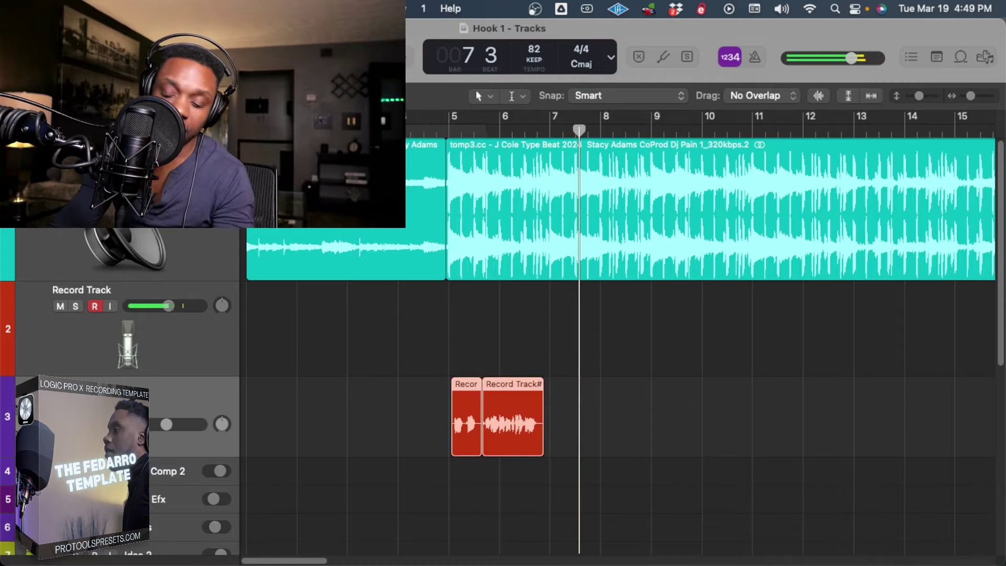
Play from just after bar 6 and record the next hook phrase on the Record Track, ending late in bar 7
click(512, 209)
key(space)
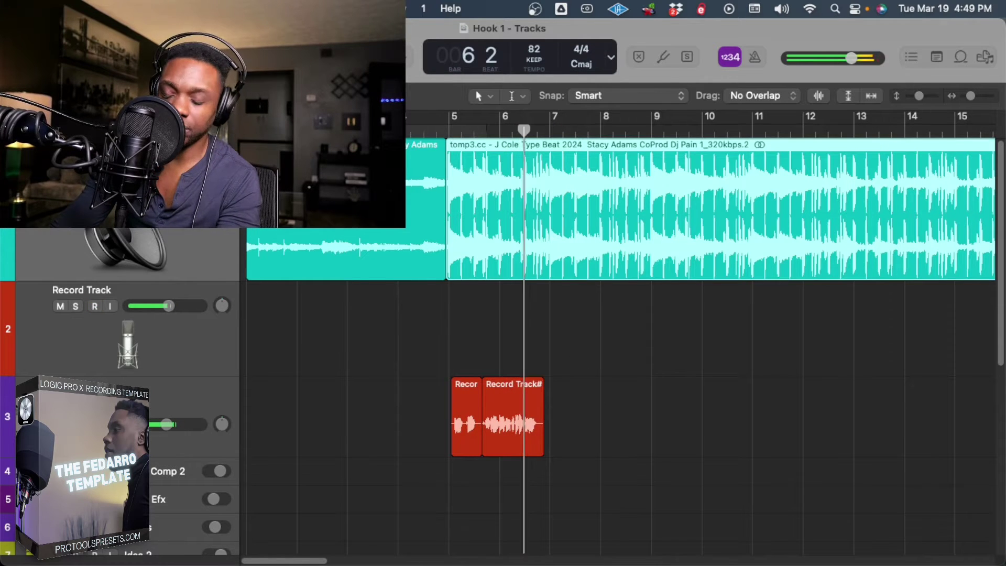
key(r)
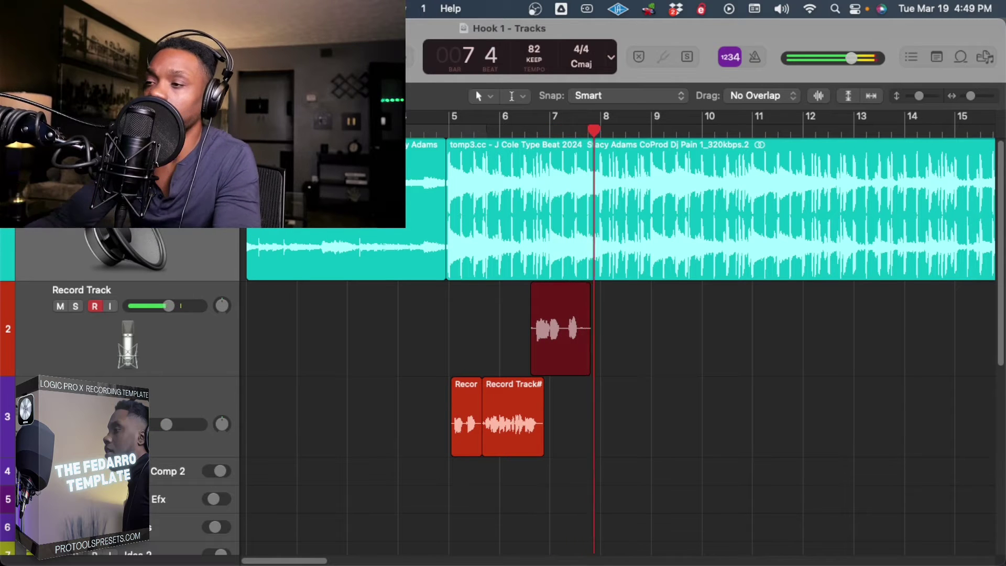
key(space)
Trim the silence from the start of the new Record Track take and move the region onto Hook Comp 1
mouse_move(532, 370)
mouse_down()
mouse_move(545, 369)
mouse_move(532, 369)
mouse_up()
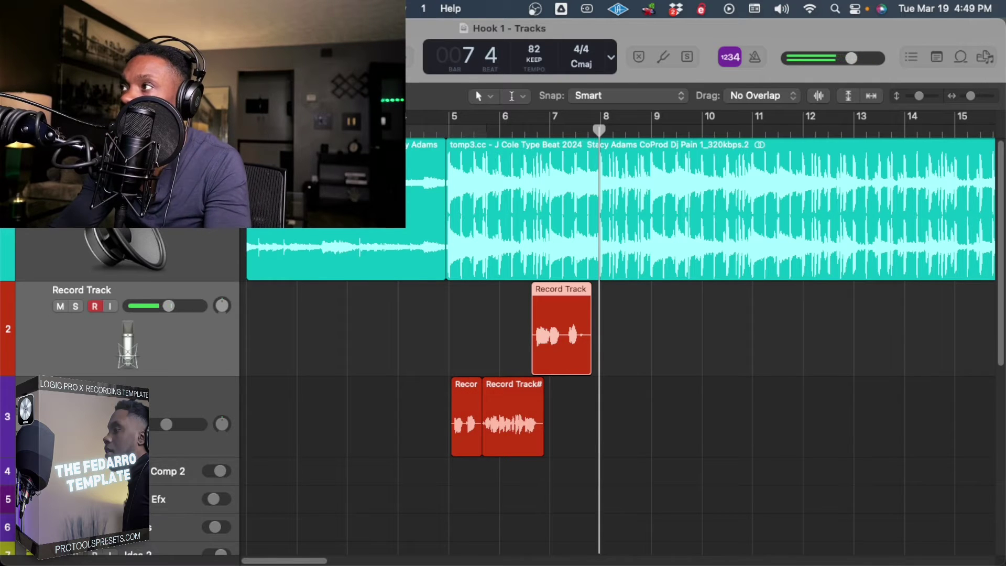
key(super+Right)
key(super+Right)
key(super+Right)
key(super+Right)
key(super+Right)
key(super+Right)
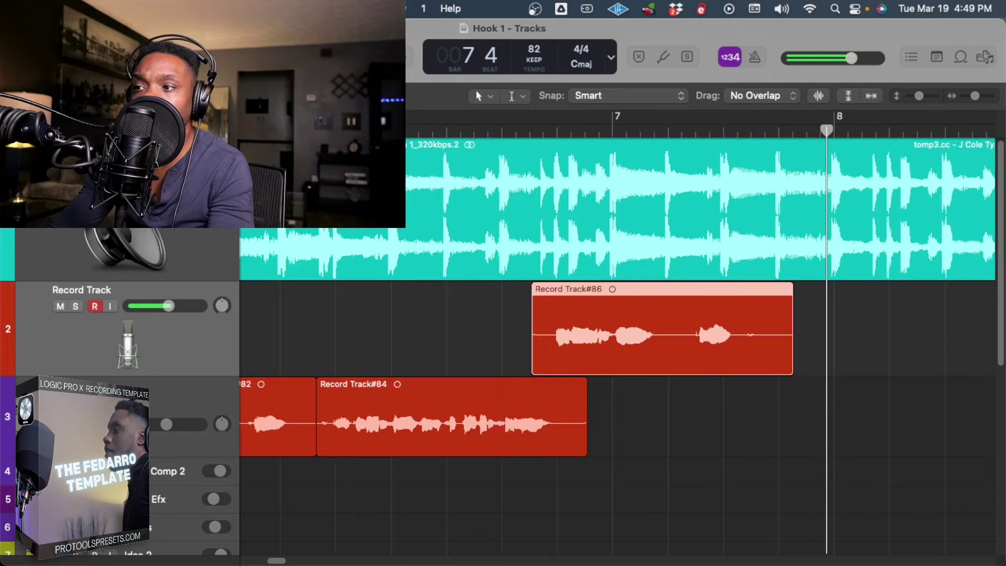
drag(532, 370, 552, 370)
drag(653, 359, 648, 454)
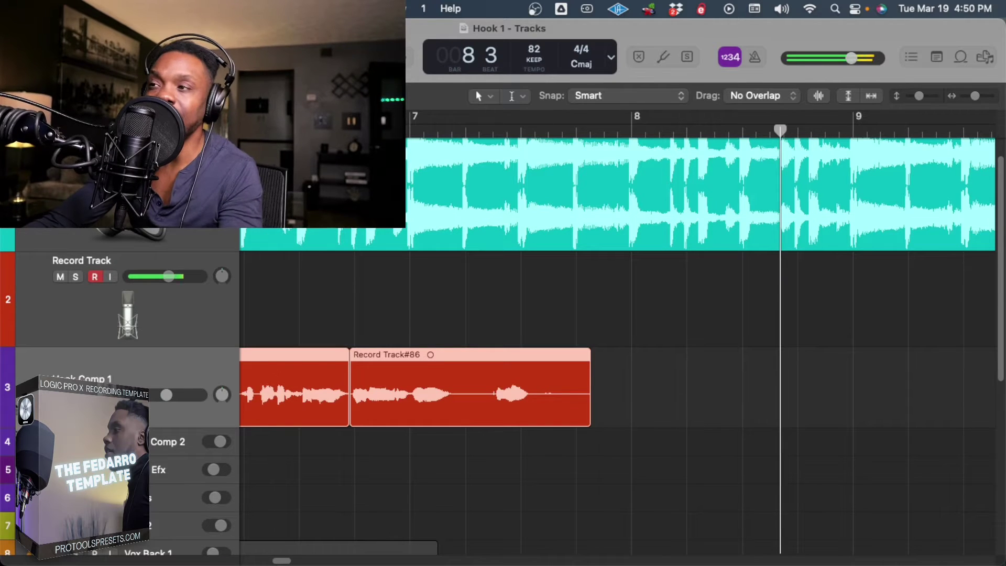
Try a take of the following hook phrase on the Record Track from mid bar 7 into bar 8, and undo it
key(space)
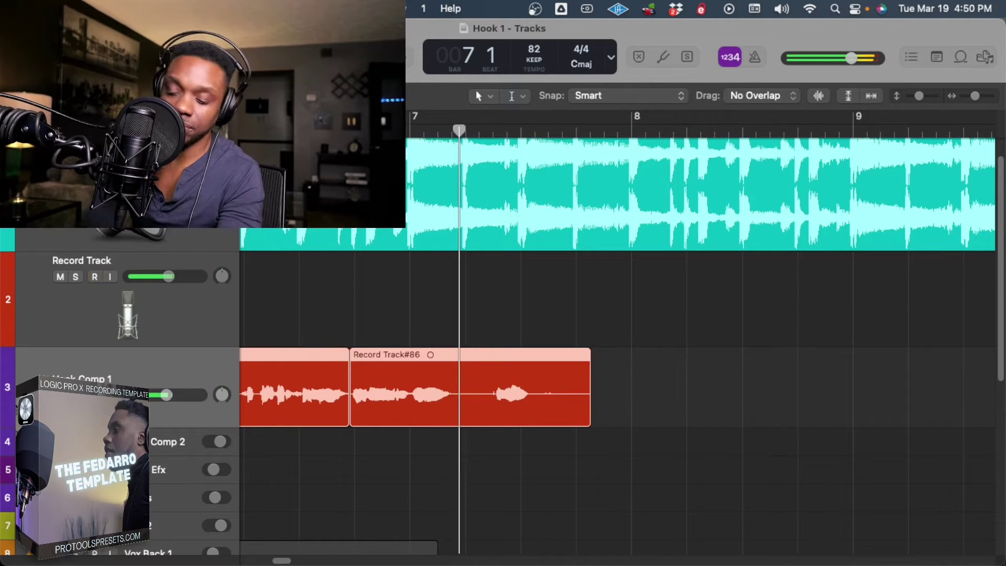
key(r)
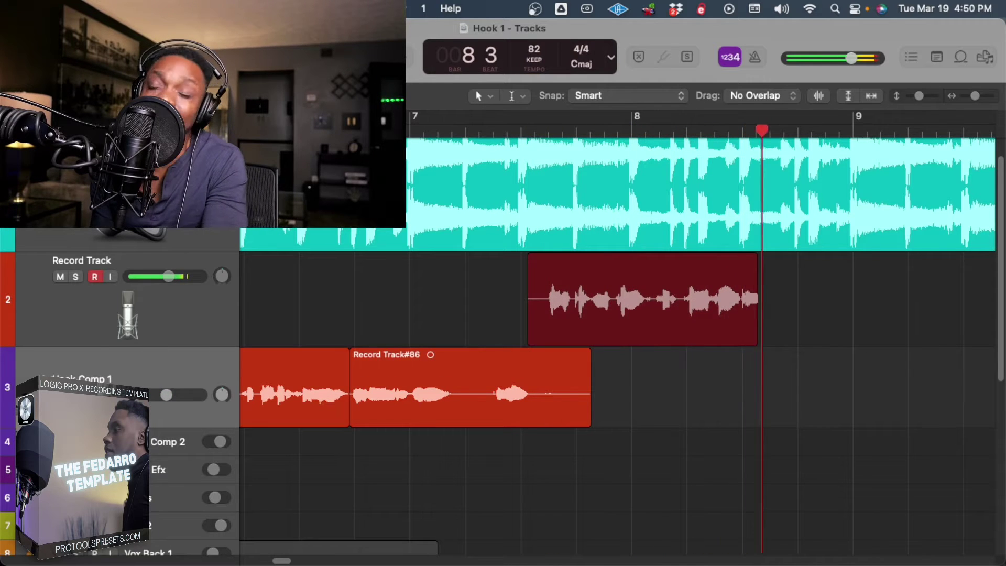
key(space)
key(super+z)
Record the phrase from mid bar 7 to late bar 8 and place it, trimmed at the start, on Hook Comp 1
key(space)
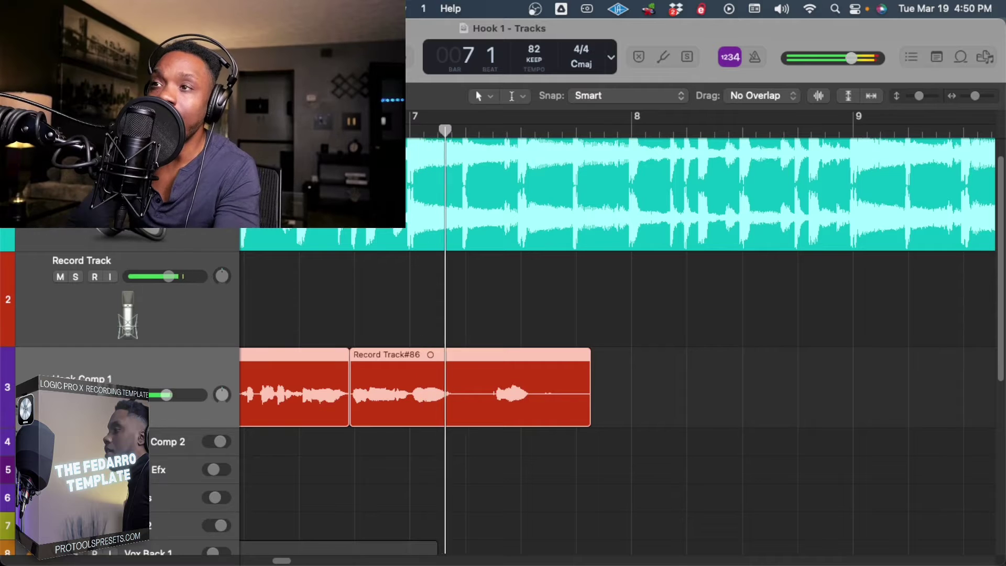
key(r)
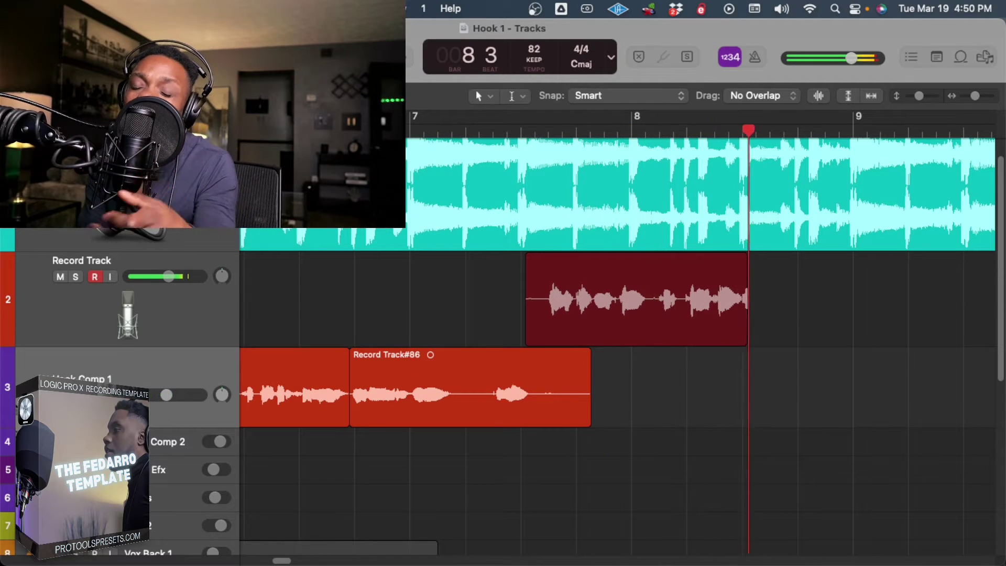
key(r)
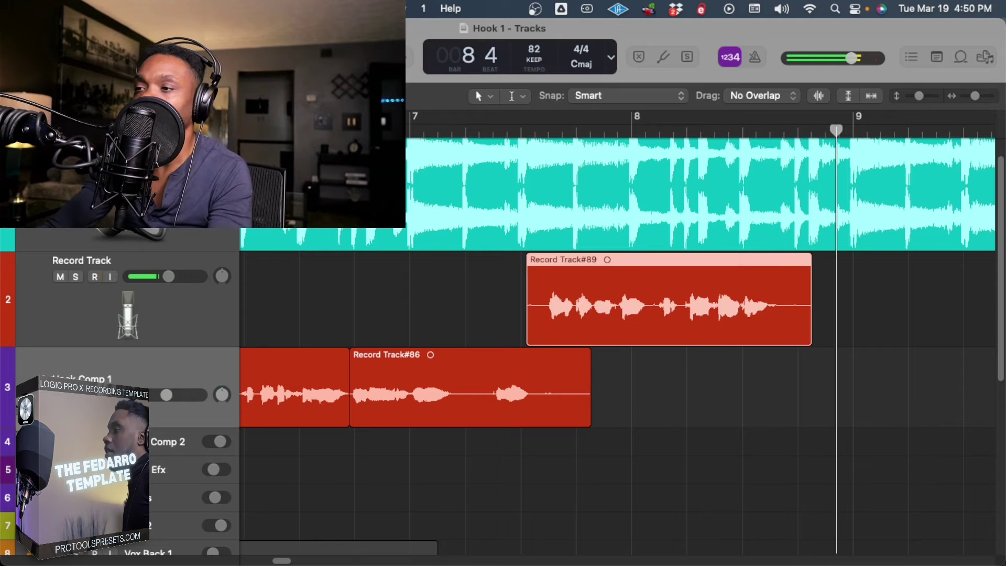
drag(528, 337, 540, 337)
drag(571, 315, 571, 391)
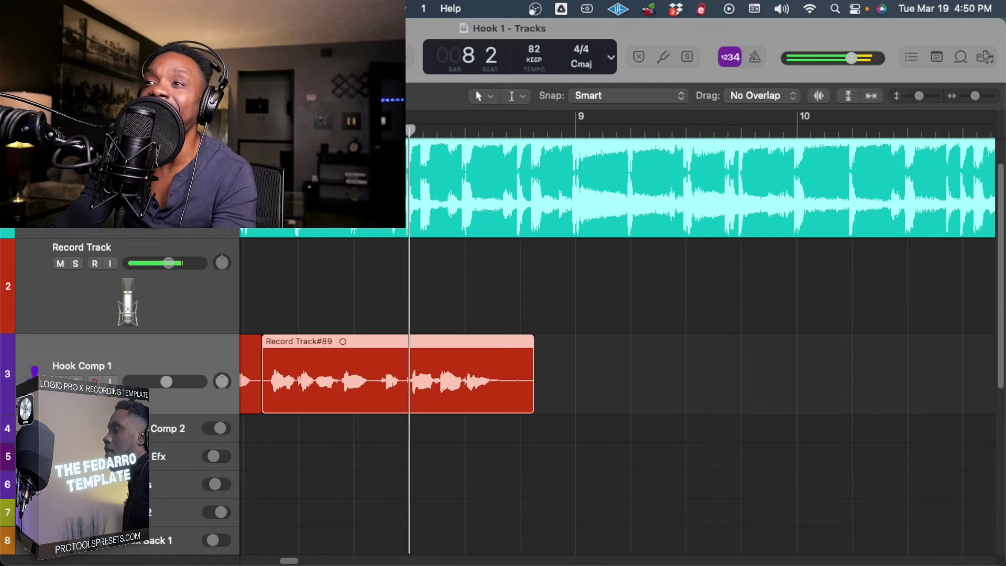
Record the sustained phrase from late bar 8 to bar 10 and place it, trimmed at the start, on Hook Comp 1
key(r)
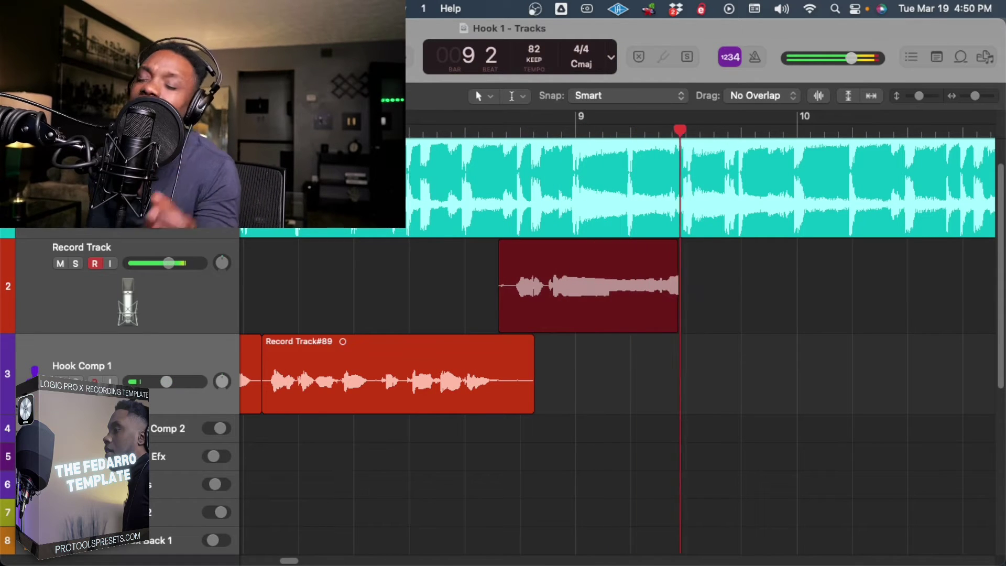
key(r)
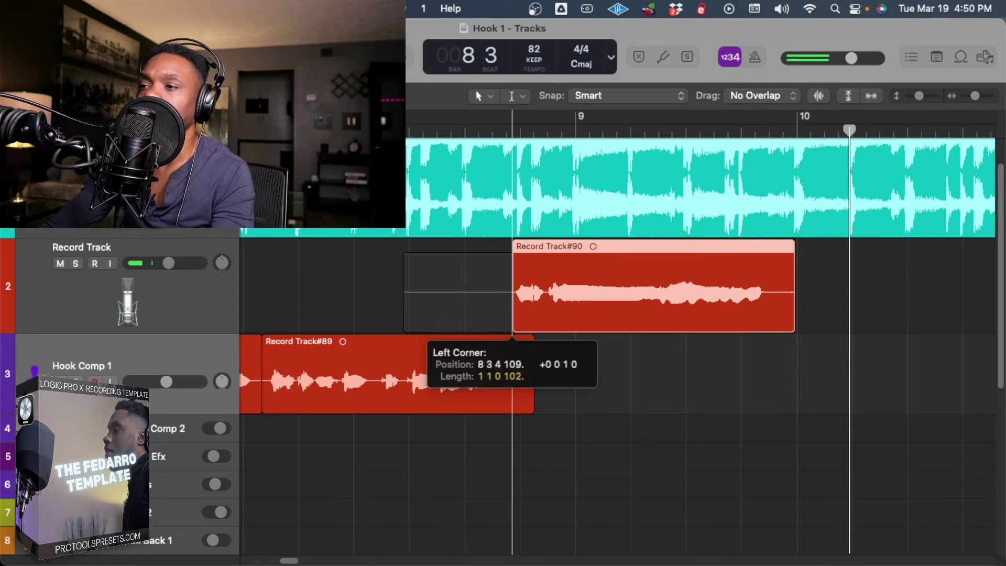
drag(504, 311, 521, 406)
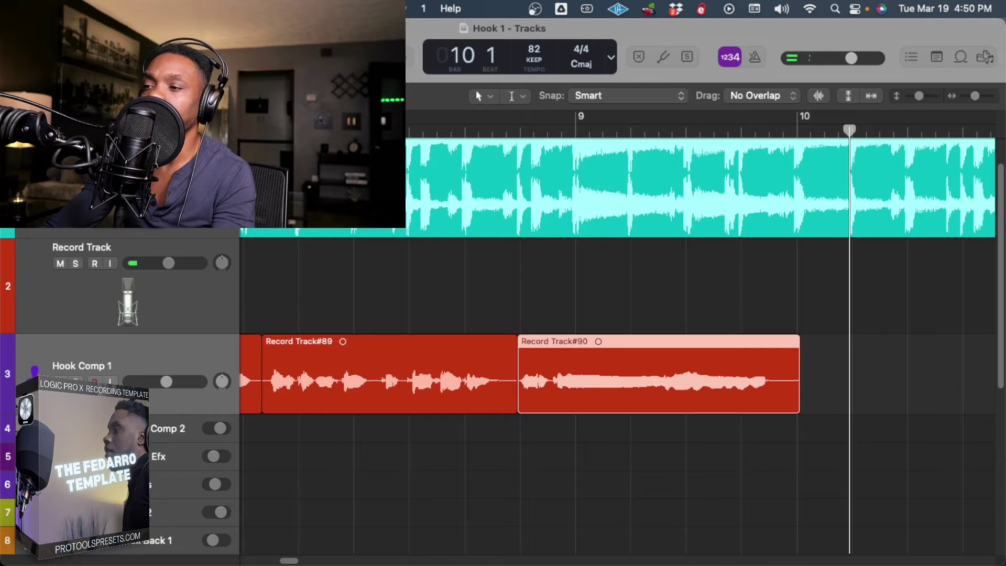
Undo the shifted move of the sustained phrase, move it straight down onto Hook Comp 1 in time, and play it back
key(r)
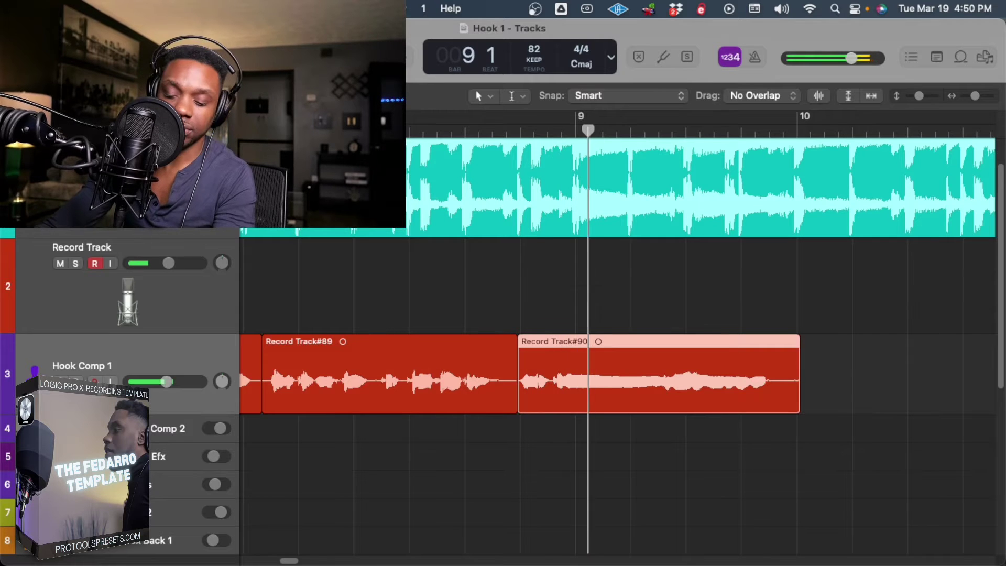
key(super+z)
drag(584, 311, 584, 400)
key(space)
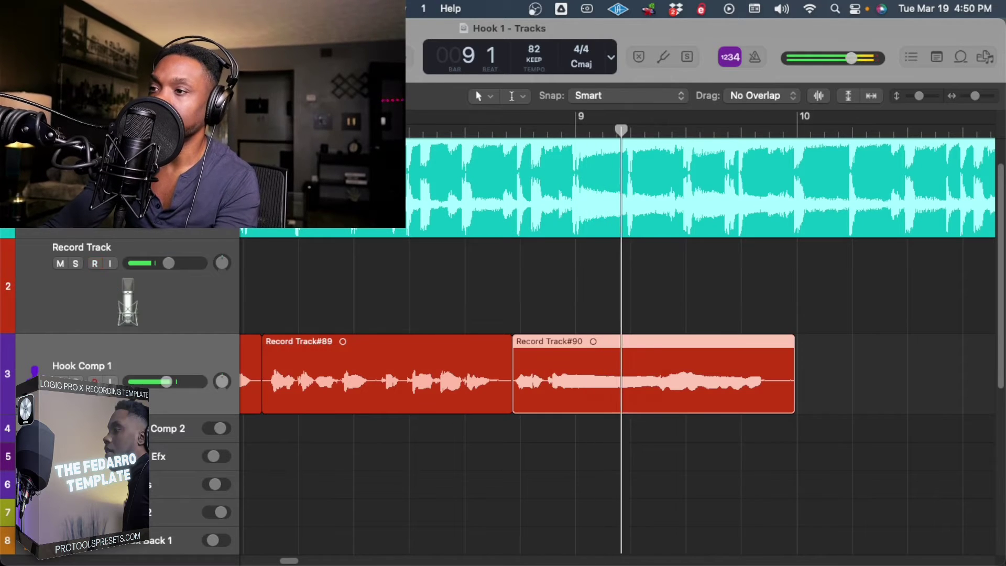
key(space)
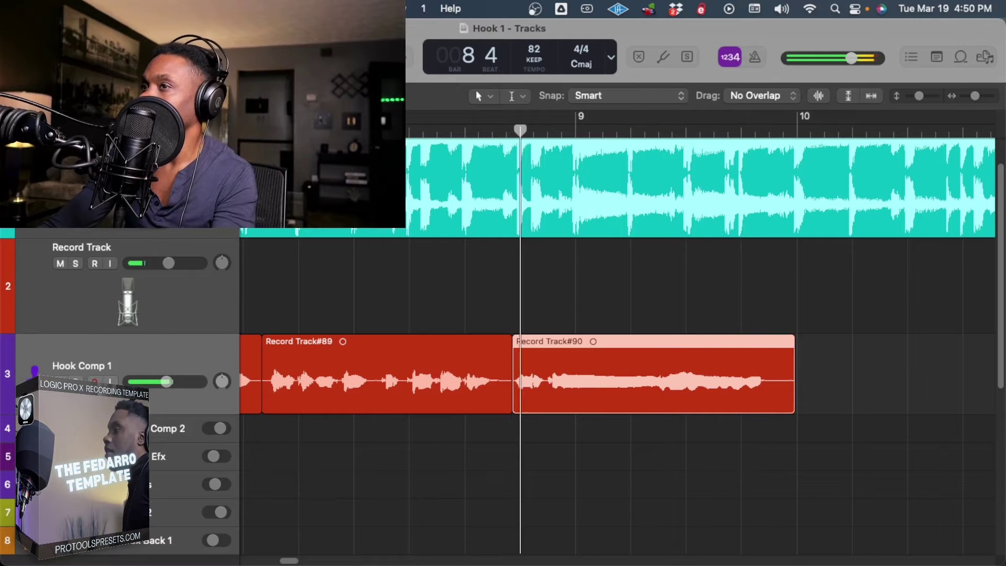
Try two takes of the next hook phrase on the Record Track from late bar 9 into bar 10, undoing each one
key(r)
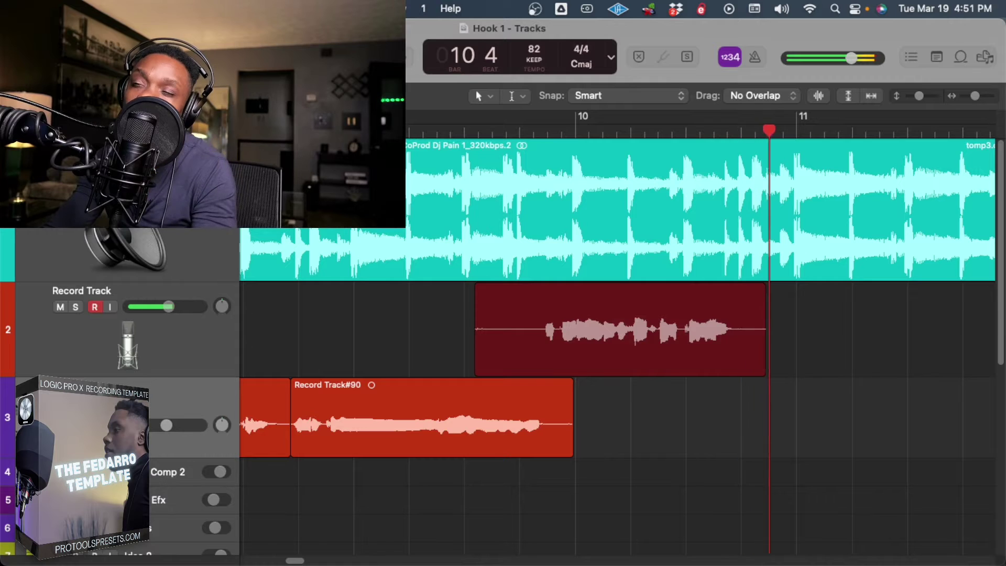
key(space)
key(space)
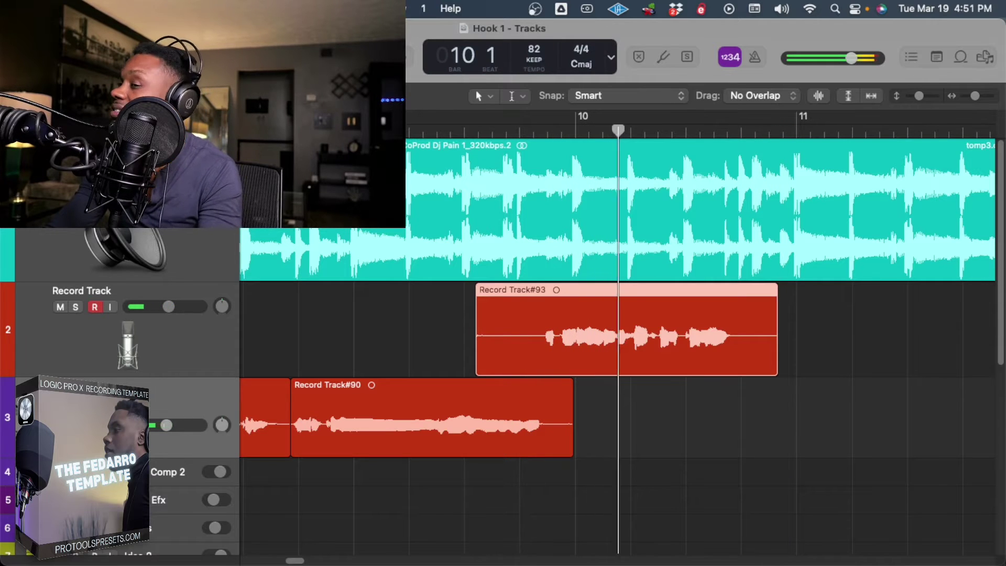
key(super+z)
key(r)
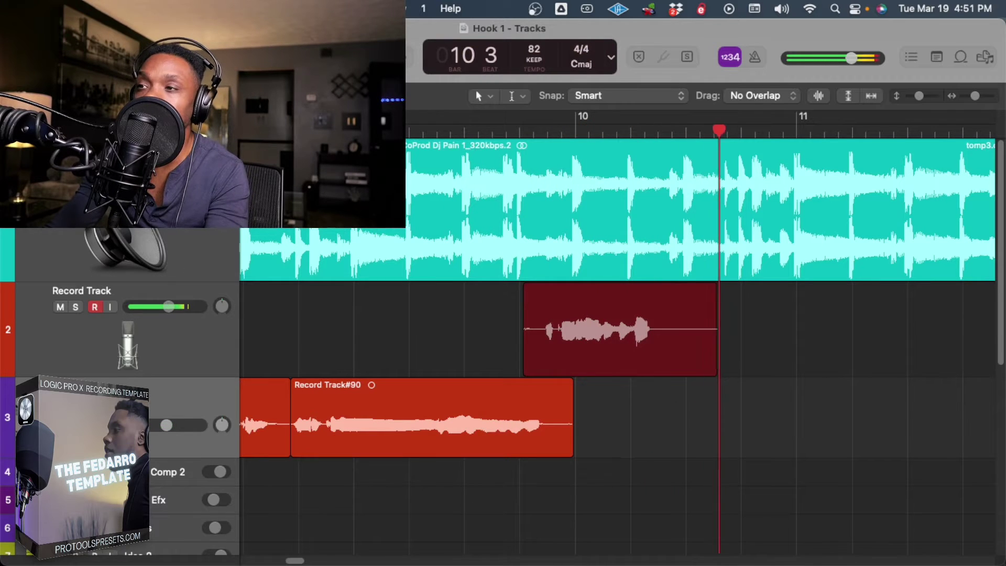
key(space)
key(super+z)
Record the phrase from late bar 9 to late bar 10 and place it, trimmed at the start, on Hook Comp 1
key(r)
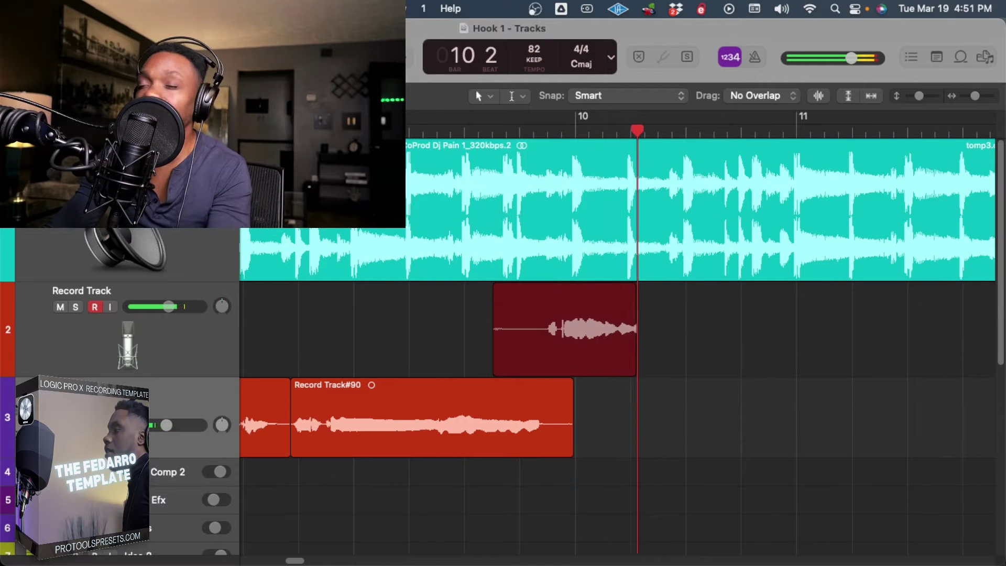
key(r)
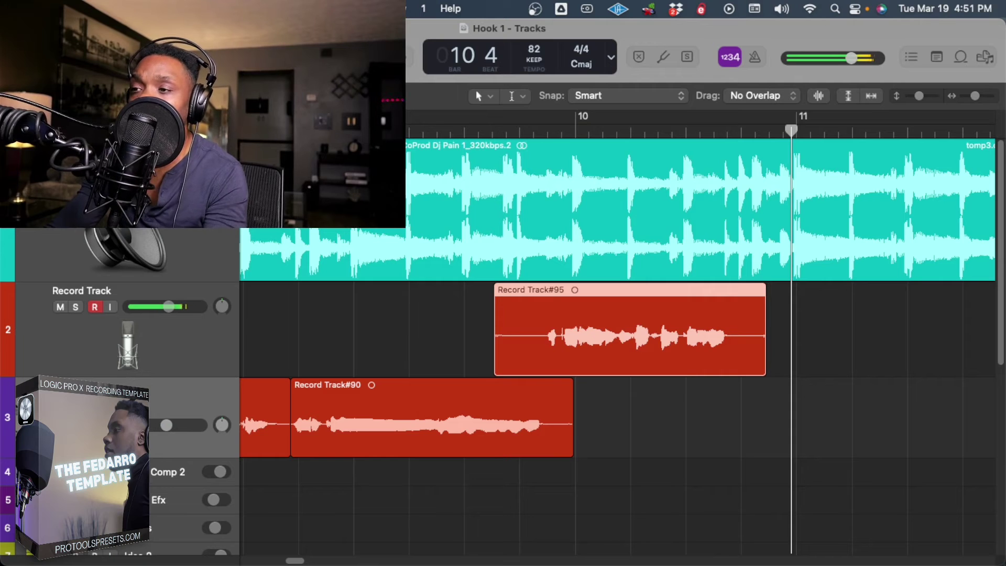
drag(496, 372, 545, 372)
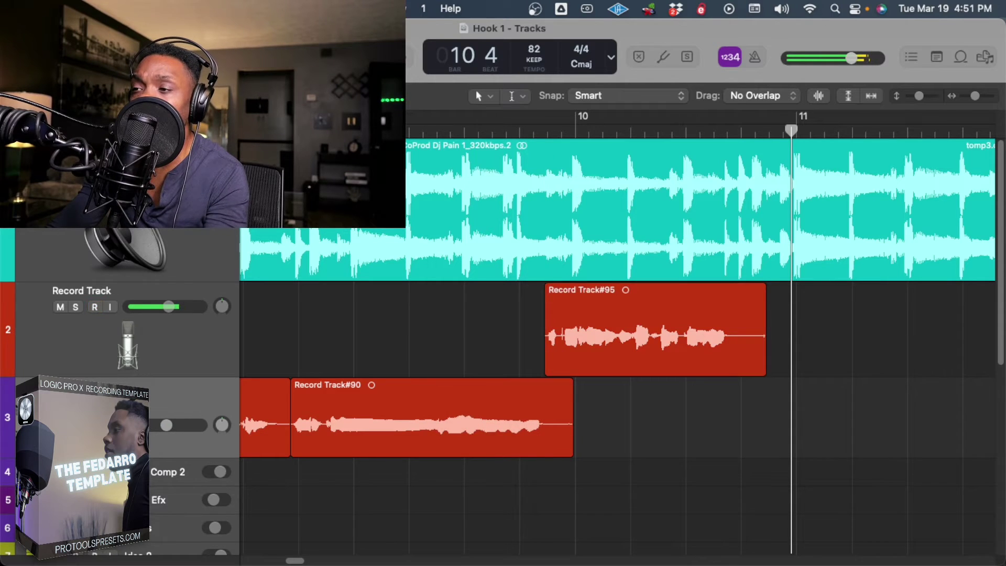
drag(598, 338, 597, 423)
Try two takes of the hook phrase that follows late bar 10 on the Record Track, undoing each one
key(r)
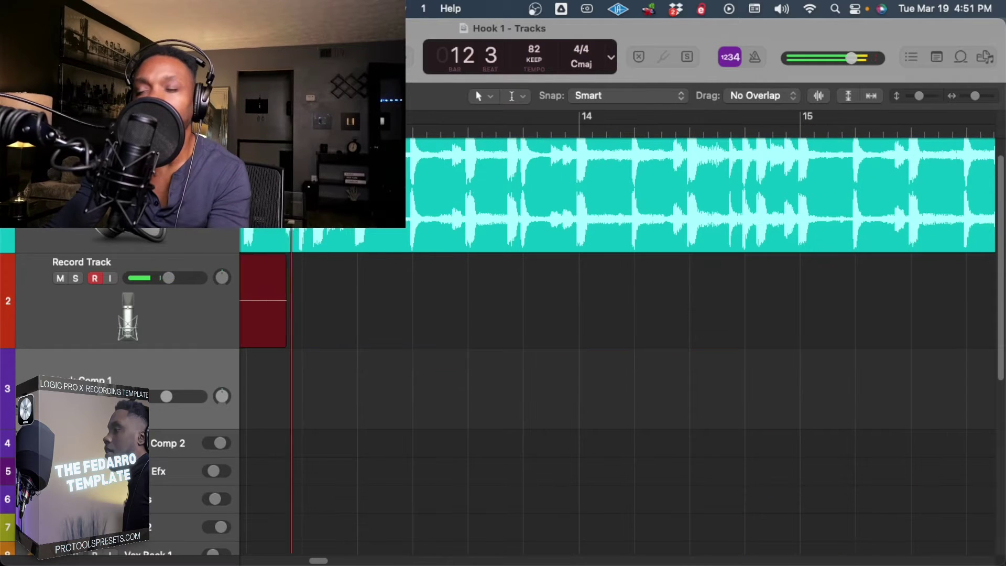
key(super+z)
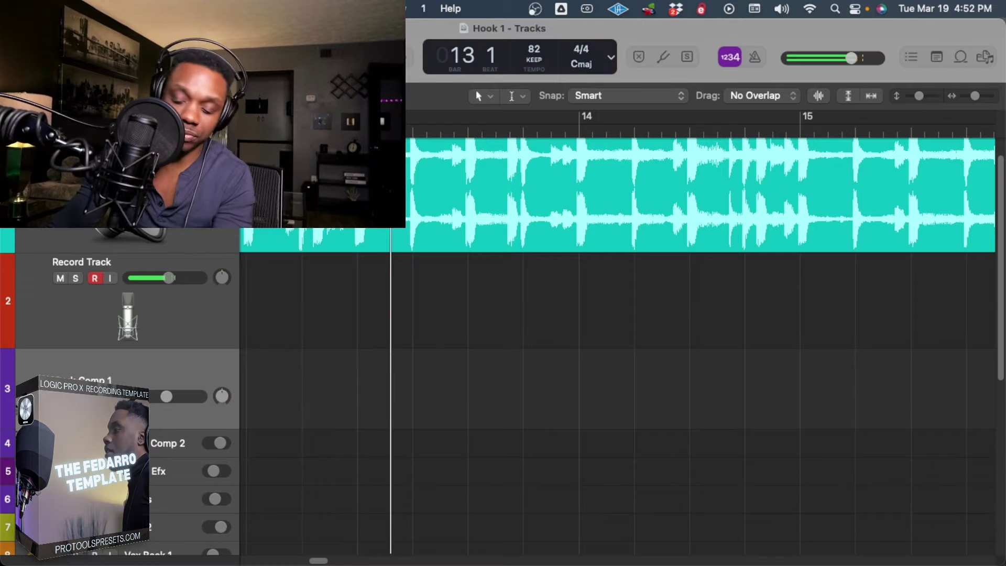
scroll(618, 346, left, 12)
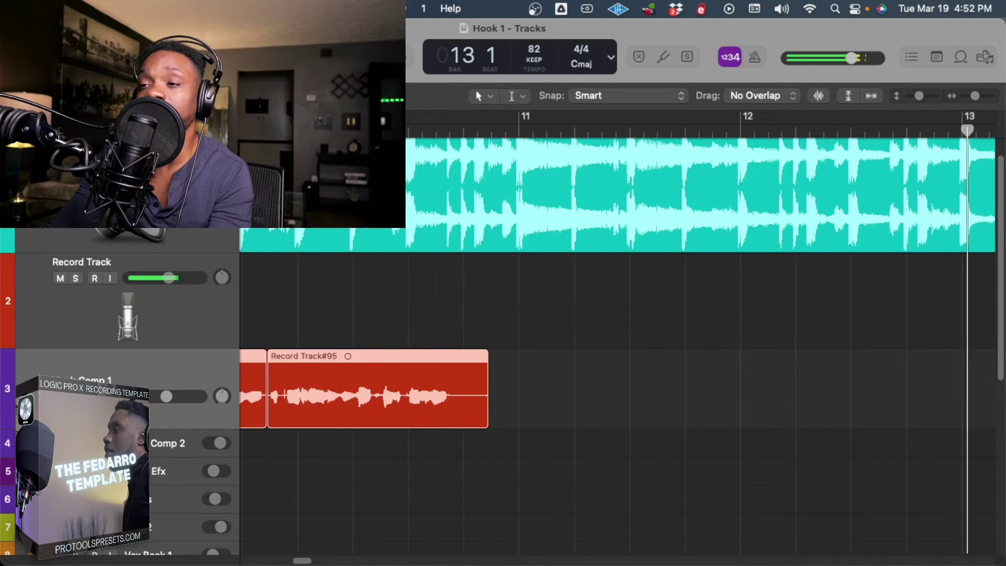
key(r)
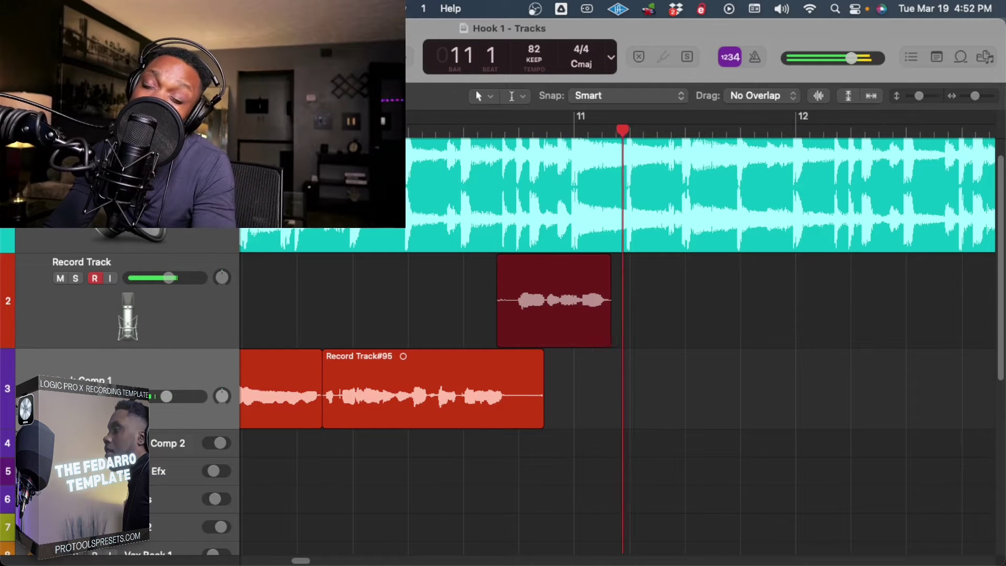
key(space)
key(super+z)
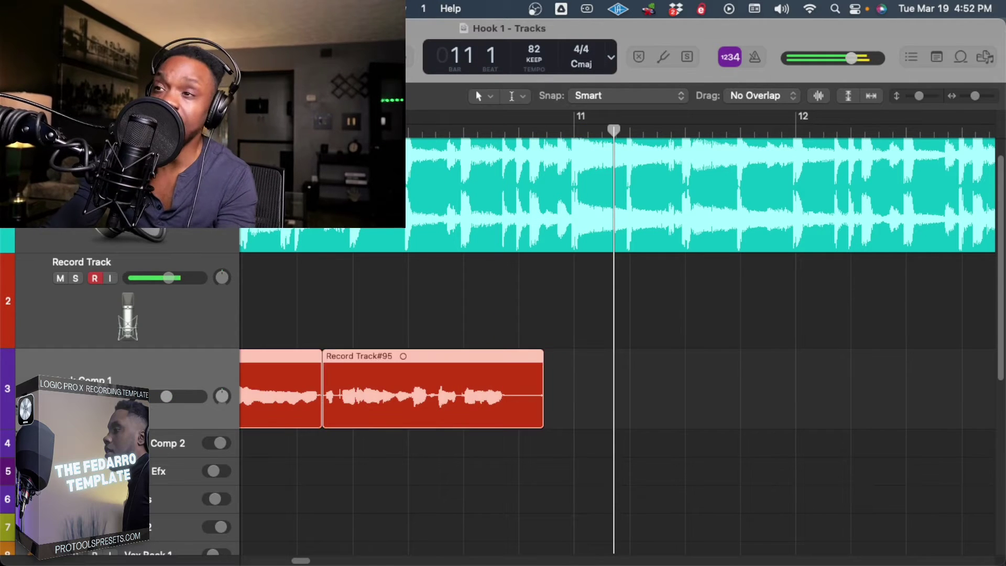
Try another take from late bar 10 into bar 11 and undo it with the undo history open
key(r)
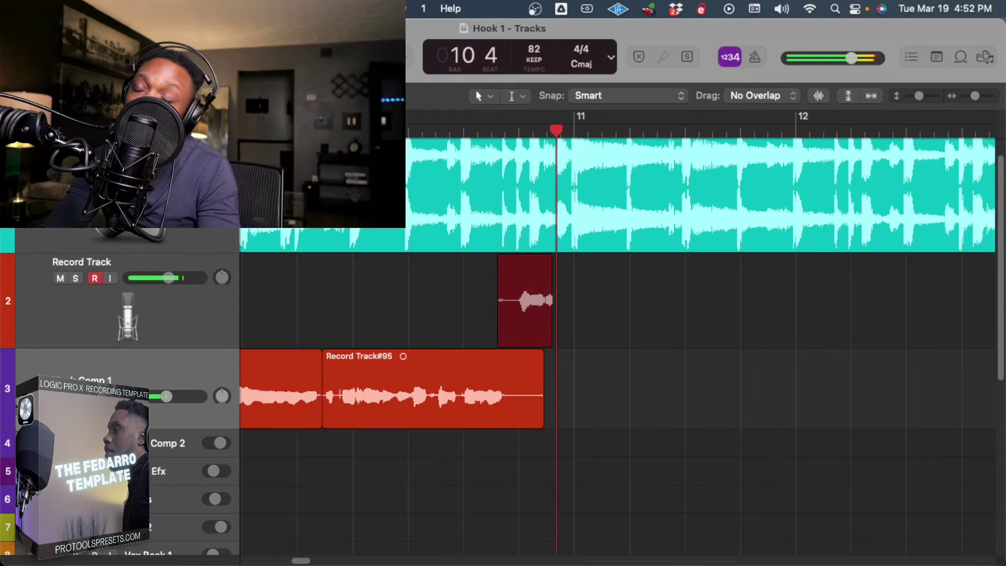
key(space)
key(alt+z)
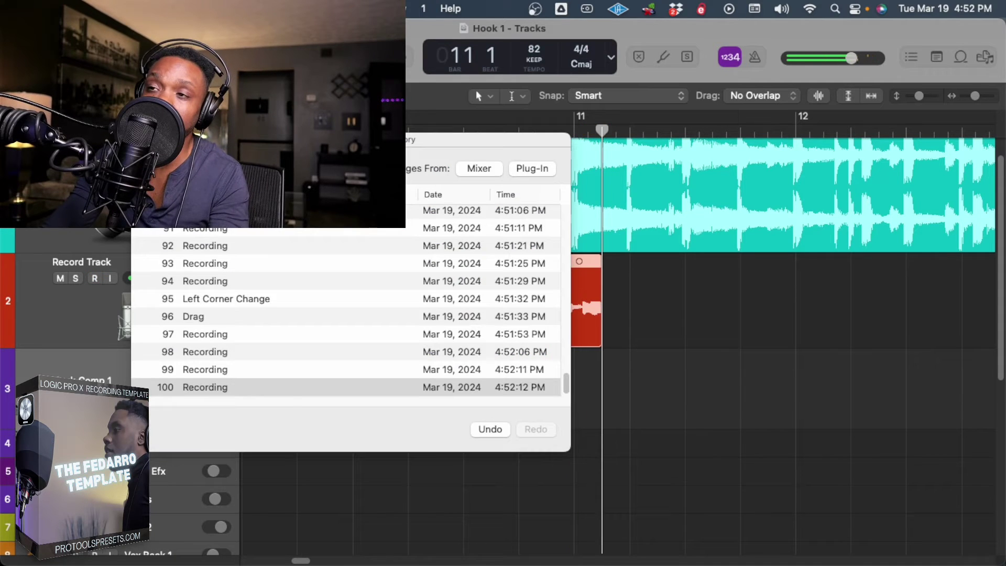
key(super+z)
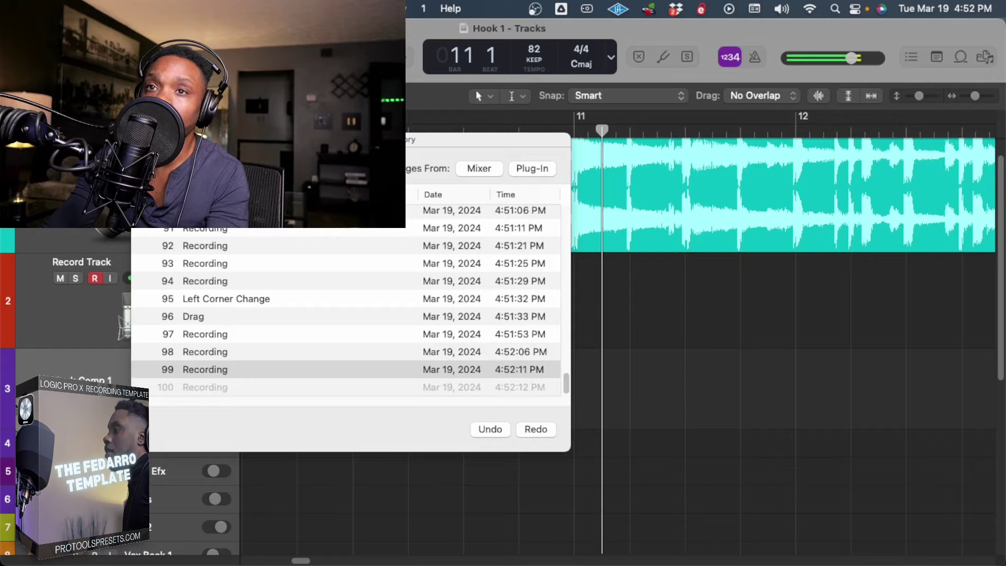
key(alt+z)
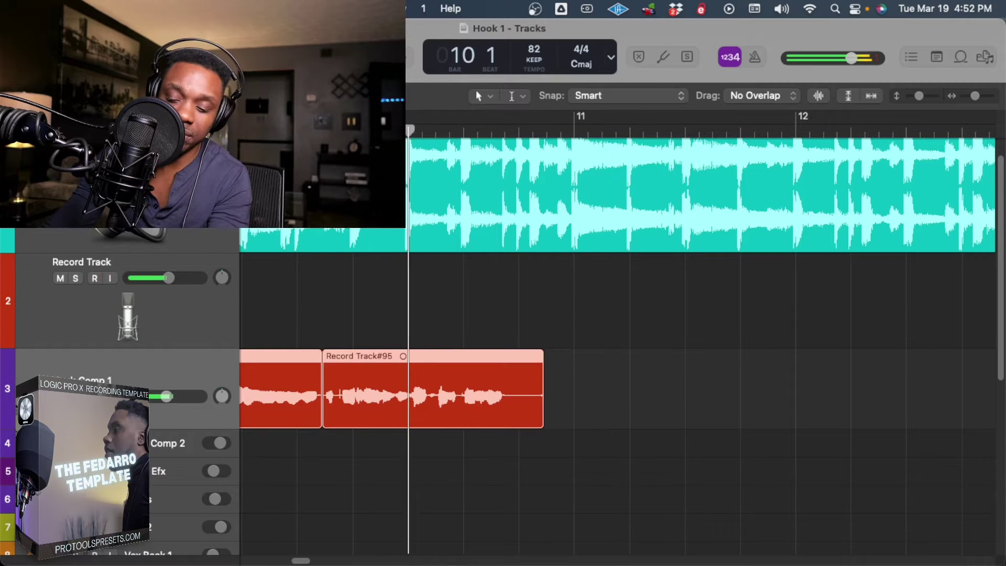
Try two more short takes on the Record Track from late bar 10 toward bar 11, undoing each one
key(space)
key(r)
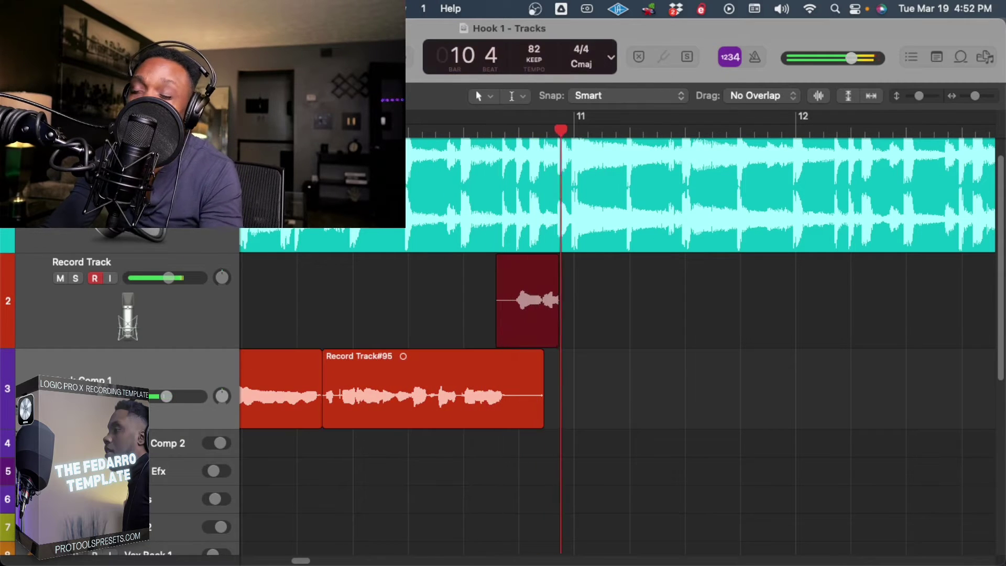
key(space)
key(super+z)
key(space)
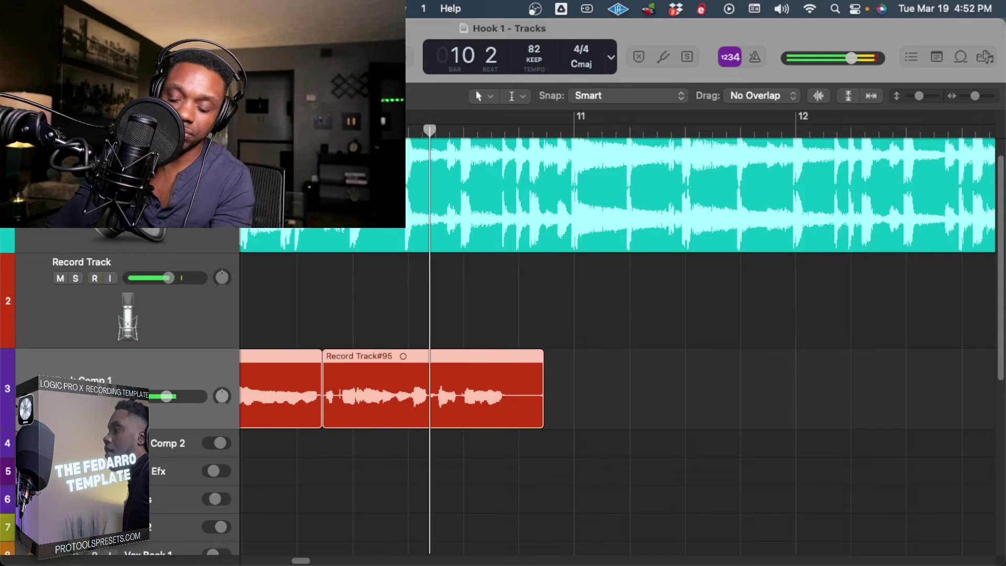
key(r)
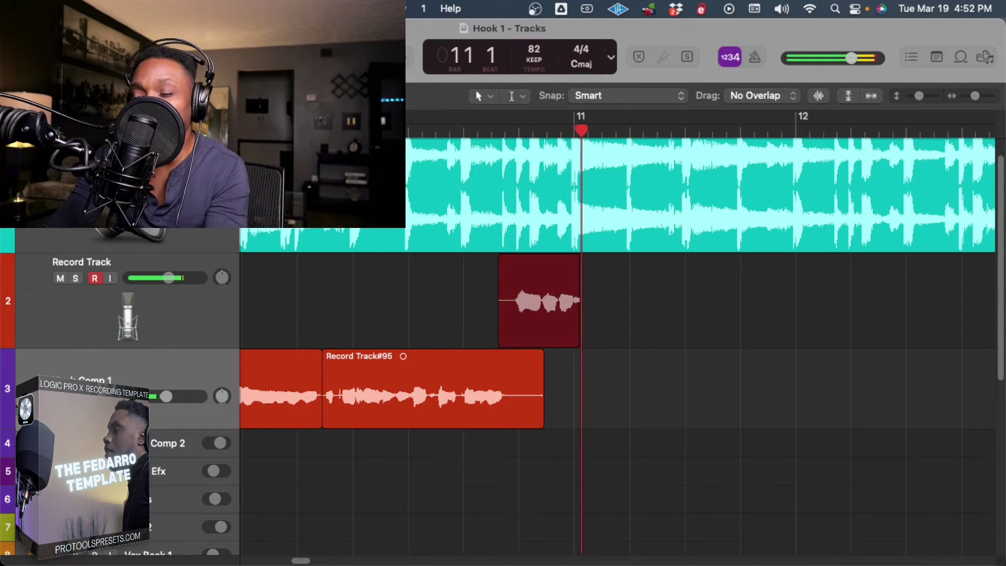
key(space)
key(super+z)
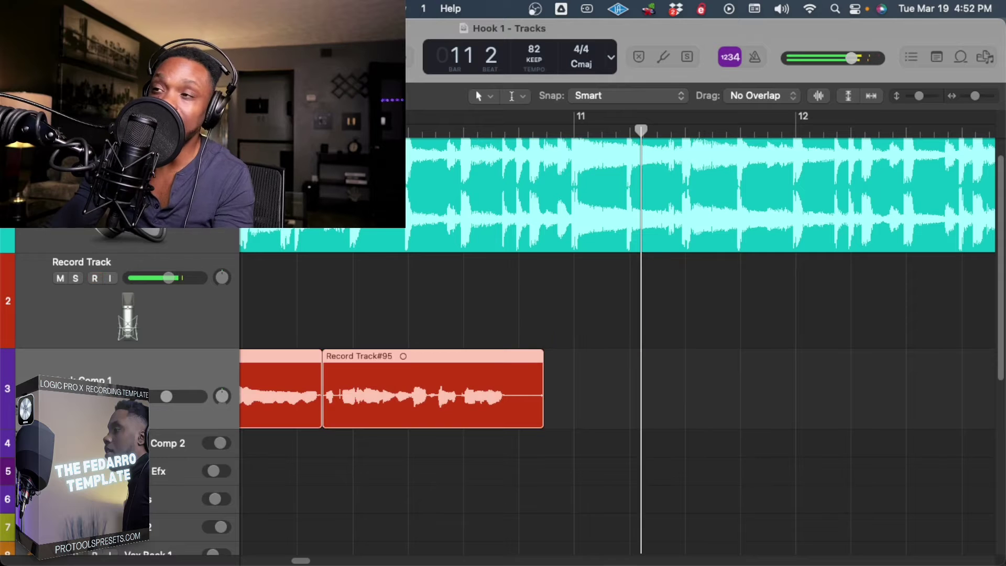
Try a longer take on the Record Track from late bar 10 to the start of bar 12 and undo it
key(space)
key(r)
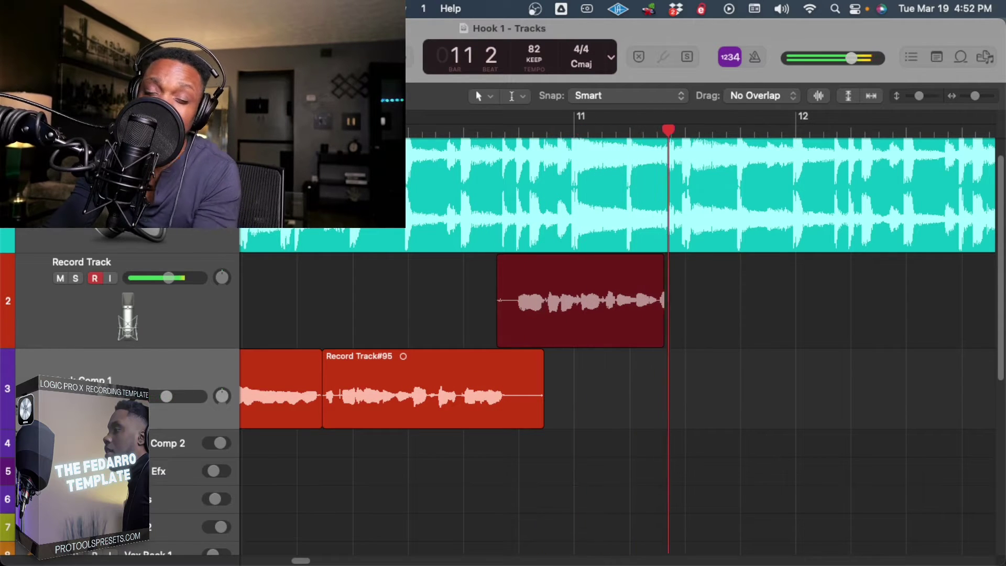
key(r)
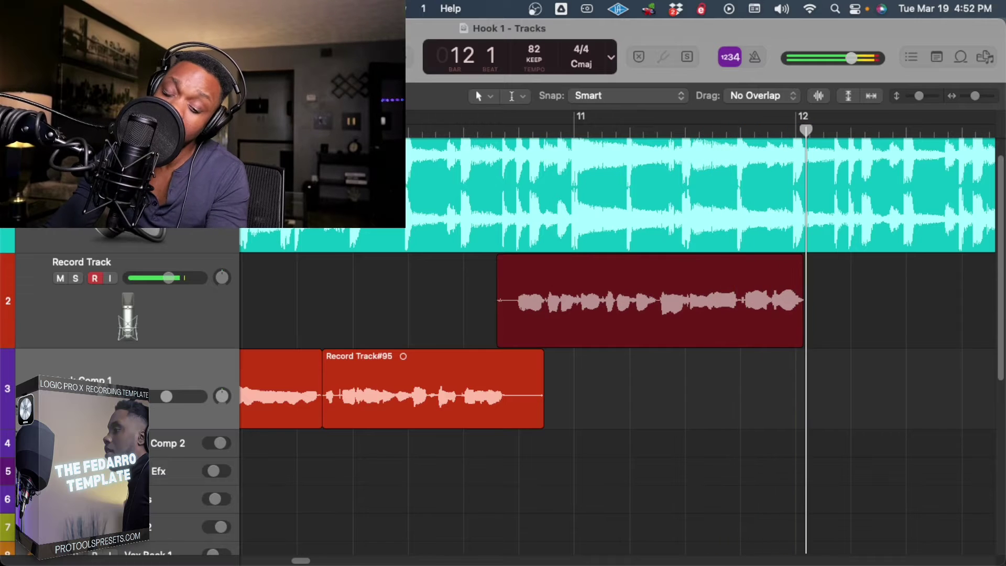
key(super+z)
Play into the record point and record the closing hook phrase on the Record Track from late bar 10 to mid bar 13
key(space)
key(space)
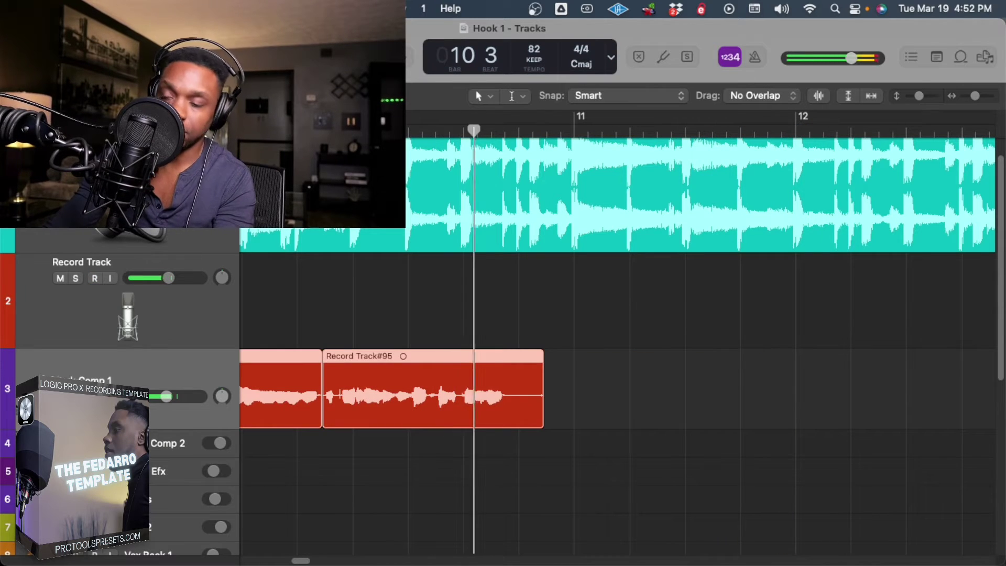
key(r)
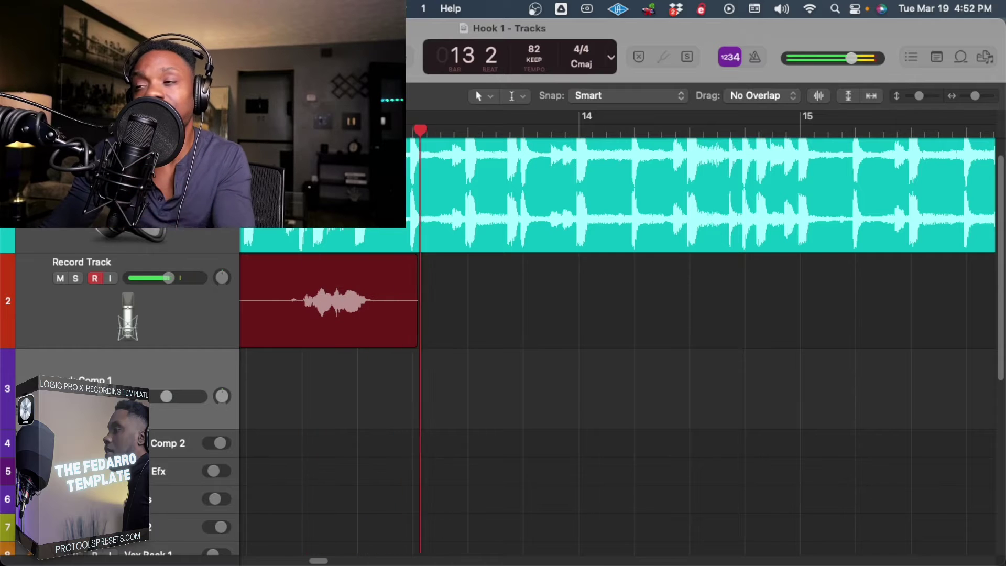
key(r)
Trim the start of the closing phrase and move it straight down onto Hook Comp 1 in time
scroll(618, 346, left, 10)
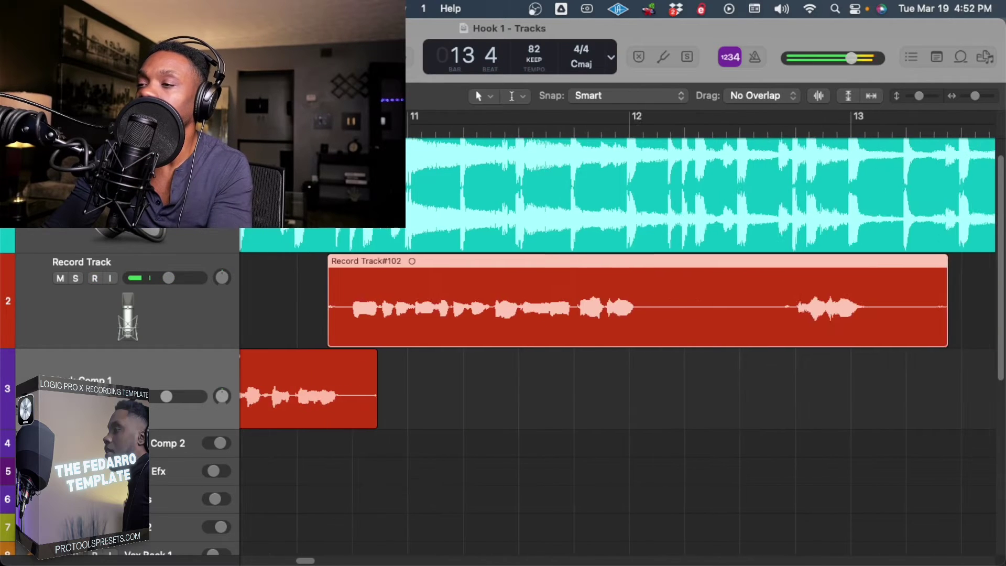
scroll(618, 341, left, 10)
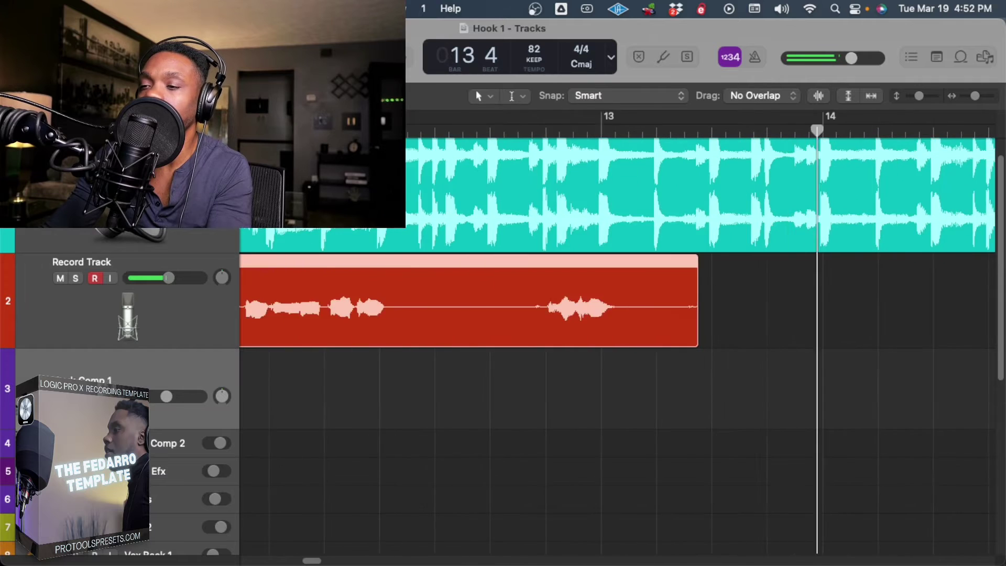
drag(523, 336, 597, 412)
key(space)
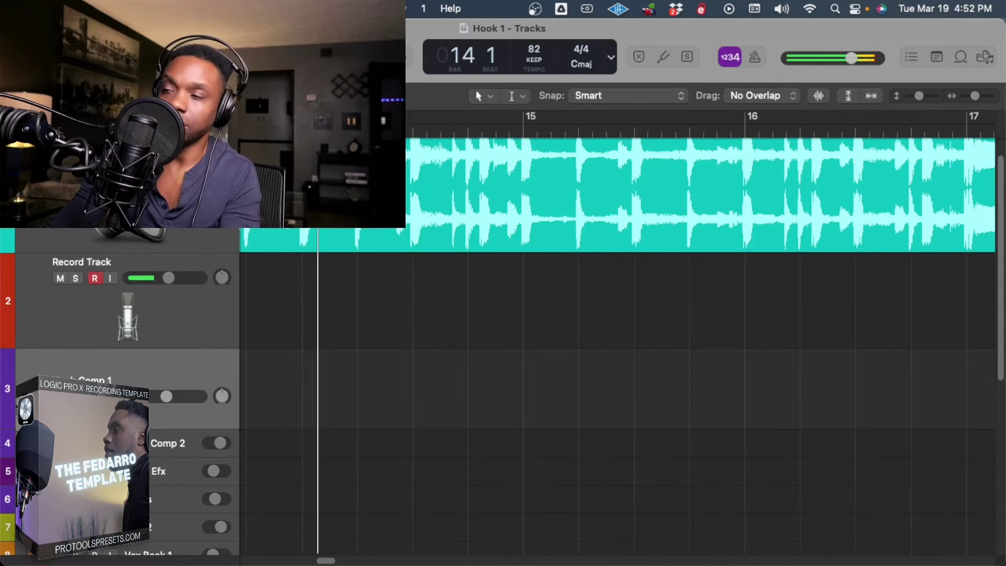
scroll(619, 341, left, 10)
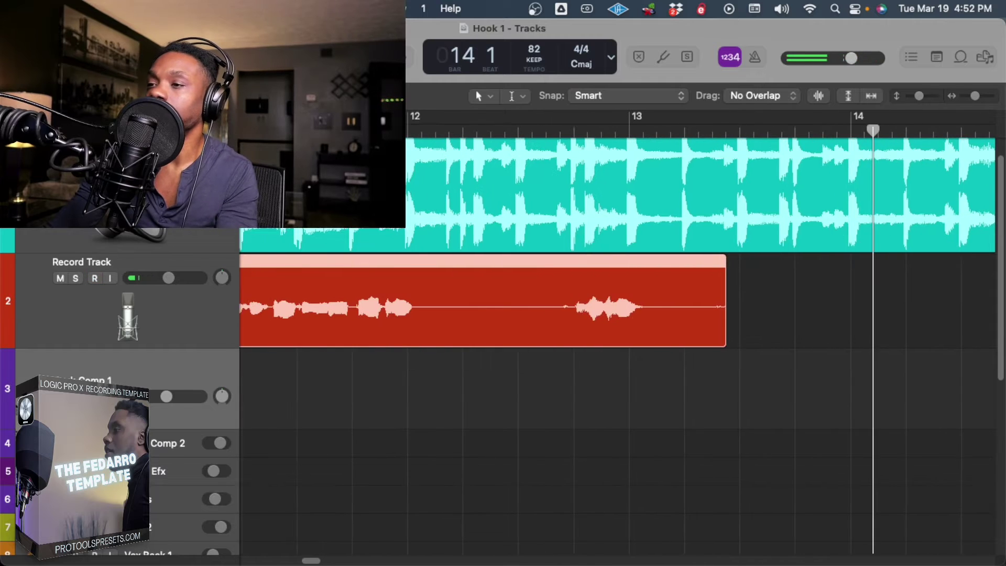
scroll(618, 341, left, 7)
scroll(618, 341, left, 3)
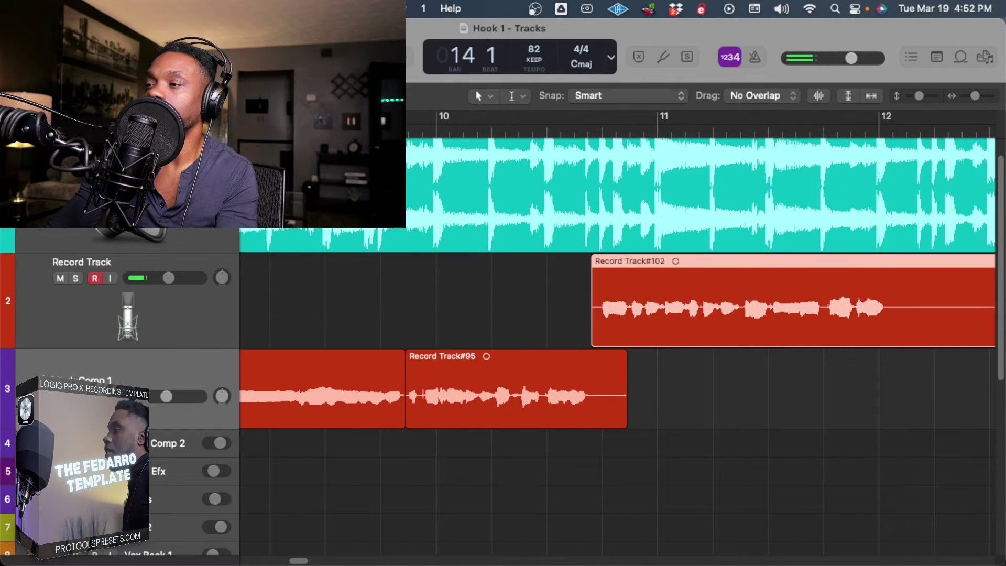
drag(633, 309, 633, 399)
key(space)
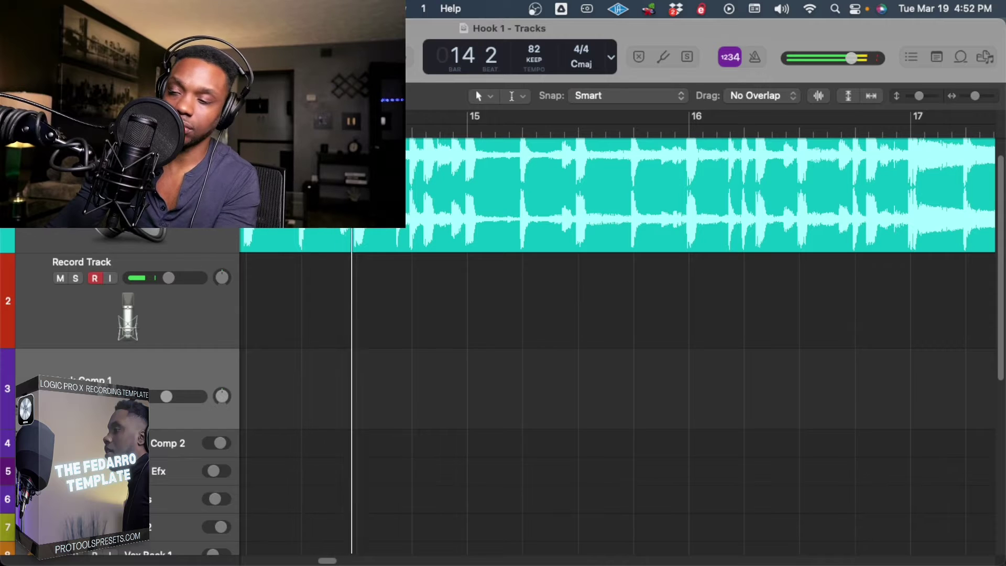
Play back the assembled phrases on Hook Comp 1 from bar 5
key(space)
key(super+Left)
key(super+Left)
key(super+Left)
key(super+Left)
key(super+Left)
key(super+Left)
key(super+Left)
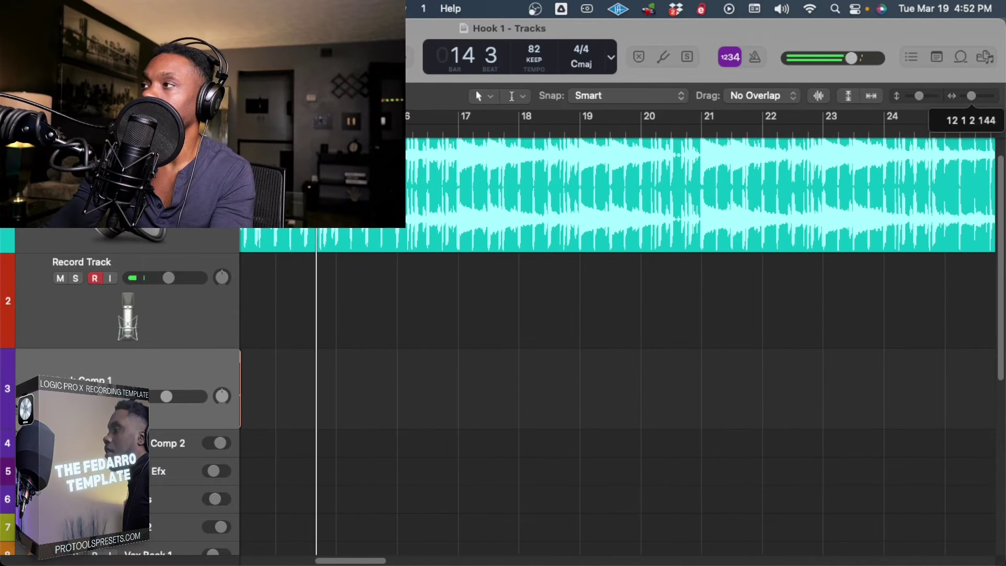
scroll(618, 367, left, 14)
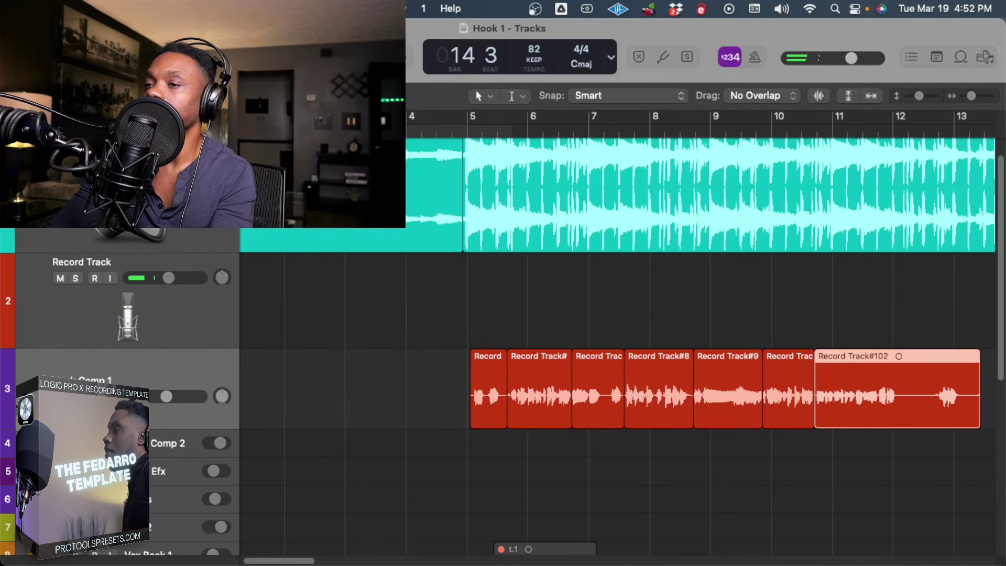
key(space)
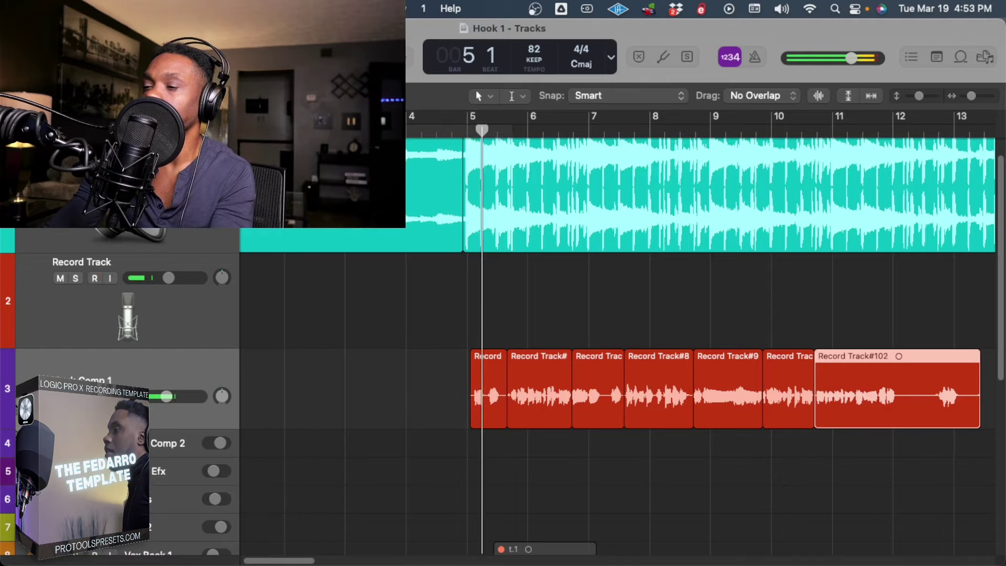
Record an additional vocal take over the comp on the Record Track from mid bar 5 to bar 8
key(space)
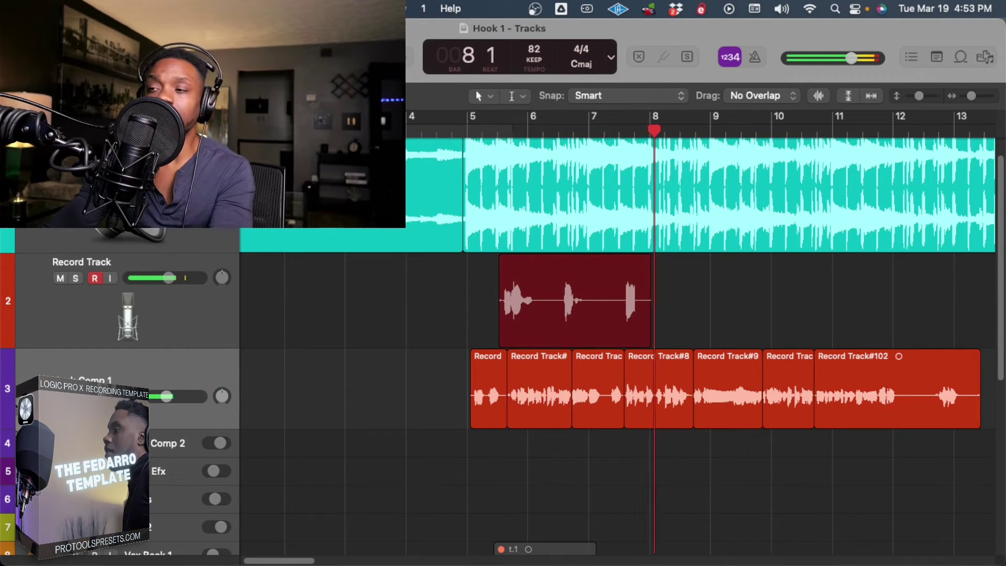
key(space)
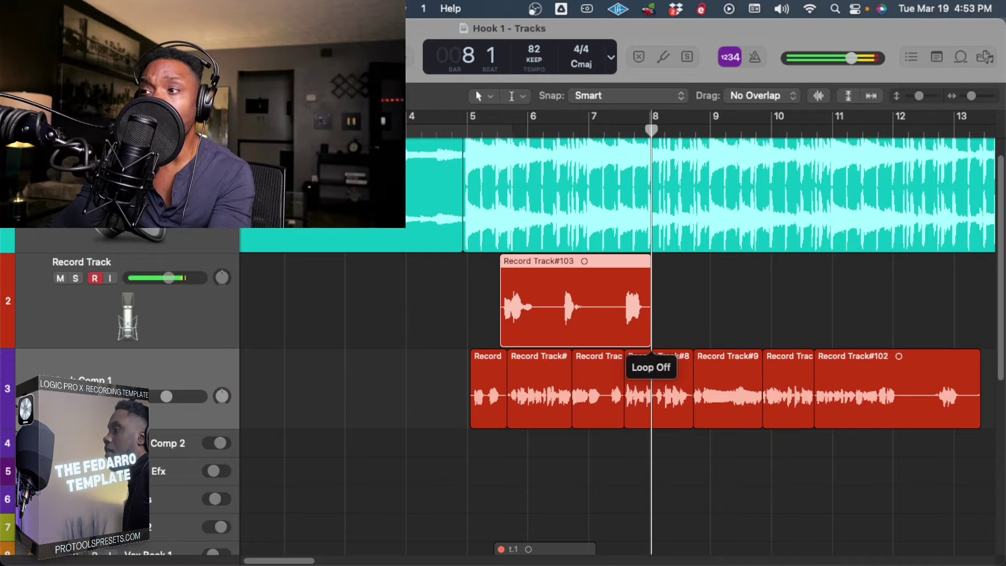
key(space)
key(space)
Disarm the Record Track, split its new take in early bar 7, and delete the trailing part
click(95, 278)
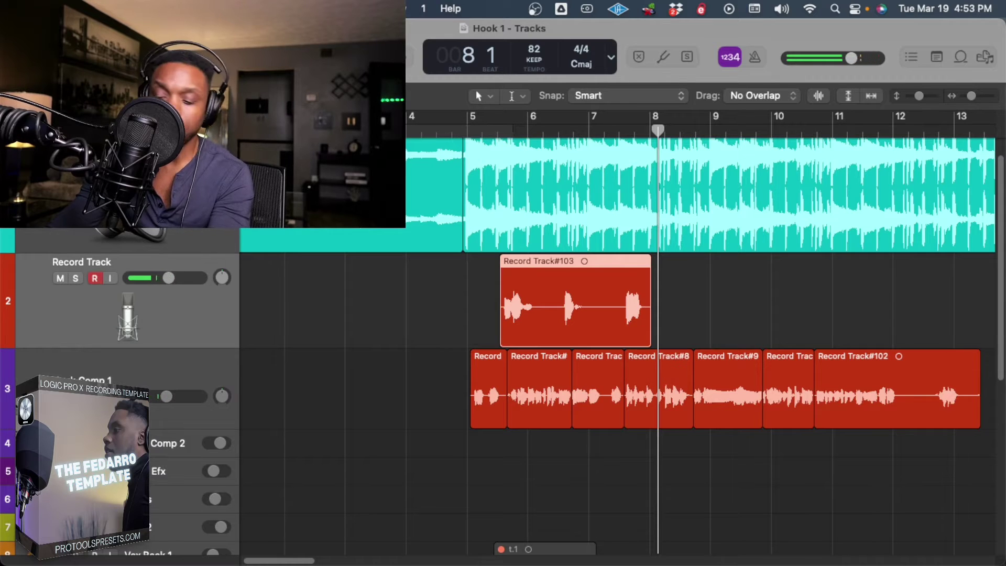
key(t)
key(i)
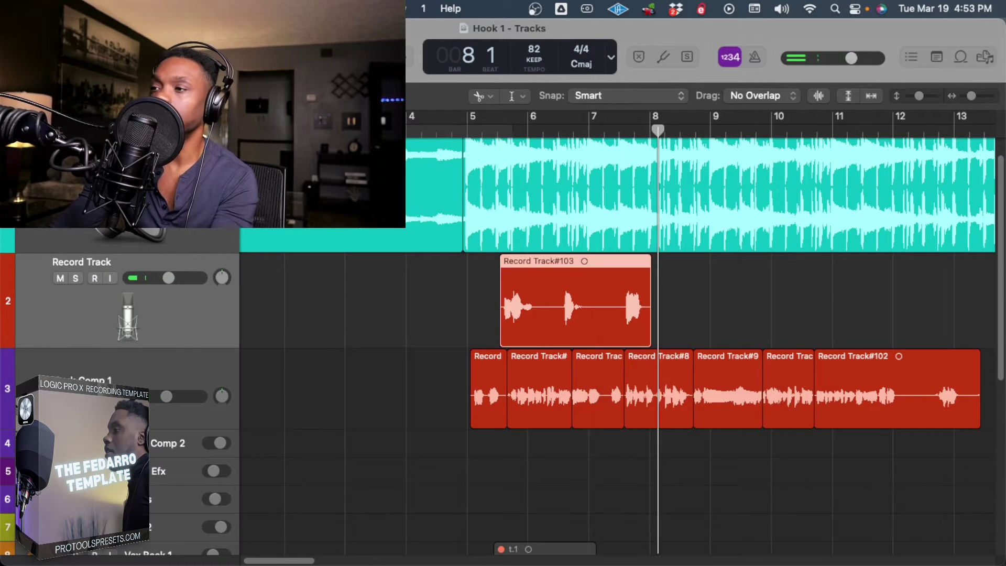
click(604, 293)
key(t)
key(t)
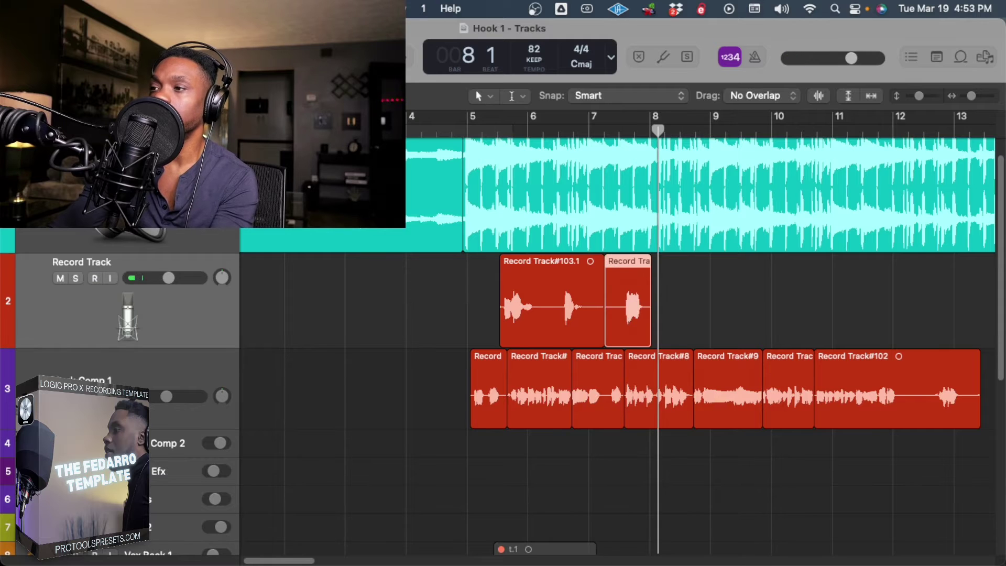
key(Delete)
key(r)
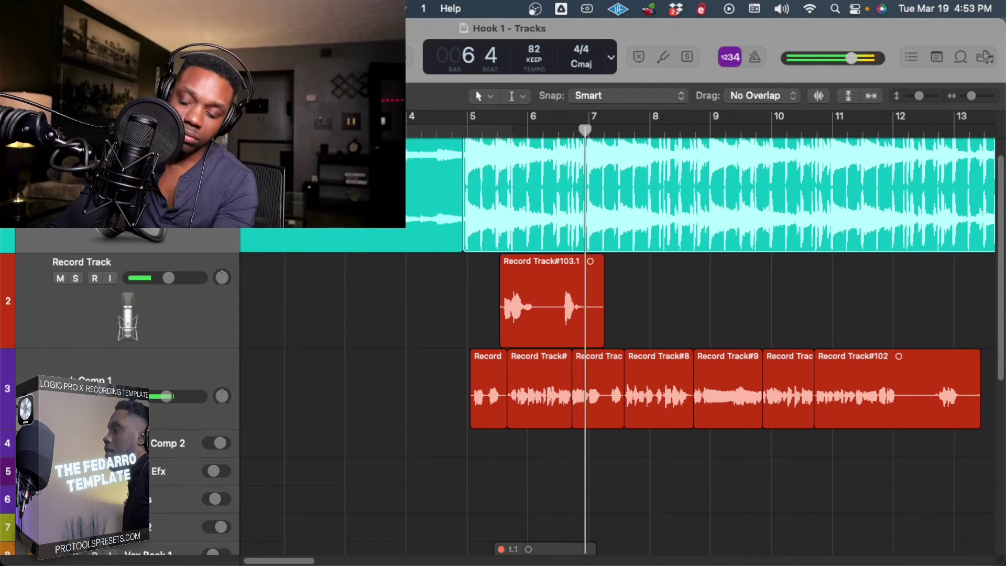
Record two more additional vocal phrases on the Record Track, from mid bar 7 and from mid bar 8
key(r)
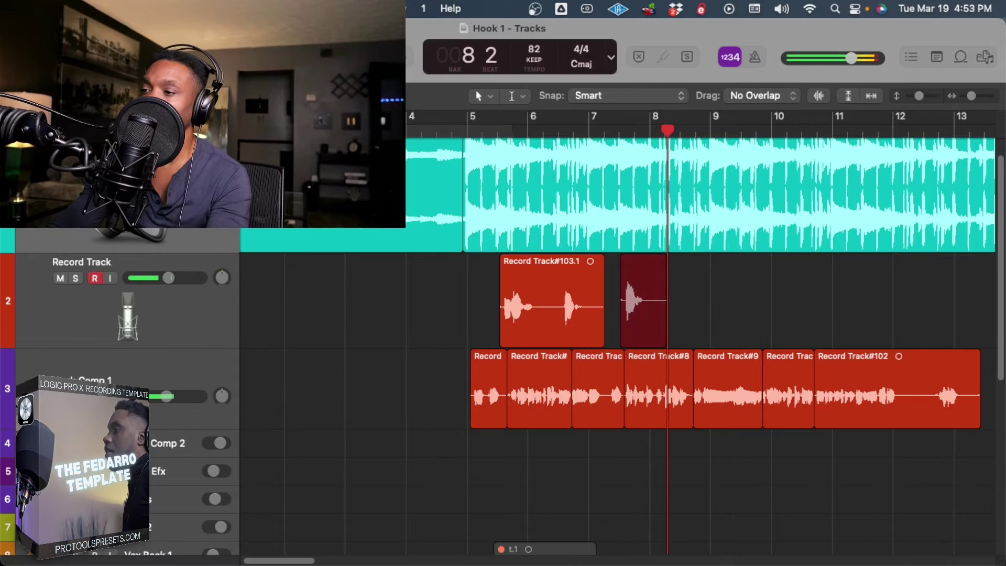
key(space)
click(664, 130)
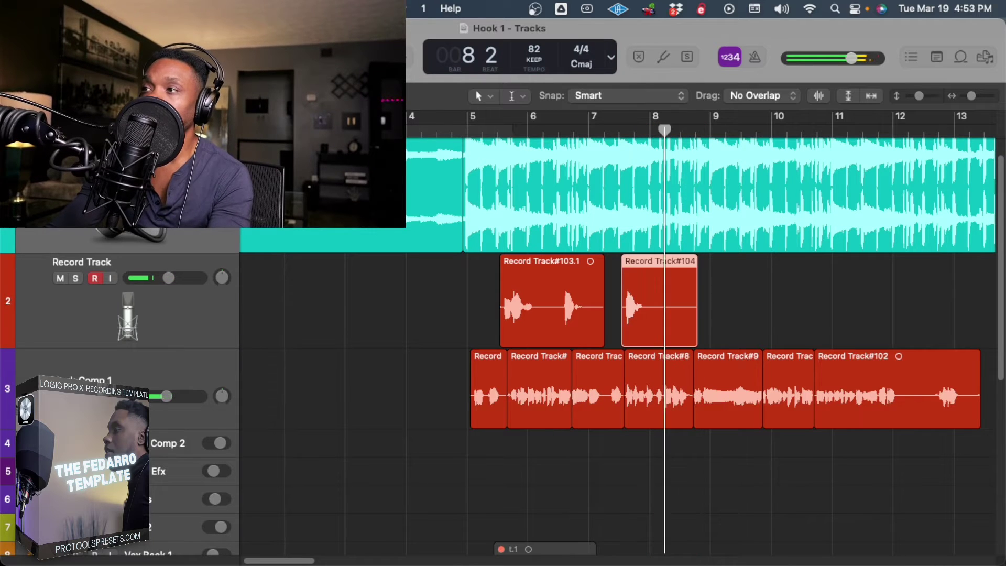
key(space)
key(r)
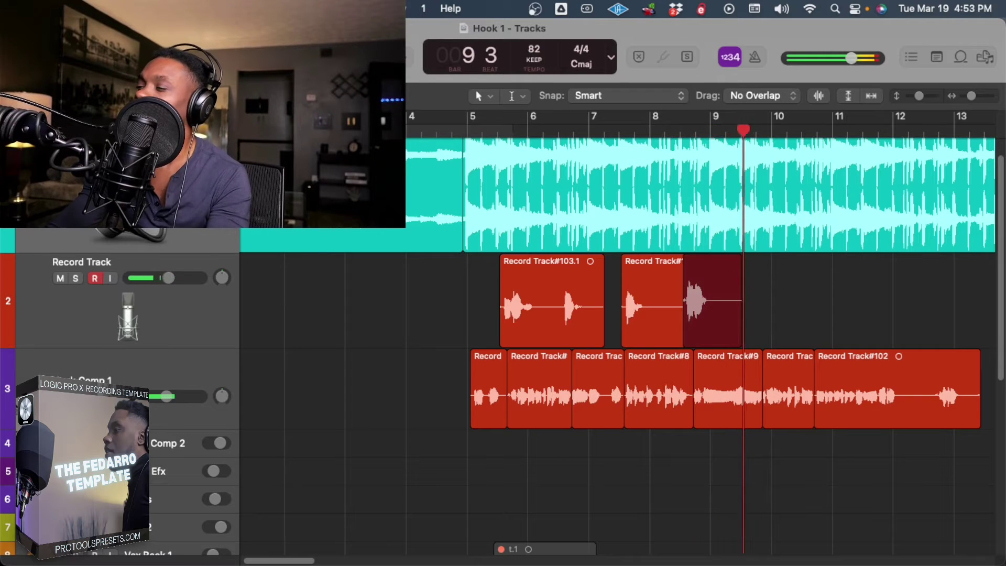
key(space)
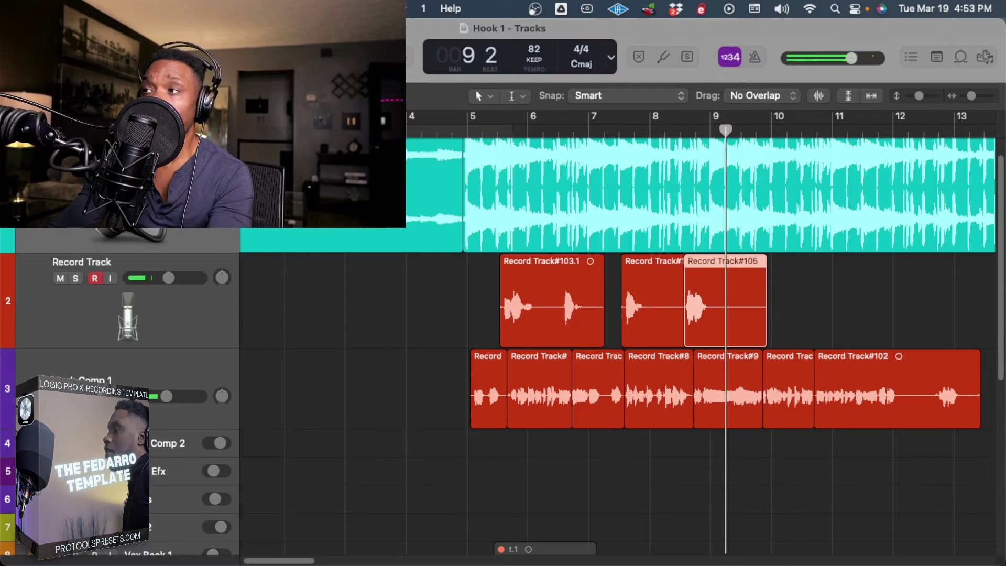
Record the remaining additional vocals from late bar 9 to late bar 12 and place the extra takes on Vocal Efx
key(space)
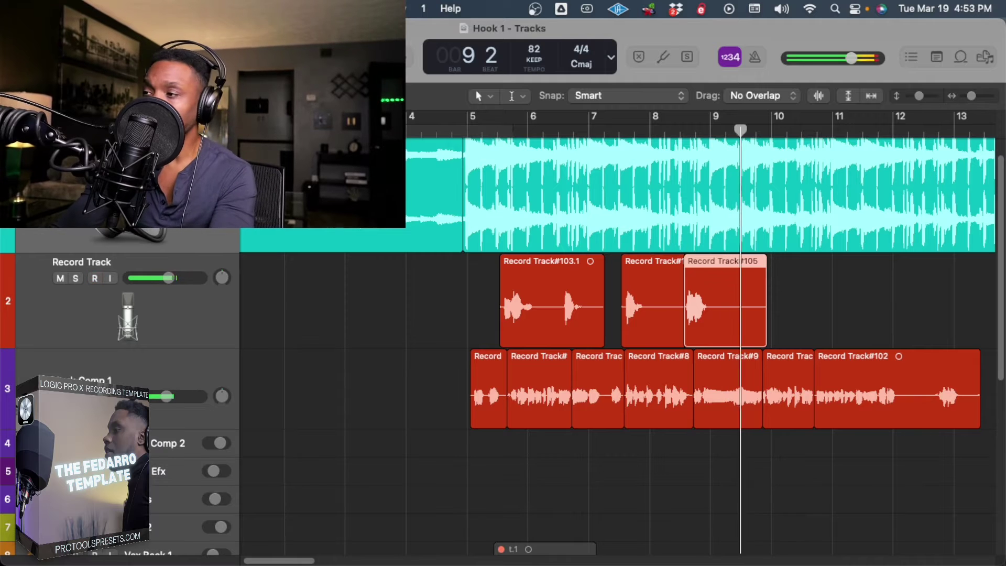
key(r)
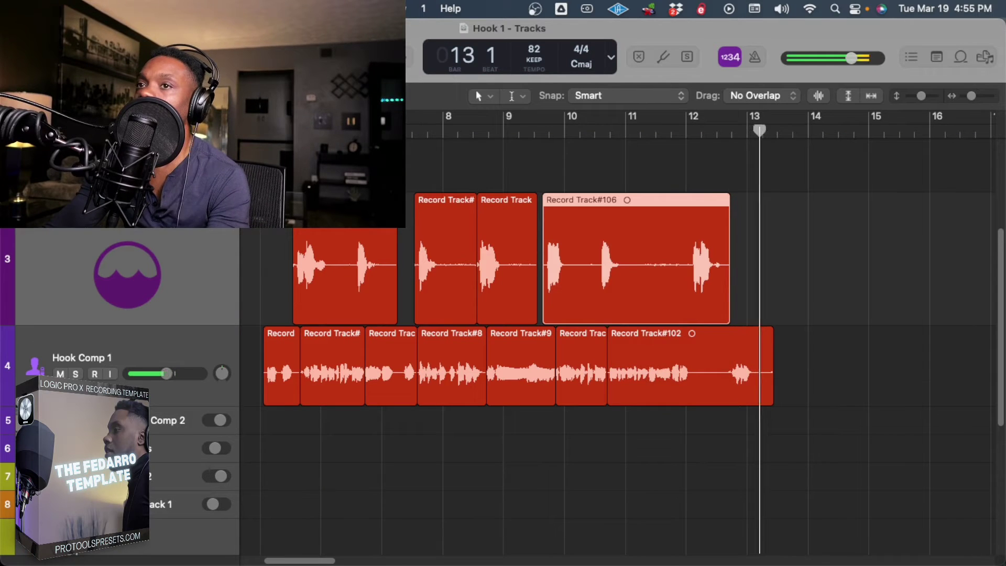
key(c)
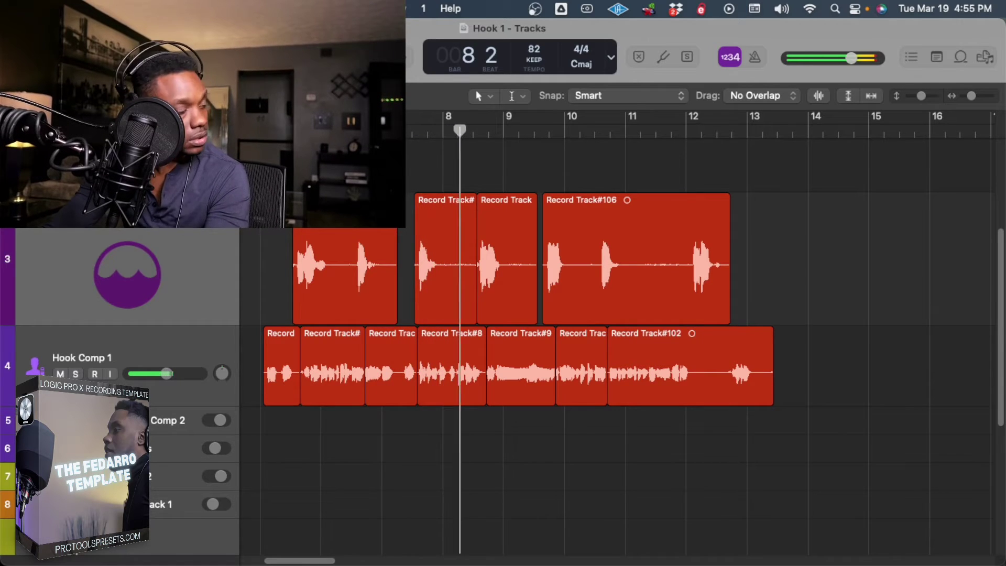
Record a backing vocal phrase on the Record Track from beat 2 of bar 5 to early bar 6
scroll(618, 340, up, 3)
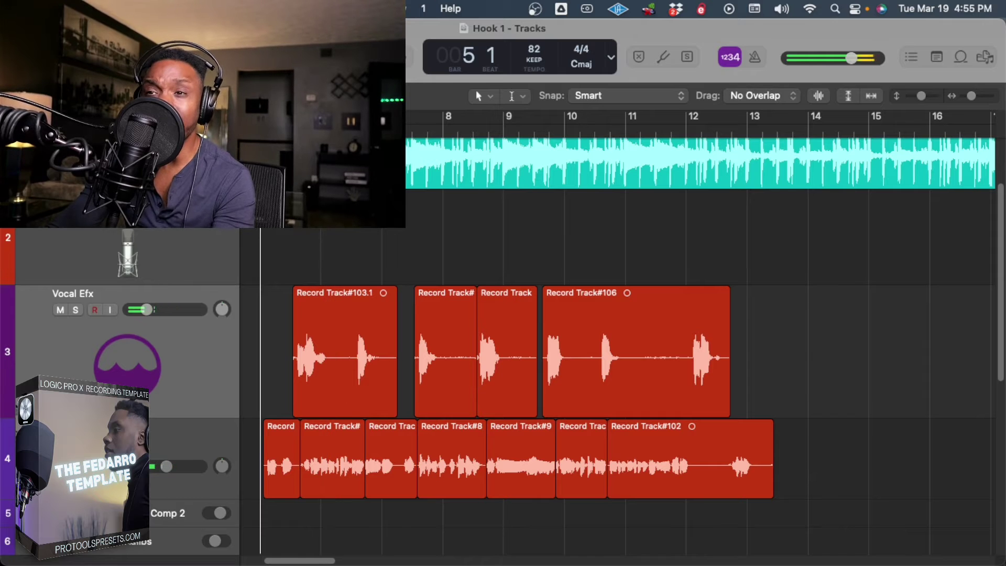
scroll(619, 393, down, 1)
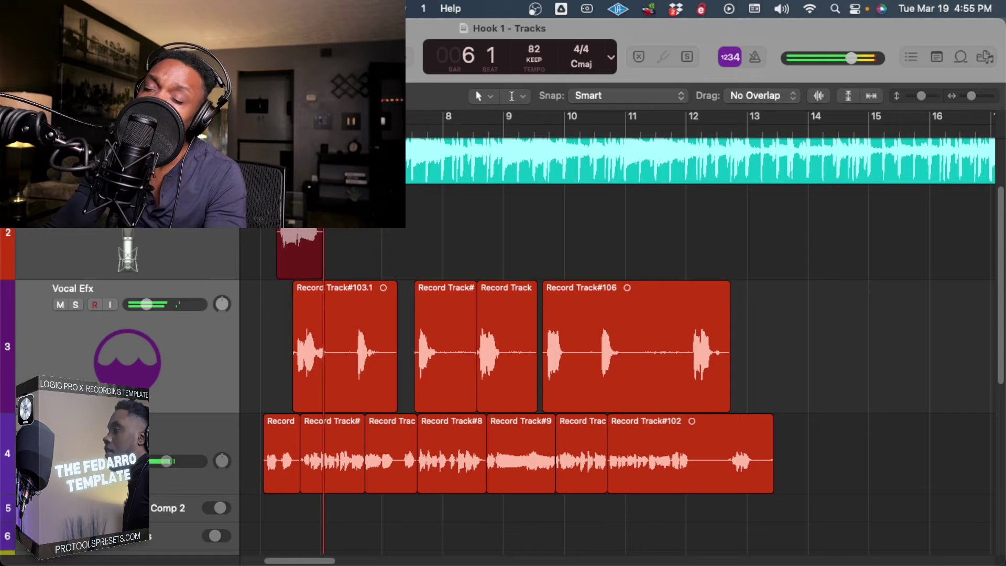
Move the Record Track below Adlibs and move its backing take straight down onto Vox Back 1
scroll(619, 393, down, 5)
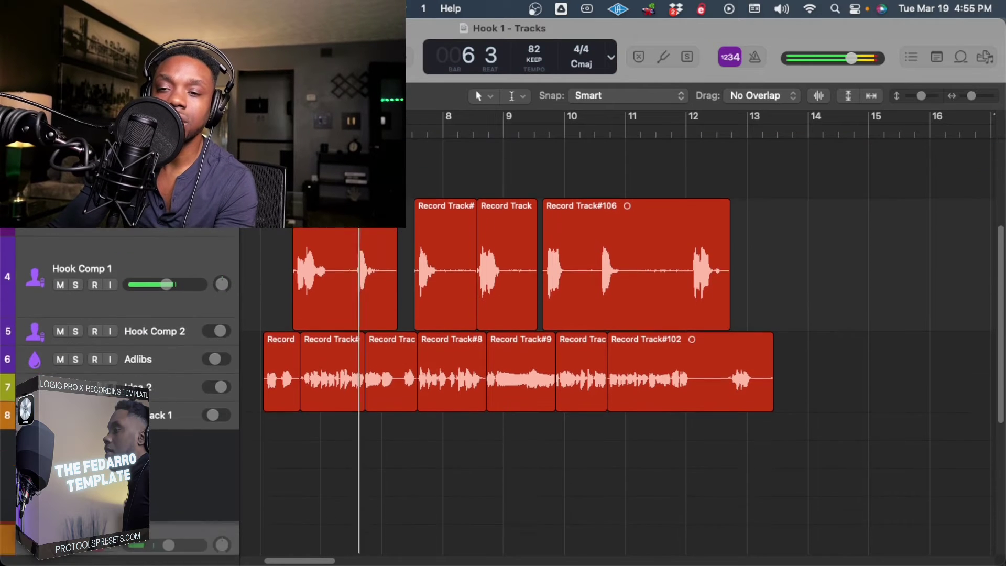
scroll(619, 393, down, 4)
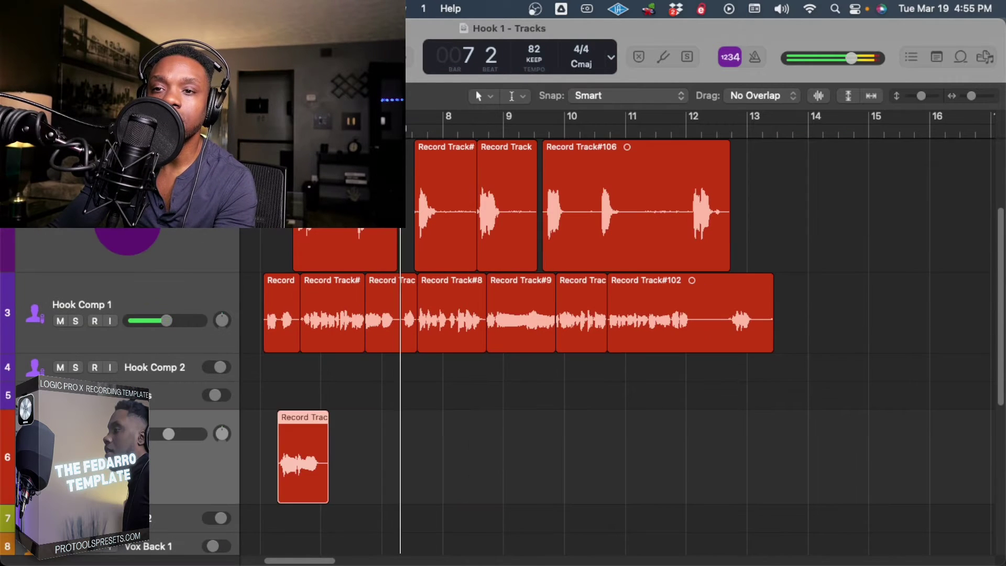
scroll(618, 393, down, 3)
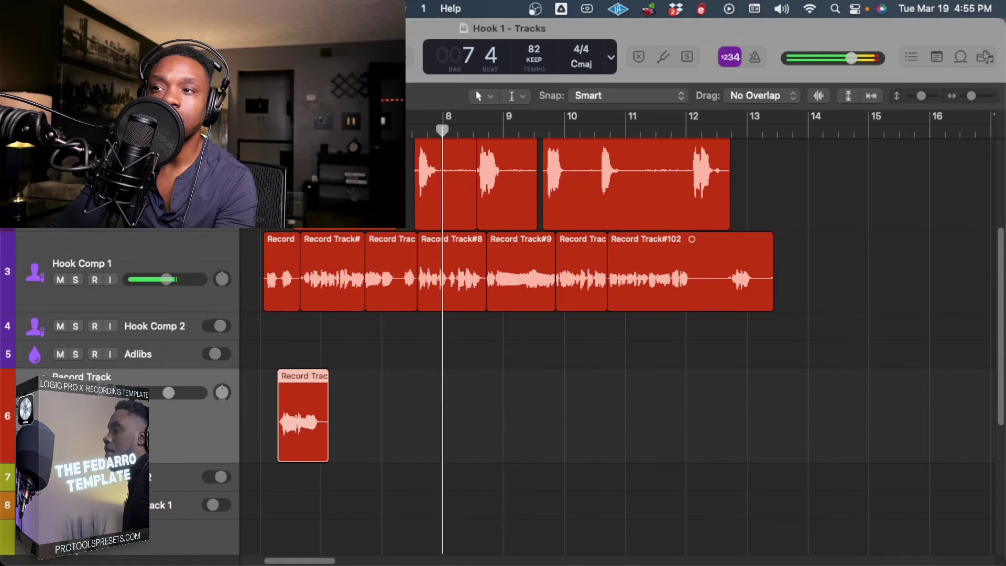
scroll(619, 393, down, 4)
drag(306, 343, 305, 434)
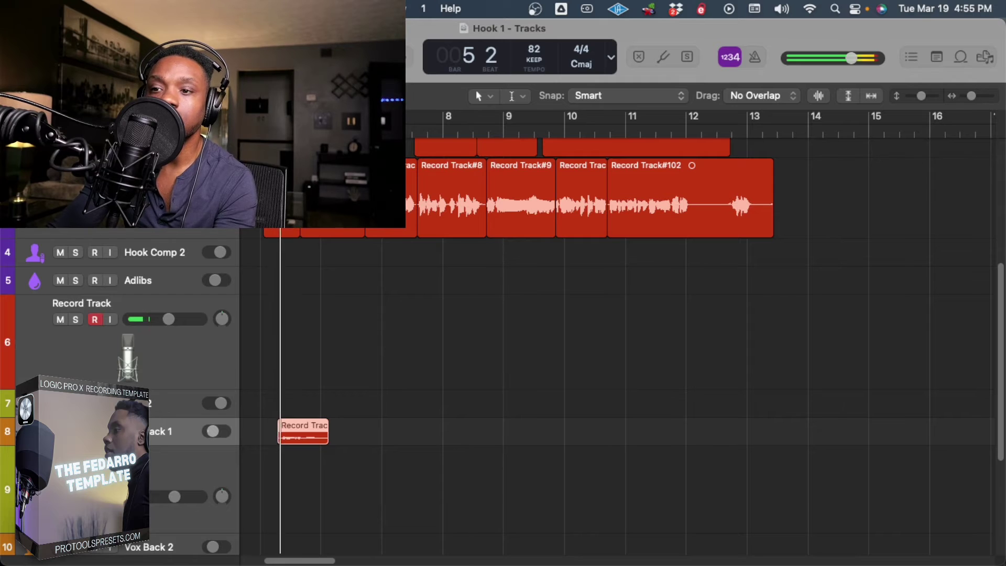
Move the Record Track directly below Vox Back 1 and record a double of the bar 5 backing phrase
scroll(619, 393, down, 4)
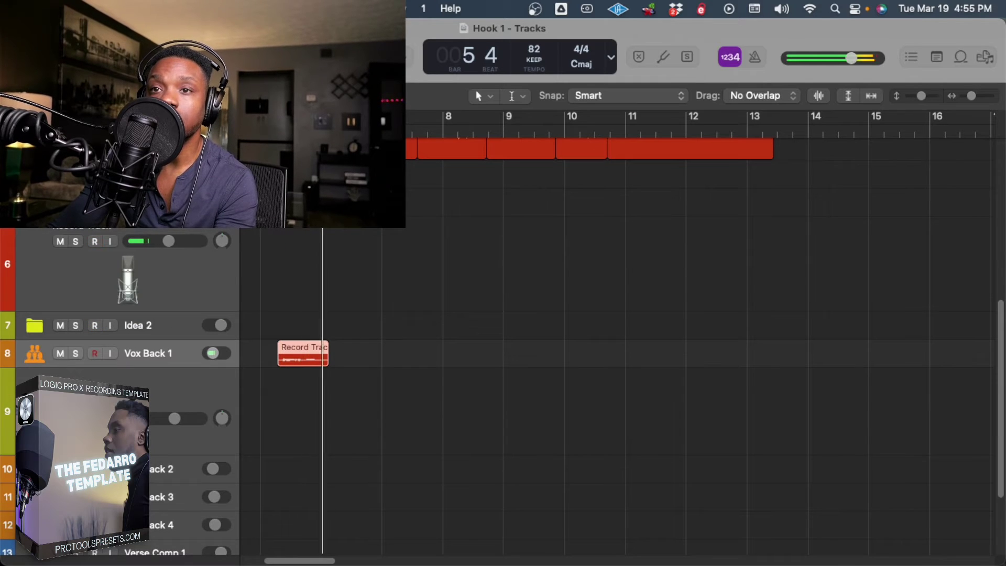
drag(127, 279, 128, 357)
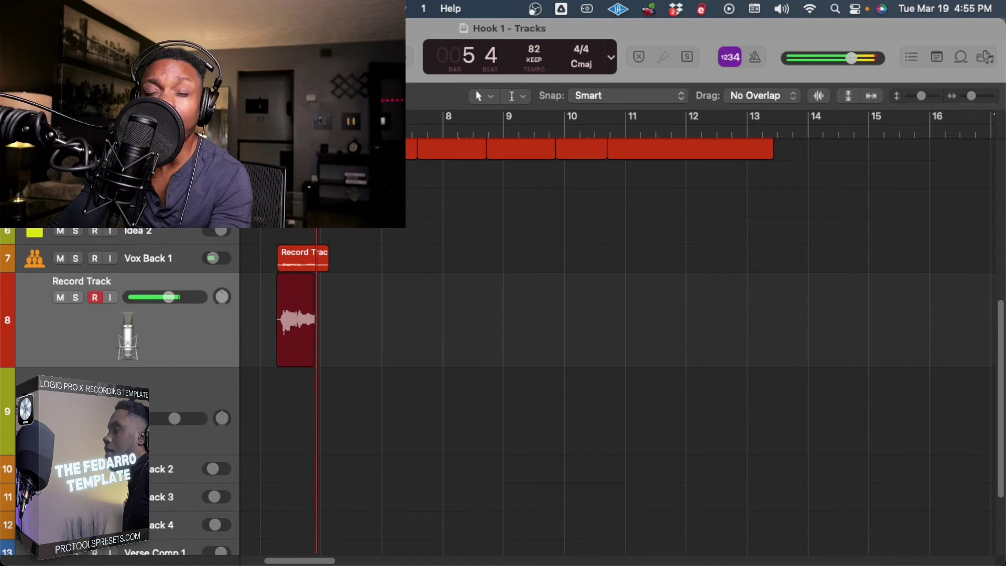
key(space)
drag(313, 323, 320, 414)
key(super+z)
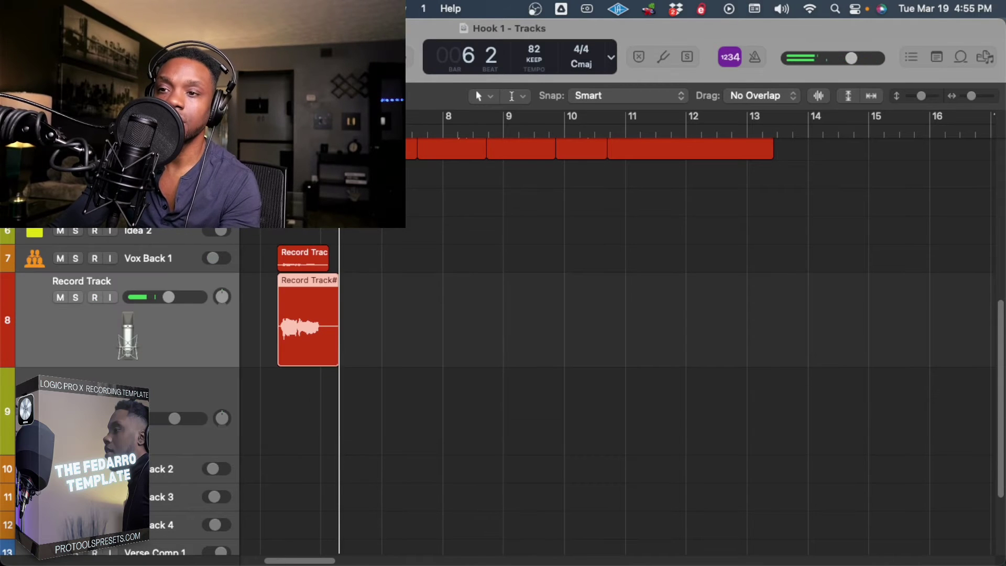
drag(309, 322, 299, 414)
key(super+z)
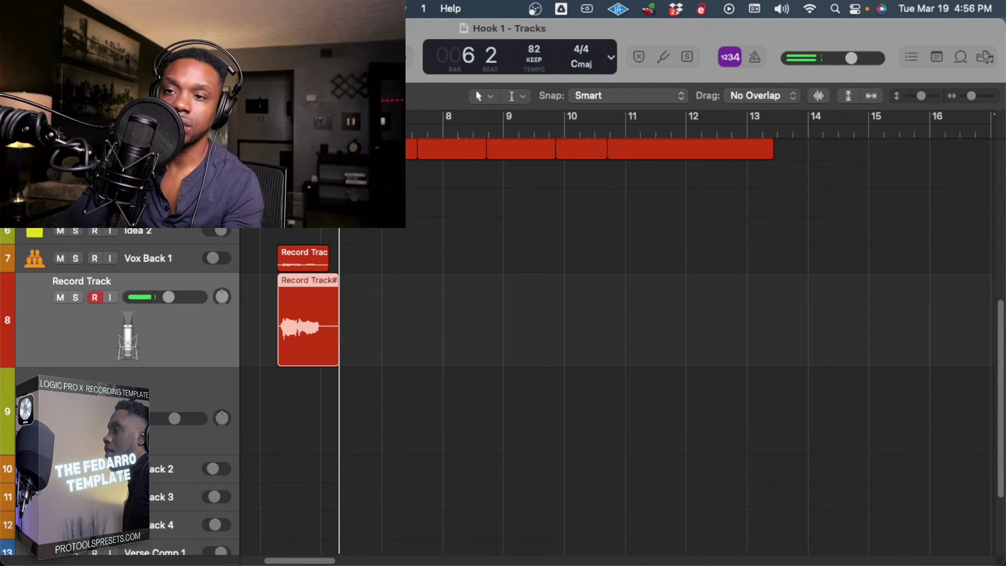
Move the doubled take in time onto Vox Back 2 and reorder that track directly beneath Vox Back 1
drag(35, 469, 36, 384)
drag(309, 325, 309, 382)
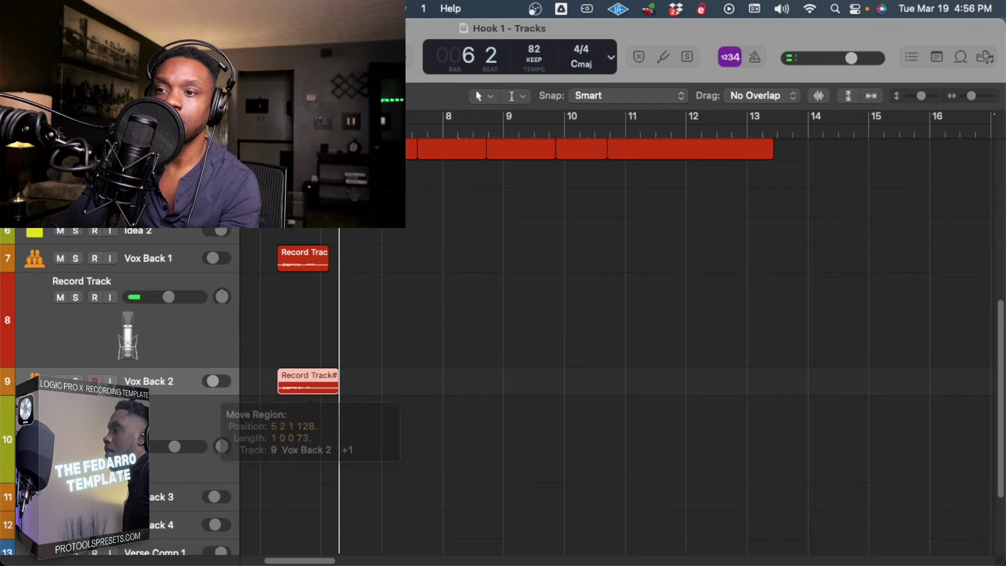
drag(35, 383, 35, 287)
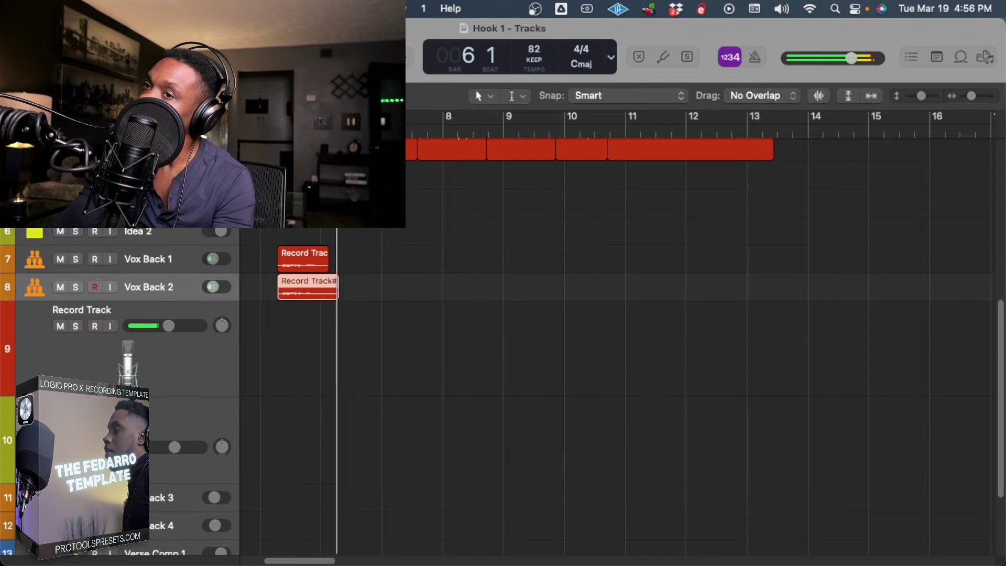
scroll(629, 346, up, 5)
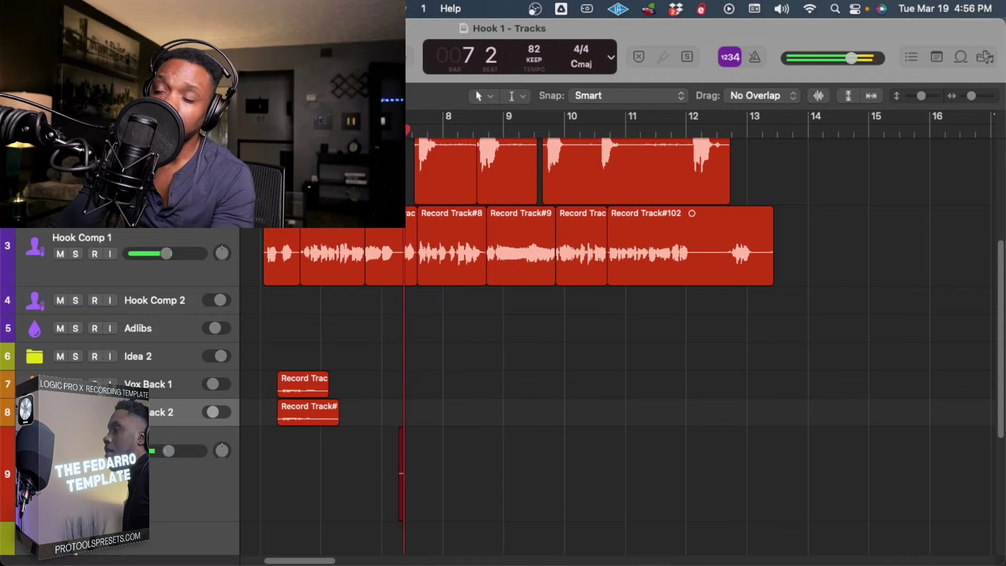
key(space)
key(super+z)
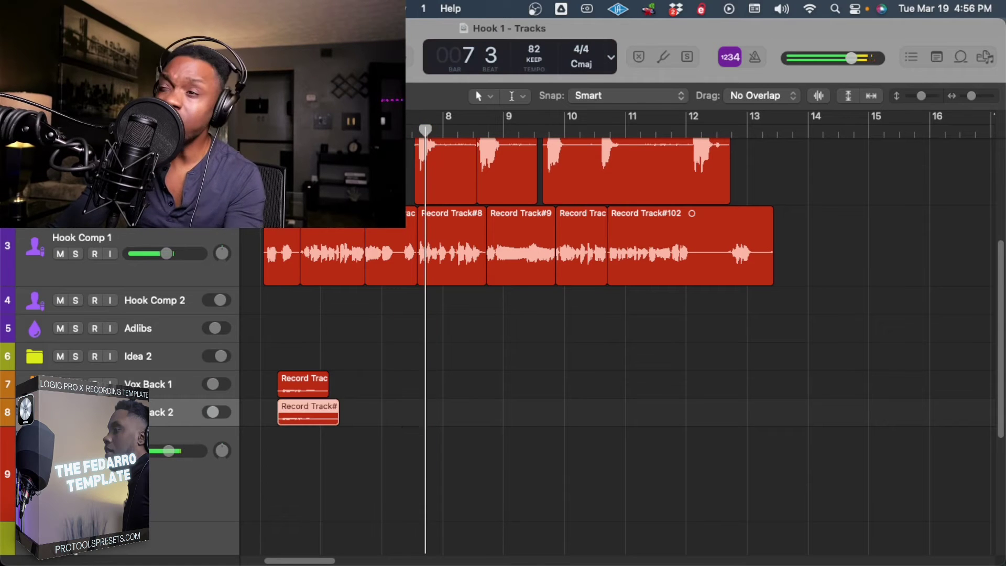
Record a backing phrase from early bar 7 to early bar 8 and place the take on Vox Back 2
click(375, 131)
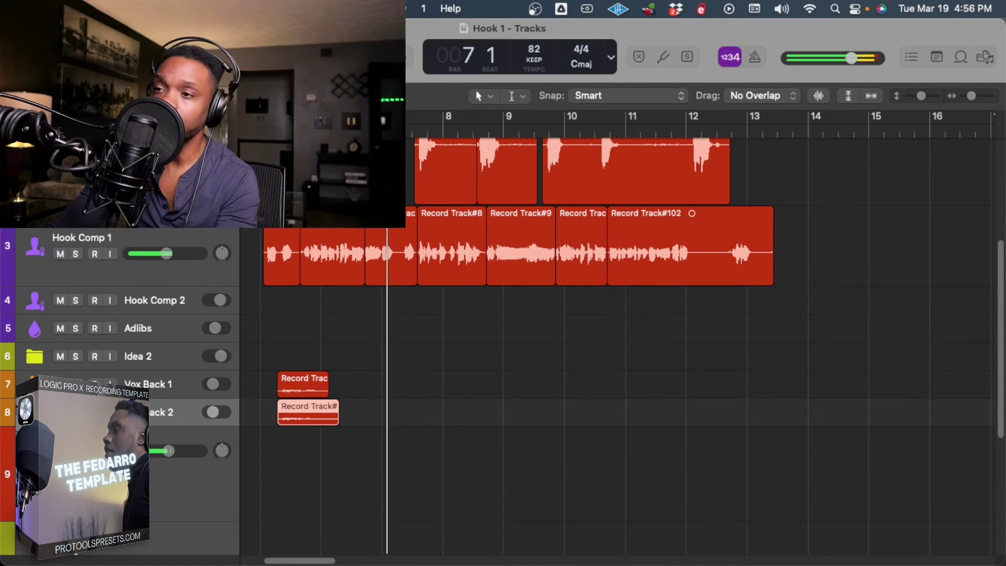
key(r)
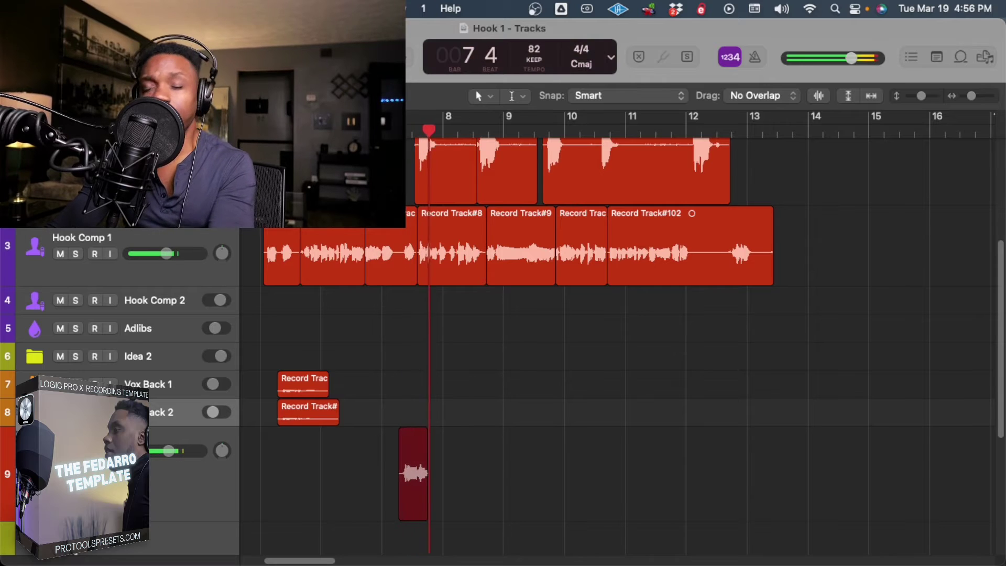
key(r)
drag(428, 456, 432, 417)
key(super+z)
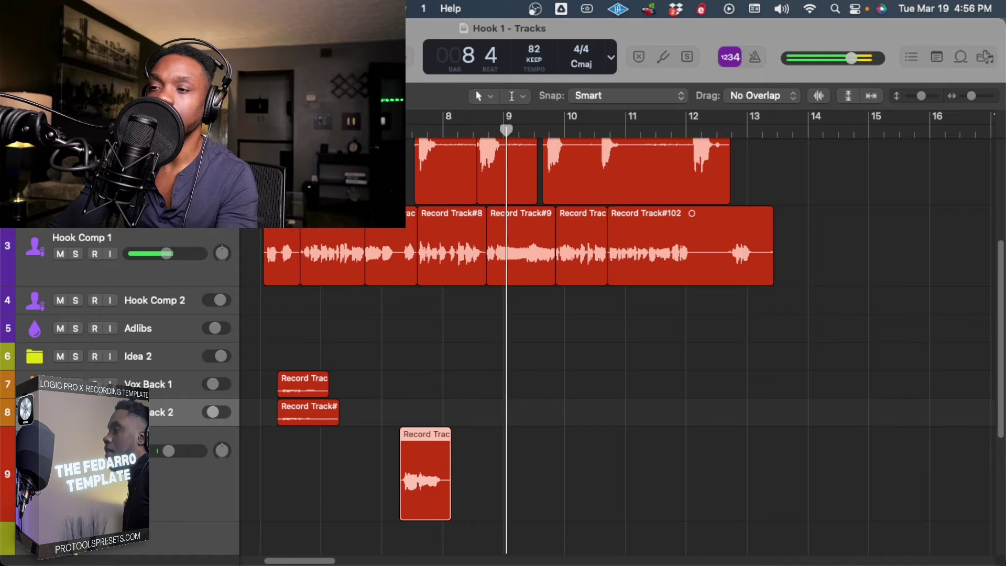
key(super+shift+z)
Record a double of the bar 7 backing phrase and place it in time on Vox Back 1
click(365, 131)
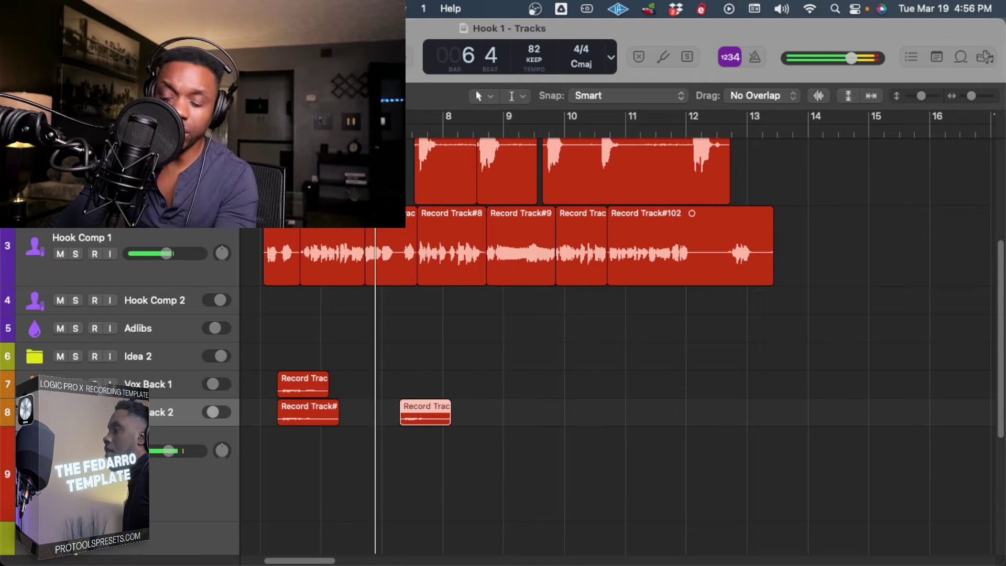
key(r)
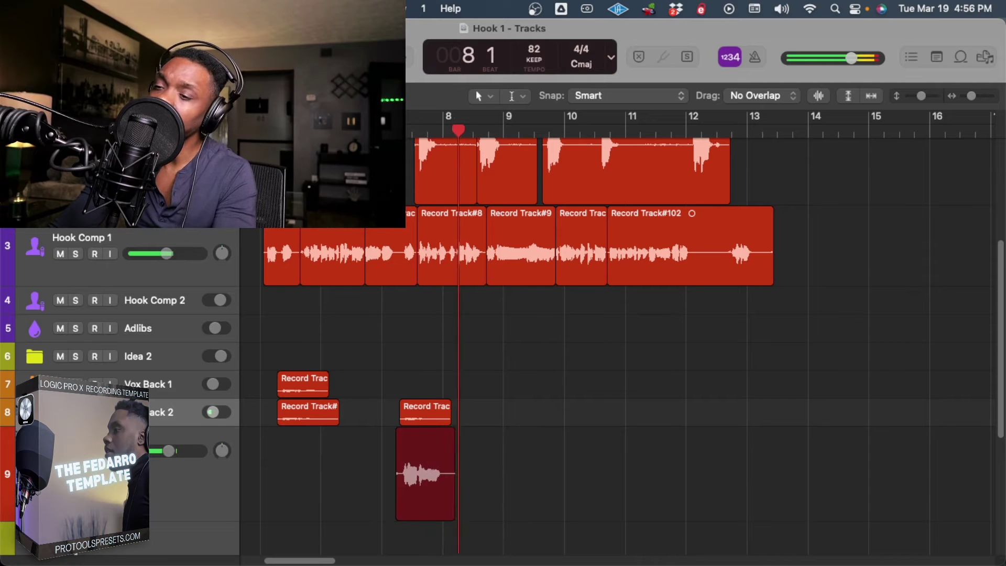
key(r)
drag(429, 461, 430, 388)
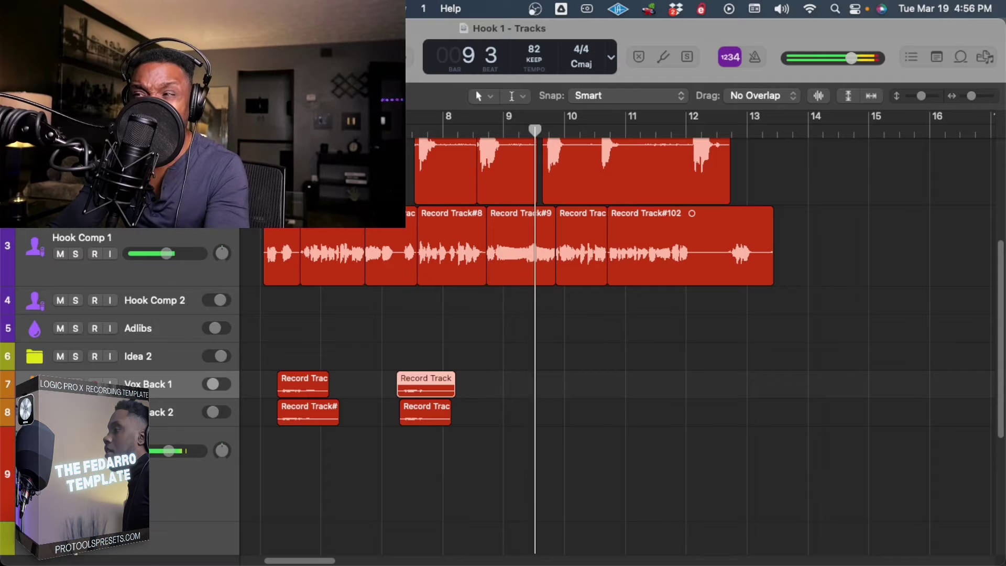
Record a backing phrase from late bar 8 to the start of bar 10 and place it on Vox Back 1
key(comma)
key(comma)
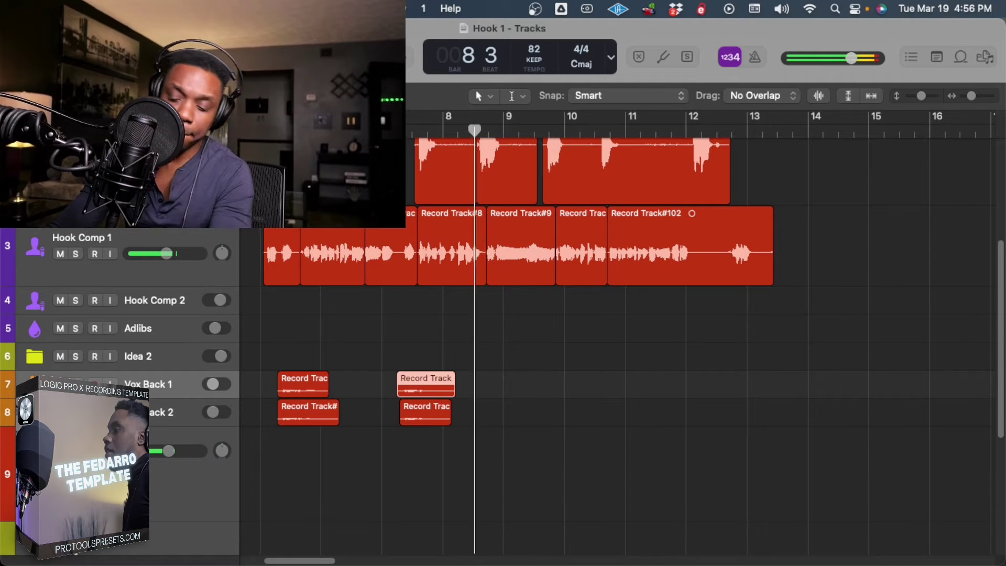
key(r)
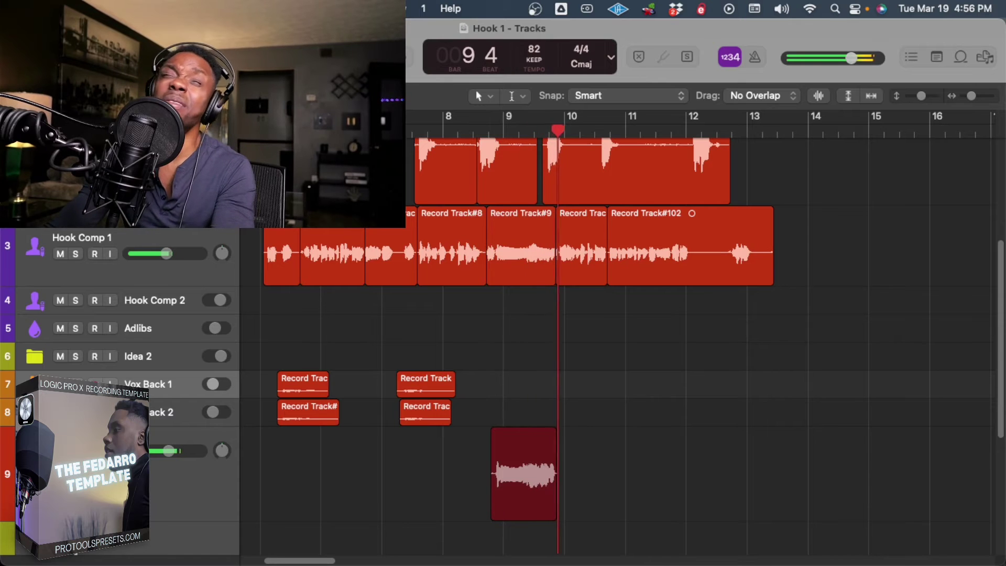
key(r)
drag(530, 450, 530, 387)
Record a double of the late bar 8 backing phrase and place it in time on Vox Back 2
key(space)
key(comma)
key(comma)
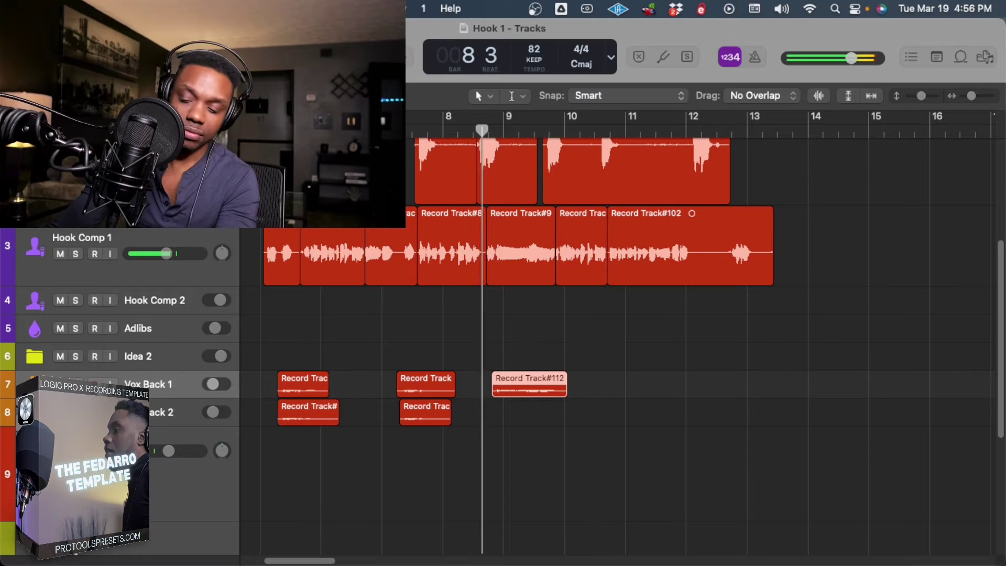
key(r)
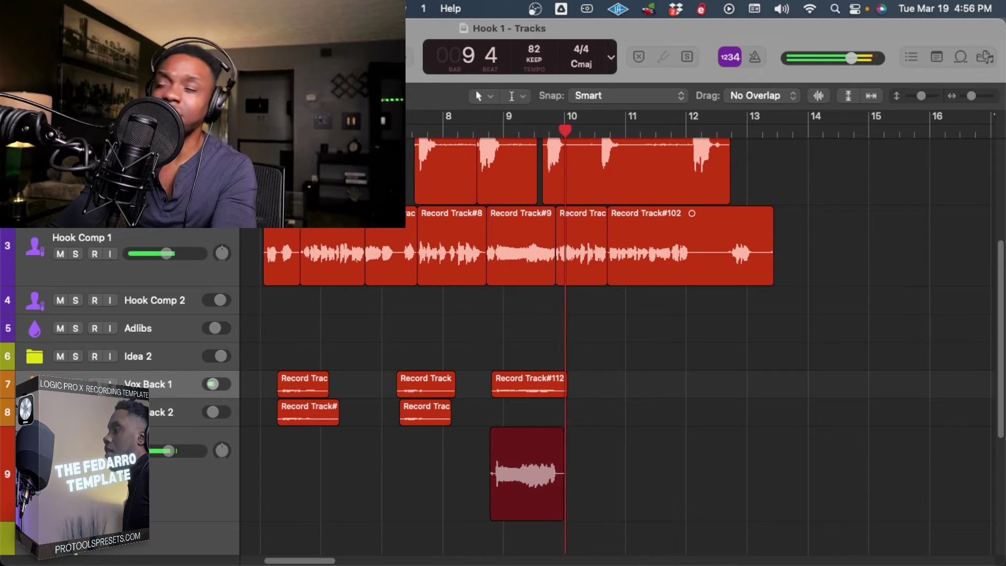
key(space)
drag(530, 454, 531, 413)
Enlarge the Vox Back 1 and Vox Back 2 tracks and slightly lower the volume of Vox Back 1 during playback
click(474, 131)
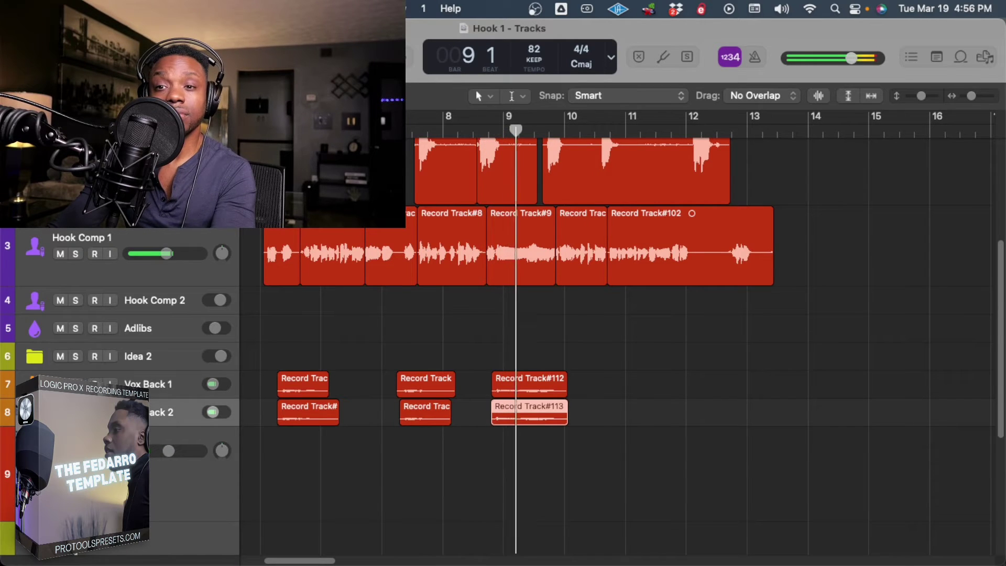
drag(79, 426, 79, 511)
drag(126, 398, 146, 459)
drag(150, 411, 146, 411)
Play back the stacked backing vocals with the hook comp and review the tracks through bar 12
key(space)
key(space)
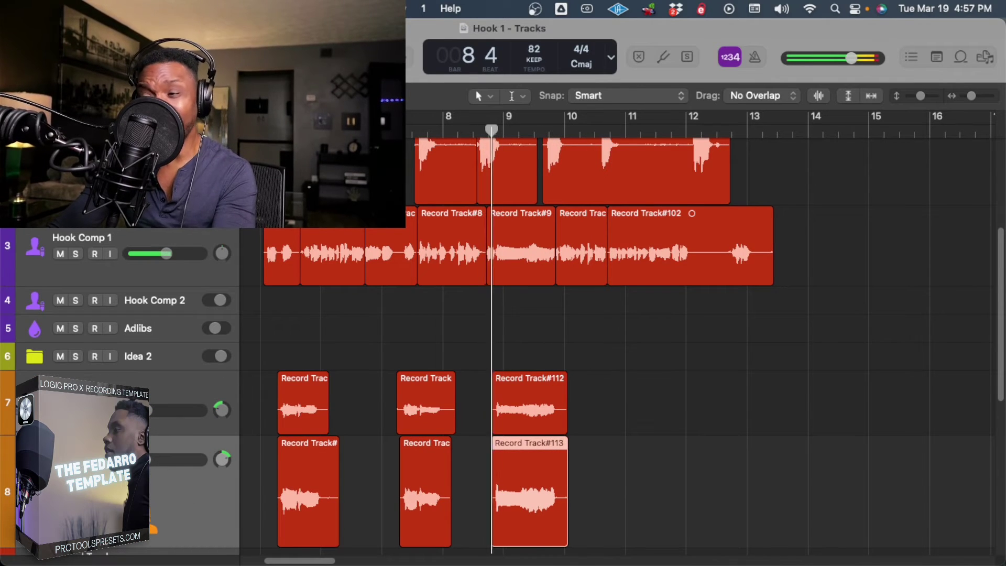
scroll(618, 340, down, 5)
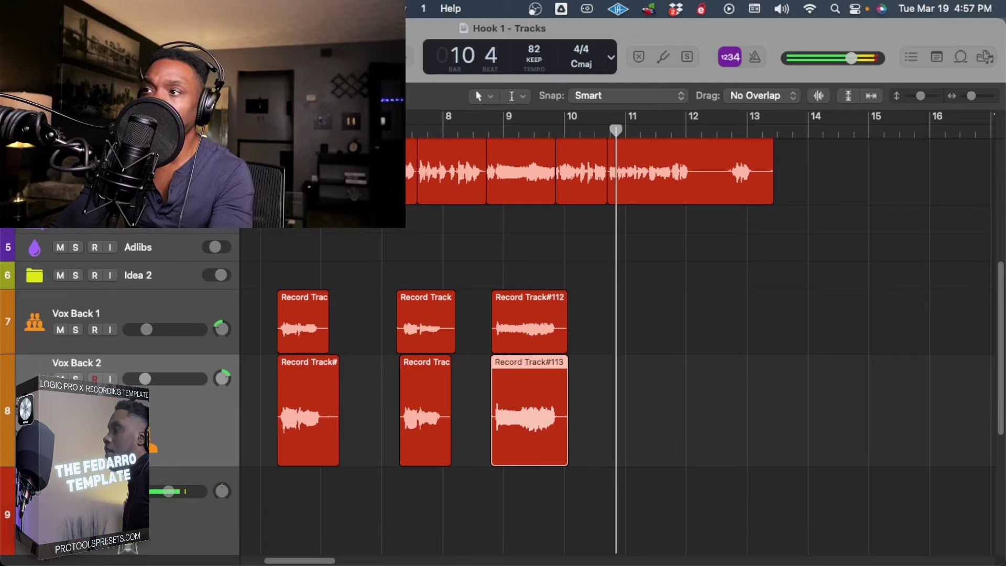
scroll(577, 340, up, 8)
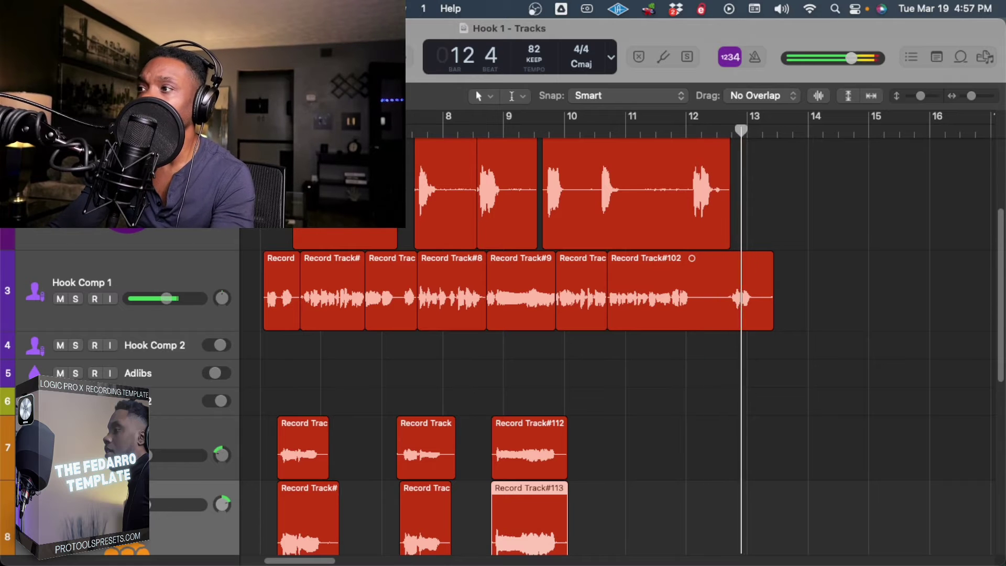
Record a short backing phrase in bar 12 and place the take on Vox Back 2
key(comma)
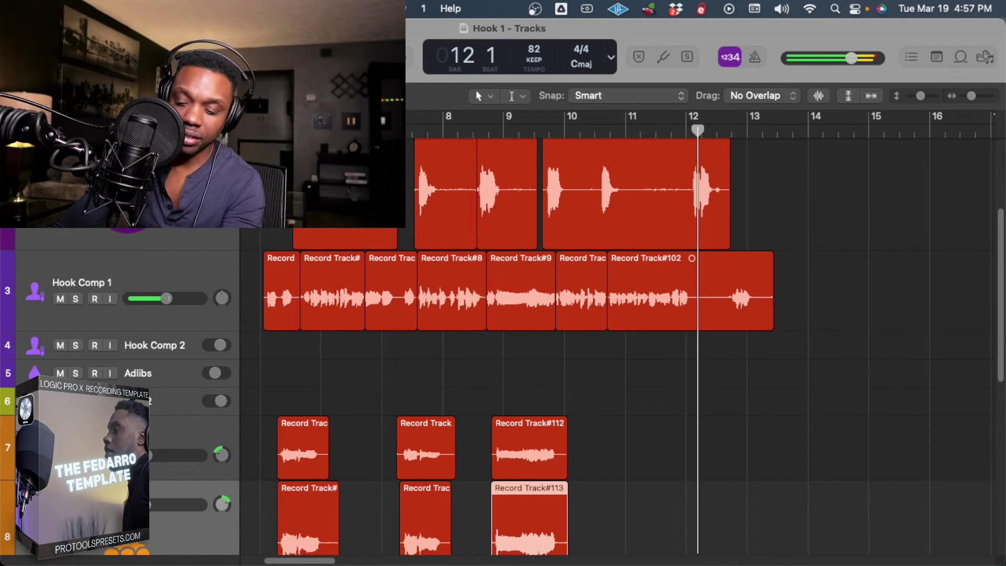
key(r)
scroll(619, 346, down, 5)
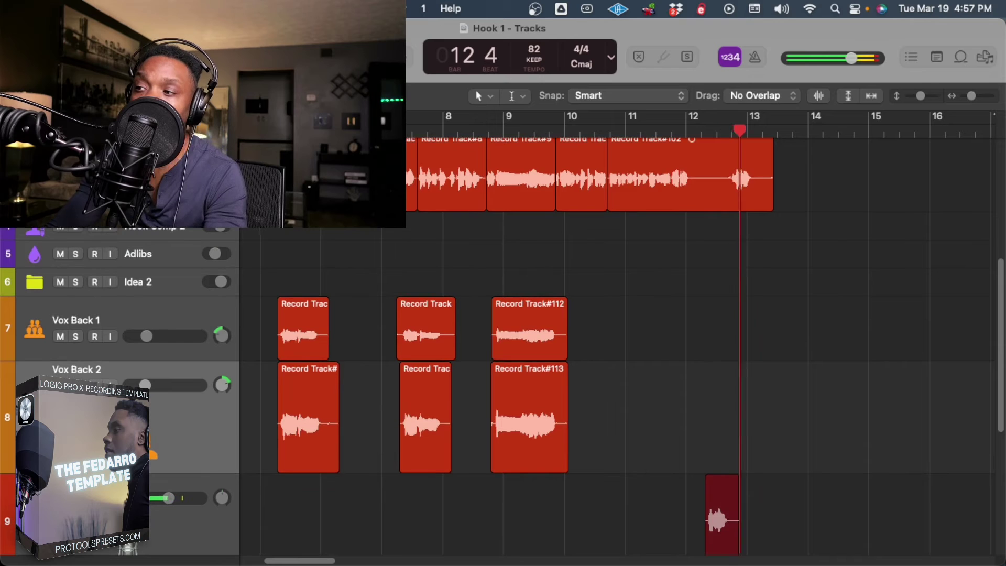
key(r)
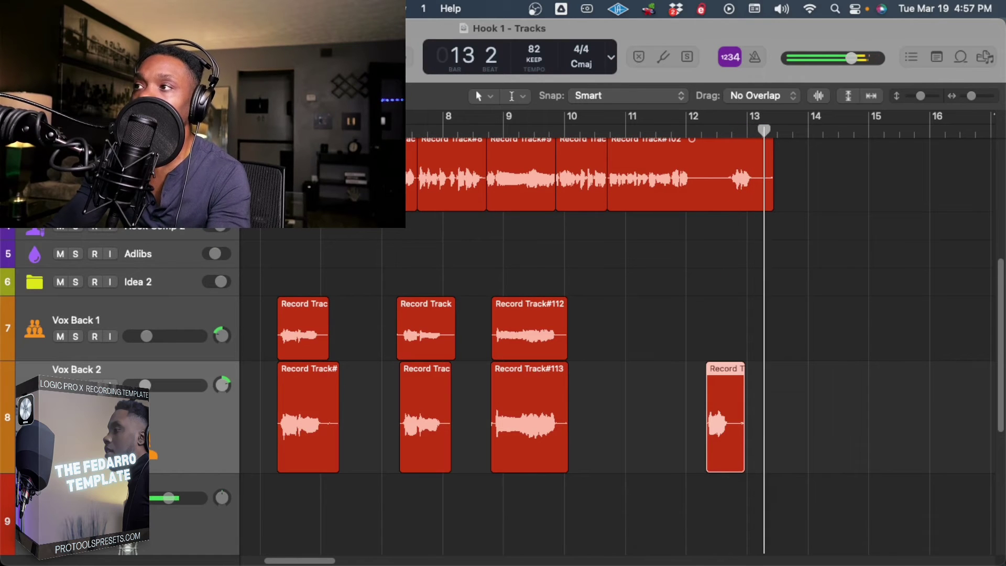
key(comma)
key(r)
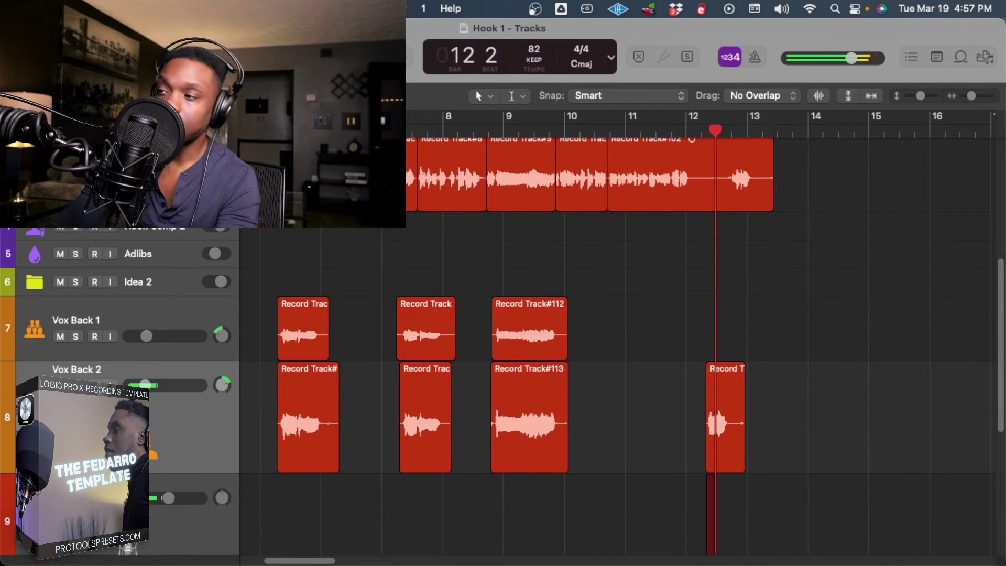
key(space)
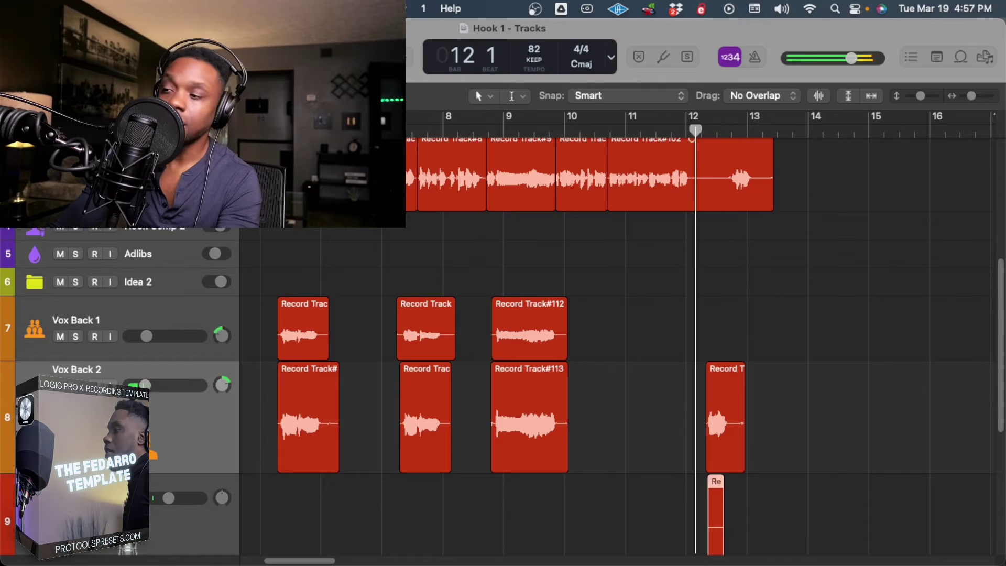
key(space)
key(super+z)
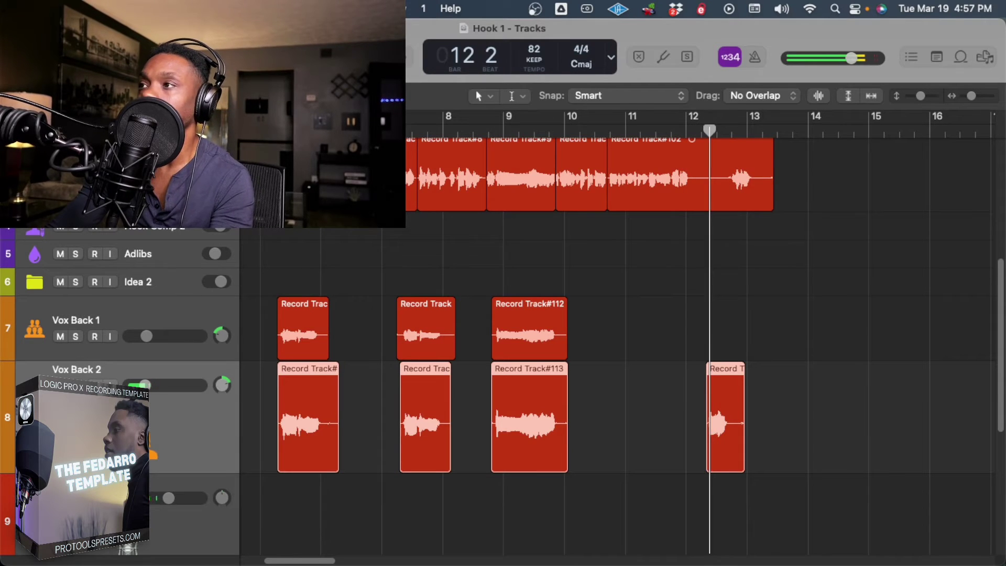
Record a double of the bar 12 backing phrase and place it on Vox Back 1
key(space)
key(r)
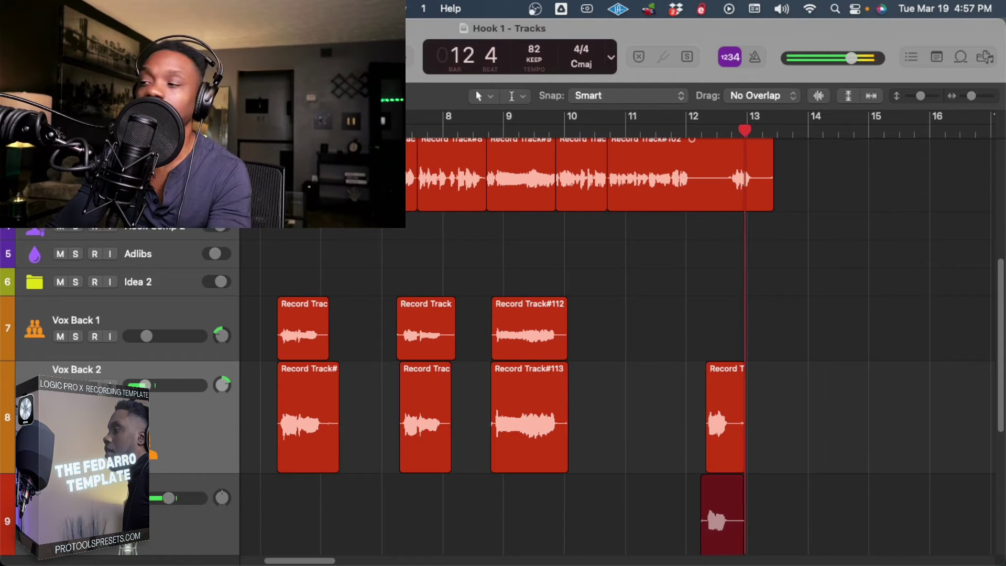
key(r)
drag(713, 519, 714, 357)
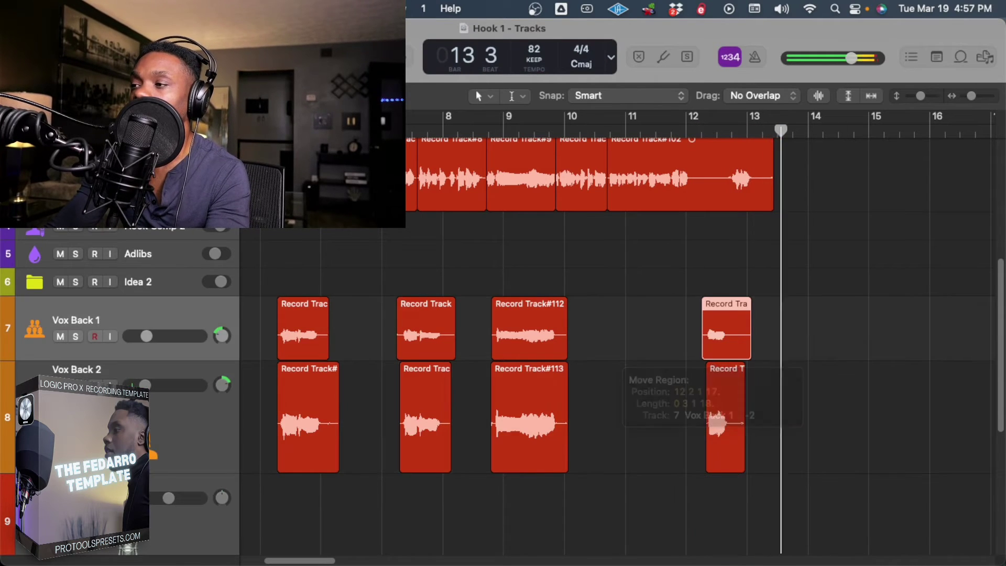
Record a third take of the bar 12 backing phrase and park it on the track directly below the Record Track
key(space)
key(space)
scroll(714, 356, down, 1)
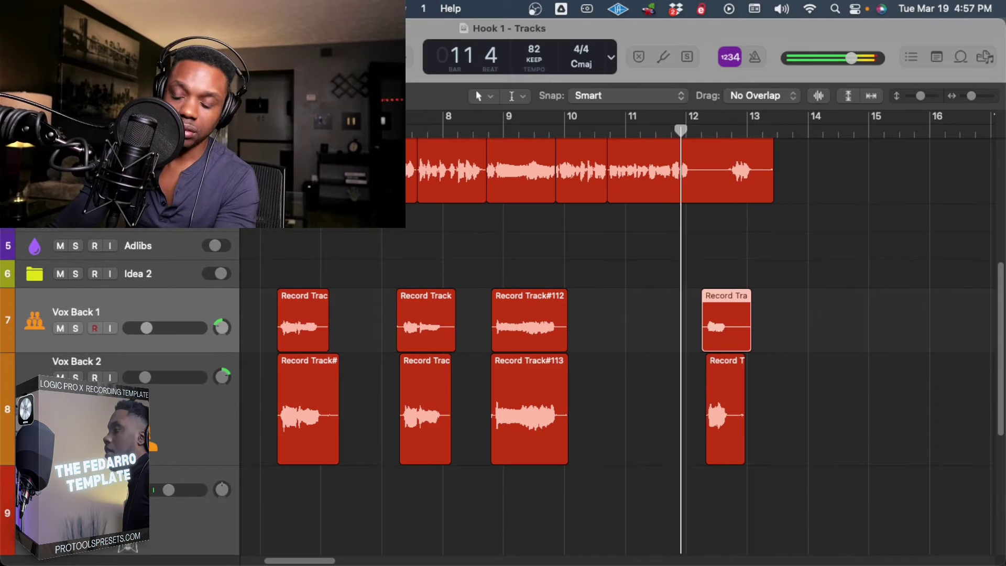
key(r)
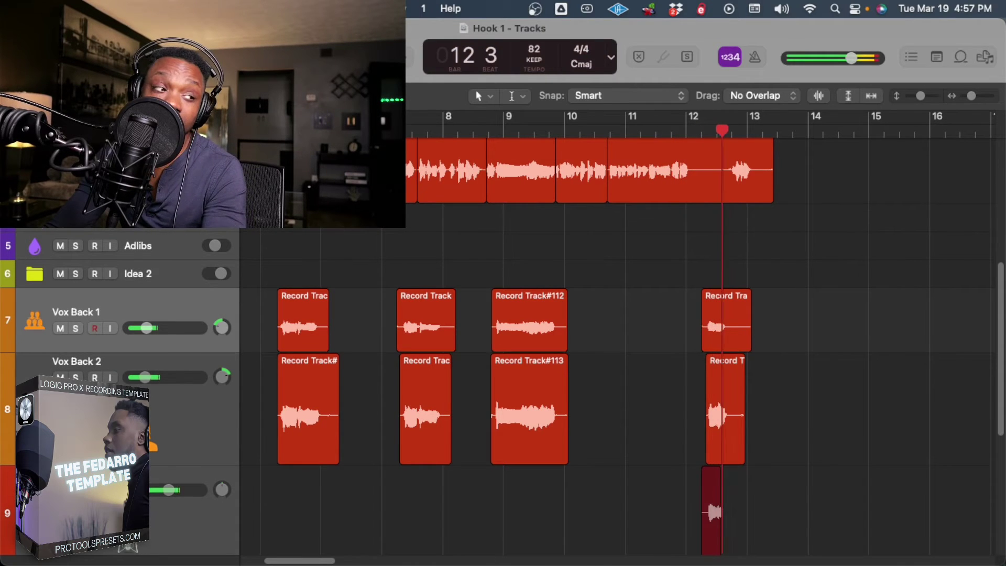
scroll(713, 357, up, 1)
scroll(714, 357, down, 3)
scroll(714, 447, down, 1)
key(r)
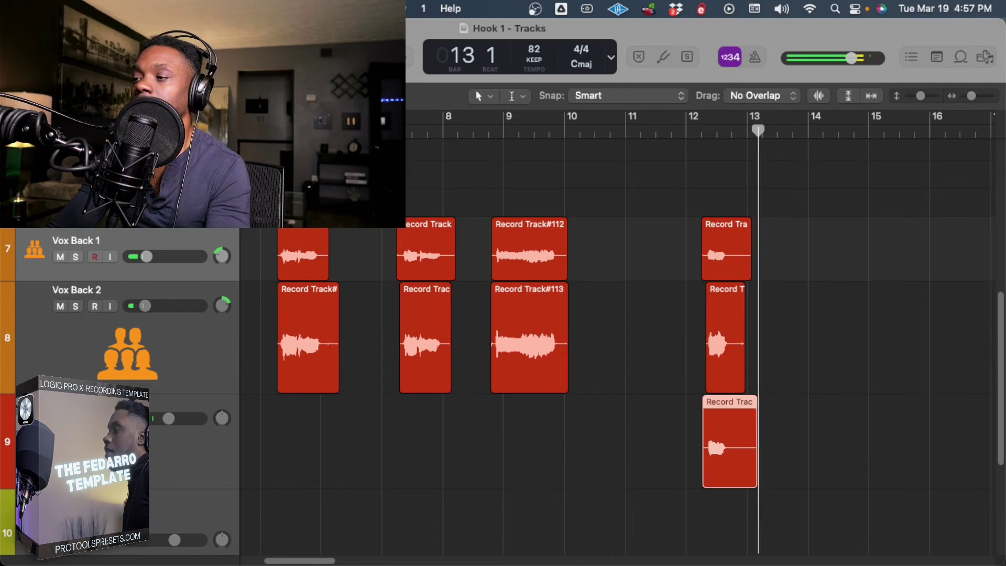
drag(714, 441, 715, 523)
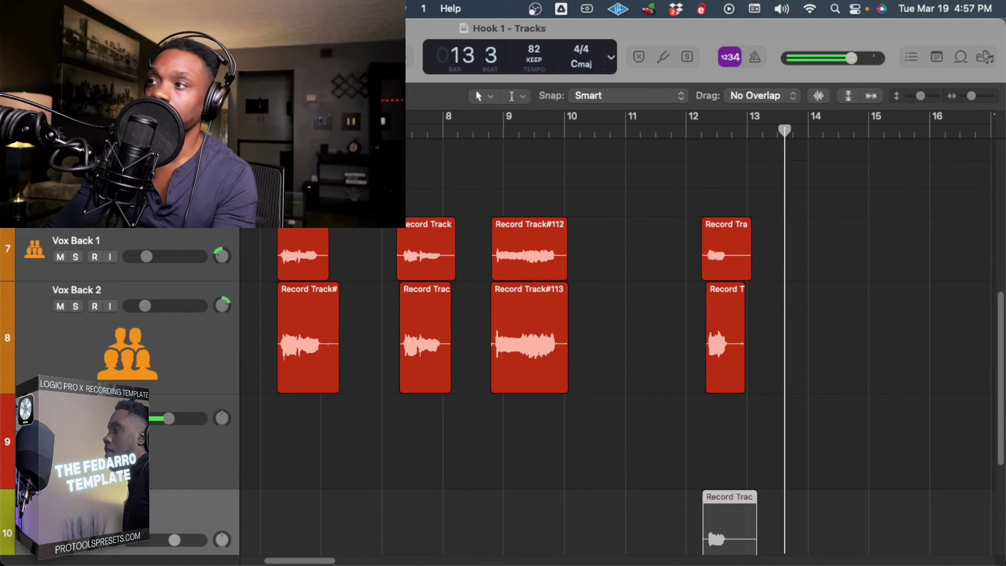
Record a fourth take of the bar 12 backing phrase and place it on Vox Back 3
key(space)
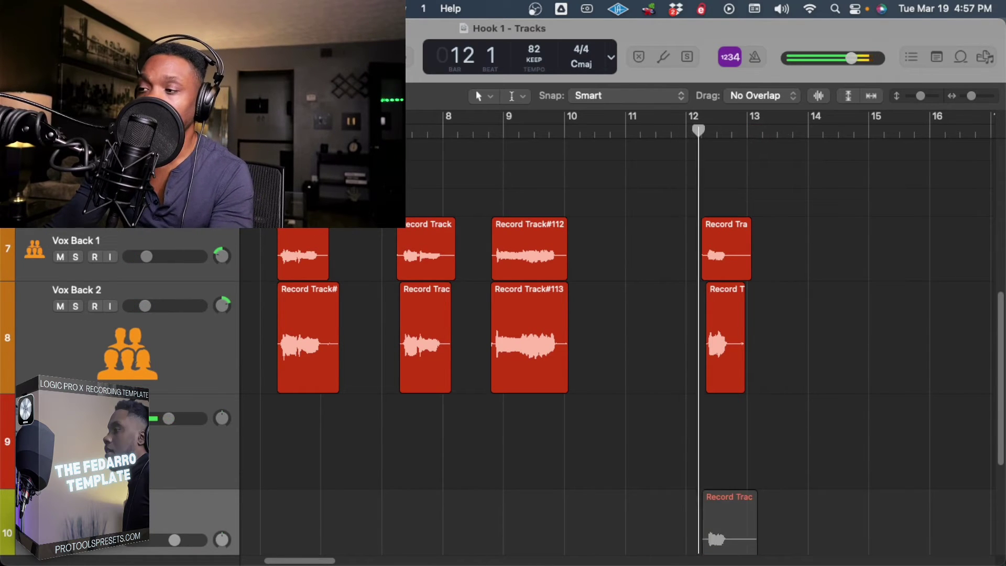
key(r)
scroll(715, 523, down, 1)
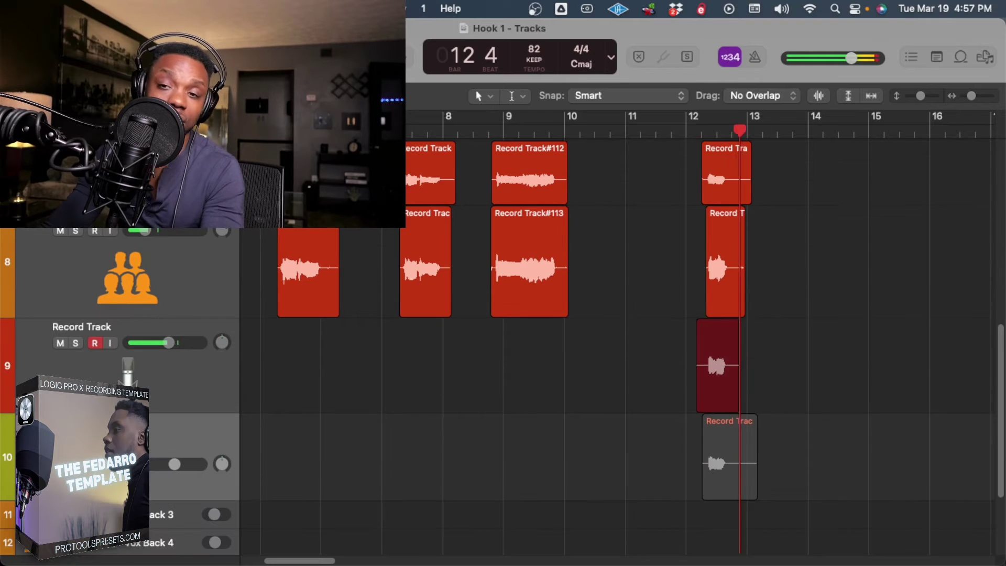
key(r)
drag(742, 382, 742, 508)
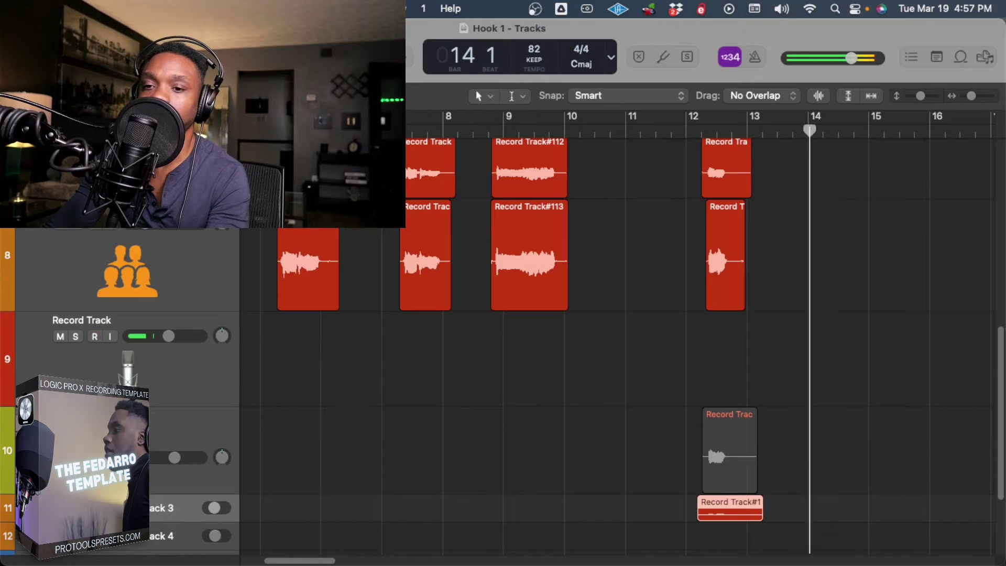
Move the parked bar 12 take to Vox Back 4 and reorder the Vox Back 3 and 4 tracks directly beneath Vox Back 2
scroll(743, 507, down, 1)
drag(715, 404, 715, 500)
shift+click(163, 500)
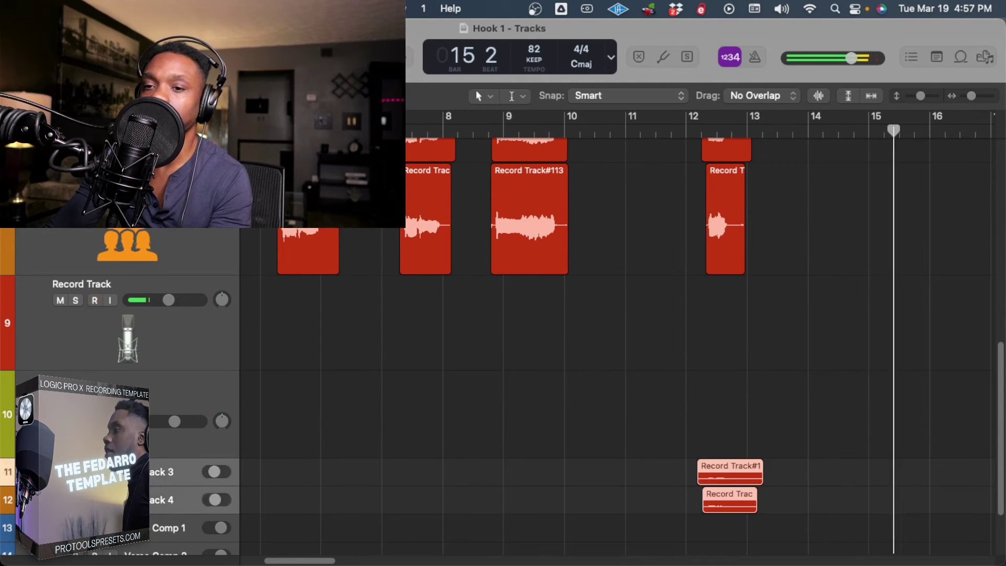
drag(164, 500, 163, 309)
scroll(163, 309, up, 3)
scroll(619, 346, up, 2)
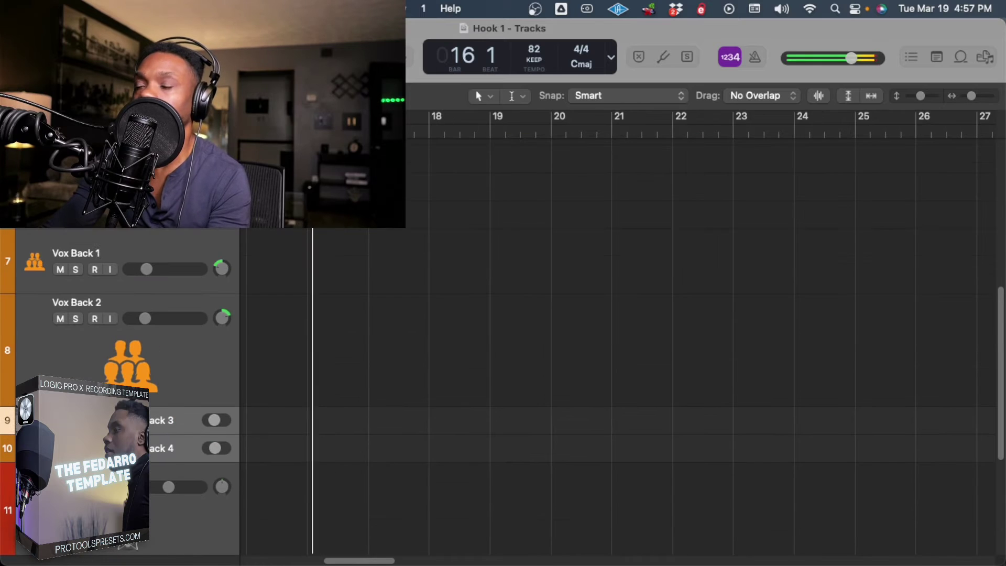
Split the four bar 12 backing regions on Vox Back 1 to 4 together just after the phrase and delete the silent tails
scroll(620, 346, left, 14)
scroll(619, 346, right, 3)
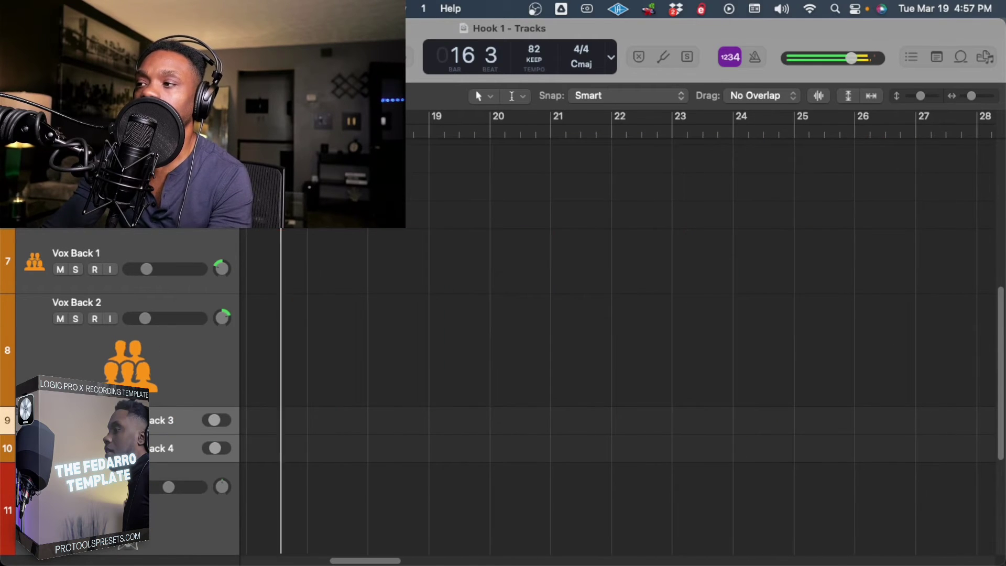
scroll(622, 346, left, 9)
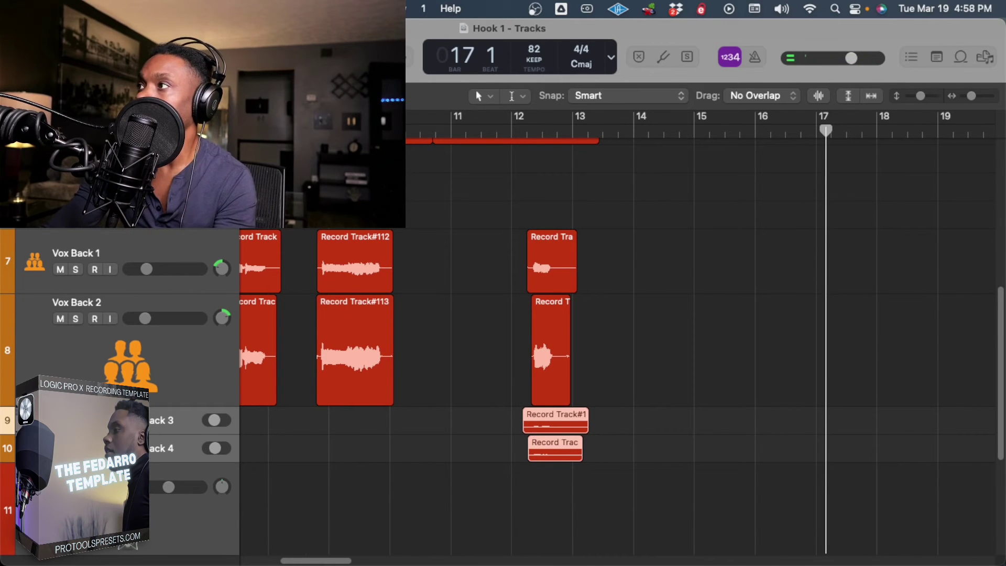
key(super+Right)
key(super+Right)
key(super+Right)
key(super+Right)
key(super+Right)
key(super+Right)
key(super+Right)
drag(978, 96, 975, 96)
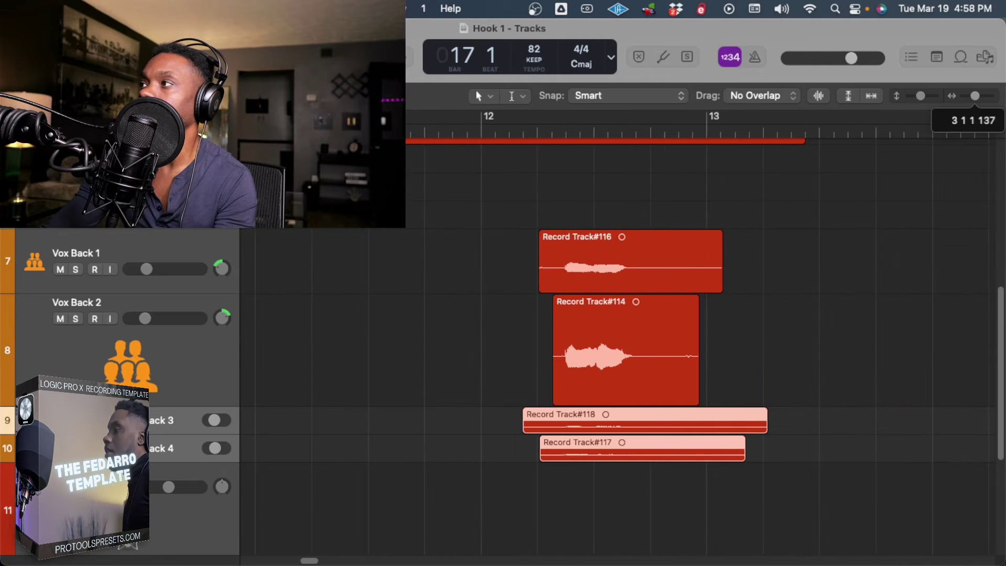
key(alt+shift+d)
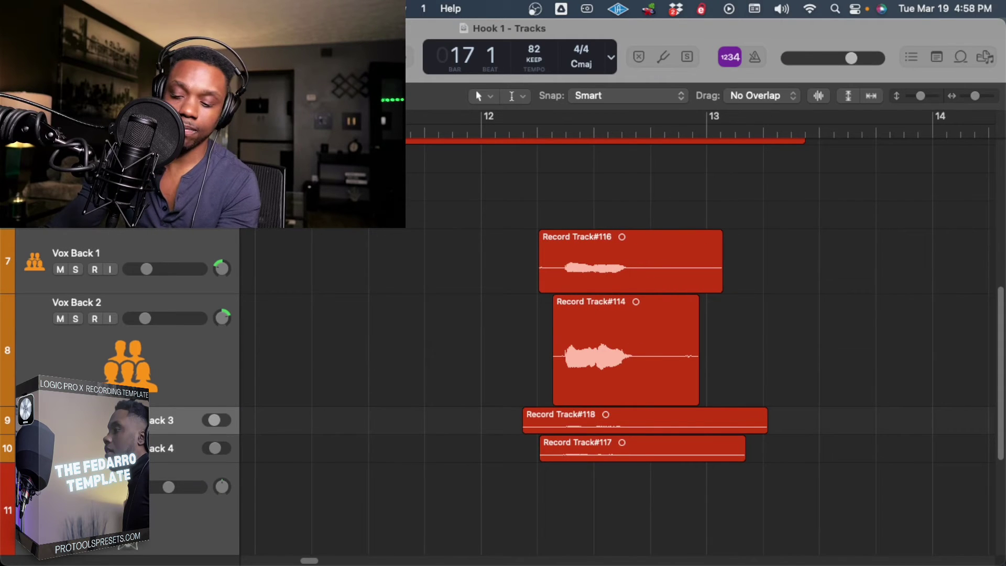
key(t)
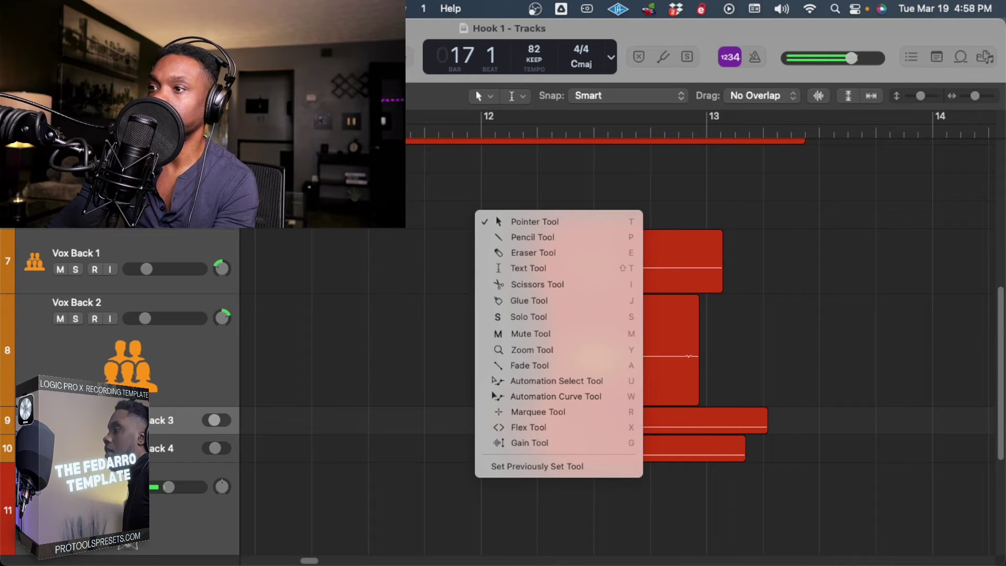
key(i)
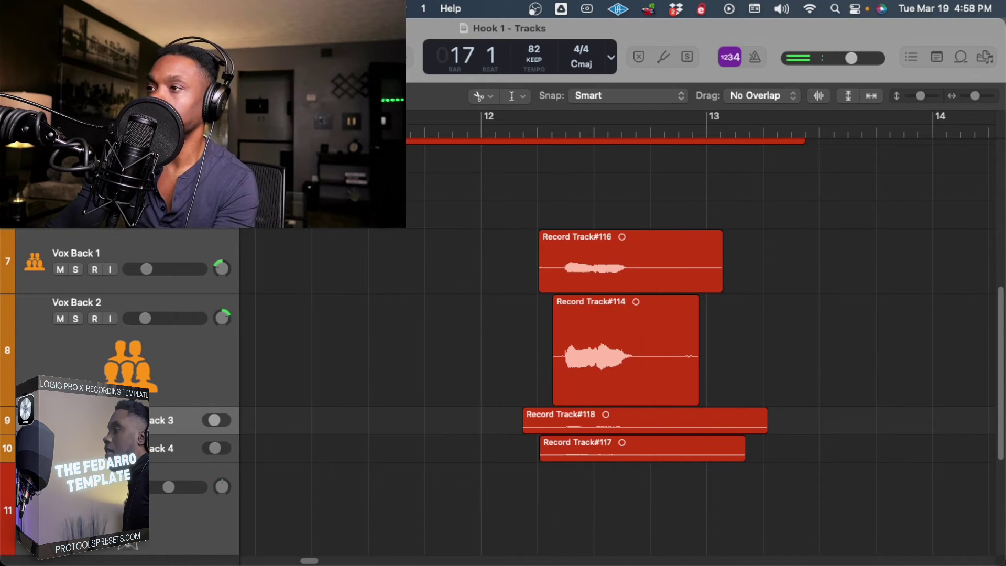
drag(480, 233, 682, 462)
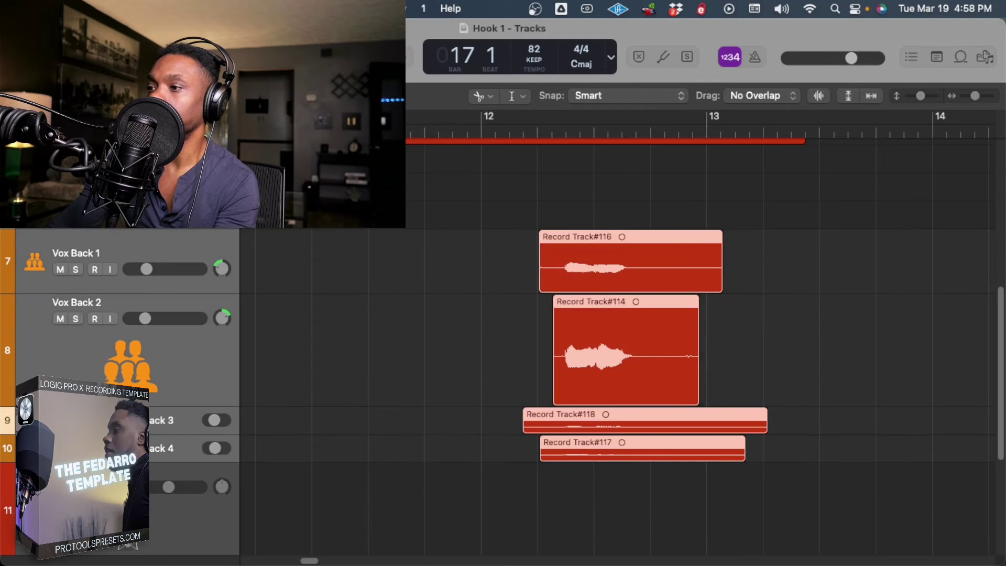
click(642, 314)
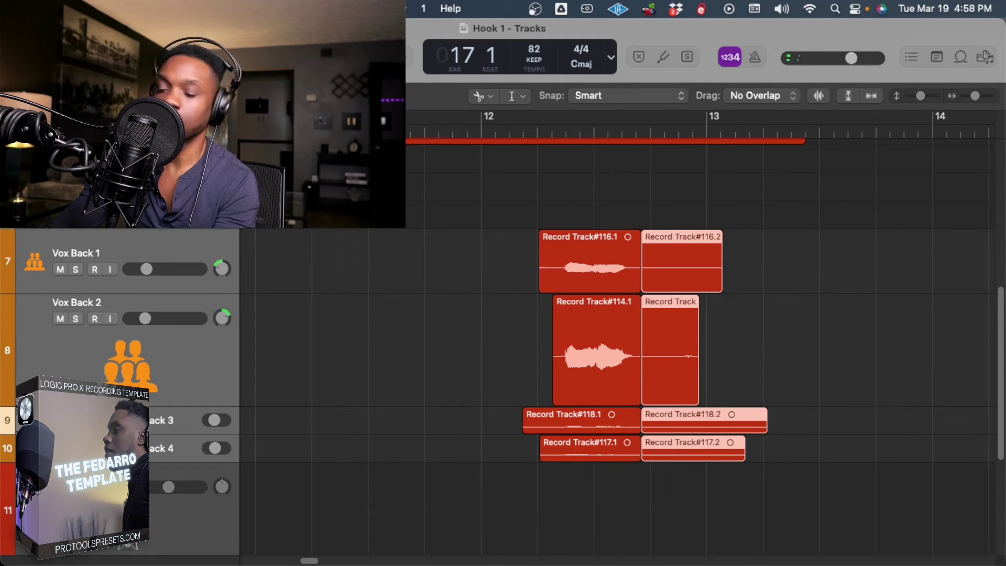
key(t)
key(t)
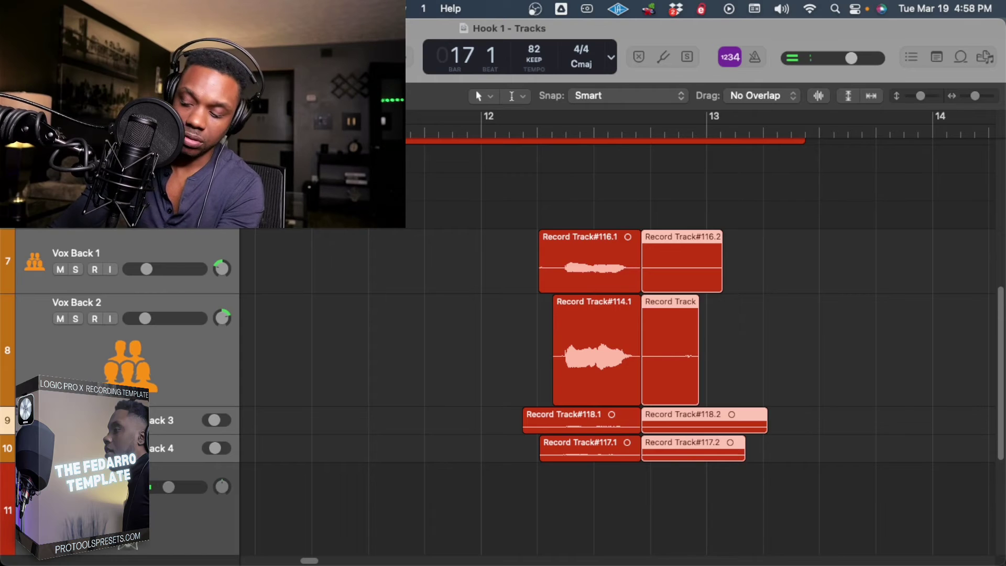
key(Delete)
Split the four bar 12 backing regions just before the phrase begins and delete the silent lead-ins
drag(487, 241, 566, 478)
key(t)
key(i)
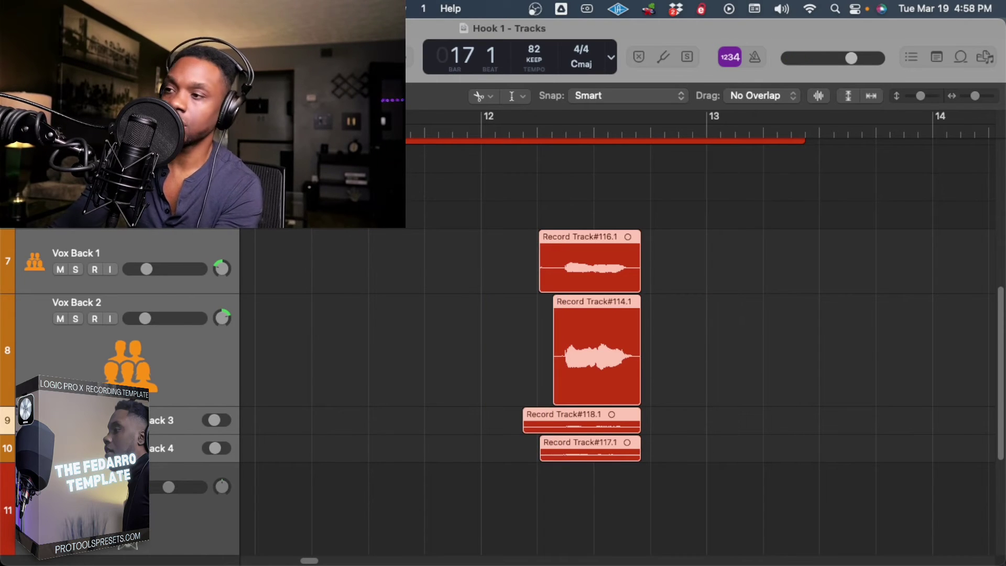
click(561, 357)
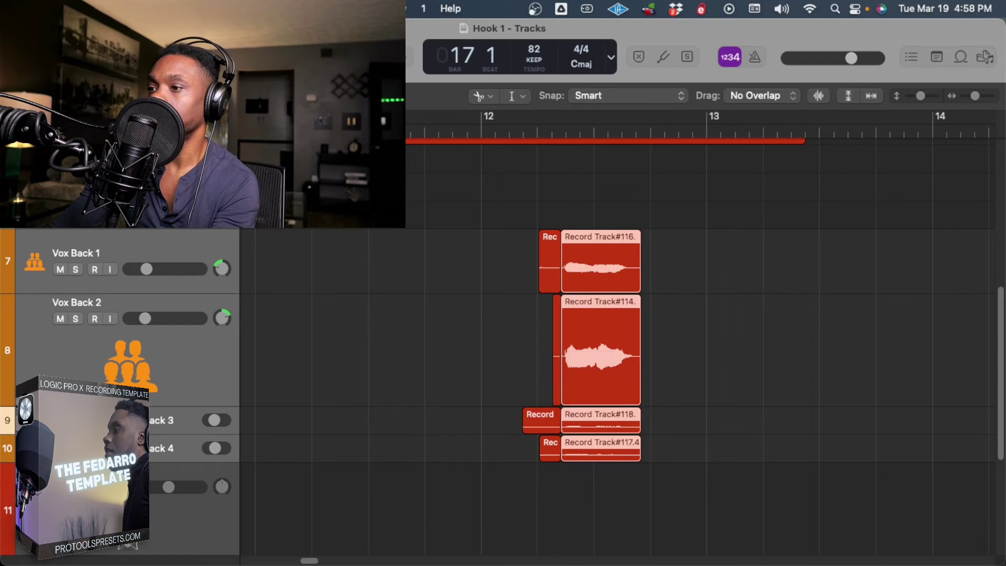
key(t)
key(t)
drag(481, 265, 561, 477)
key(Delete)
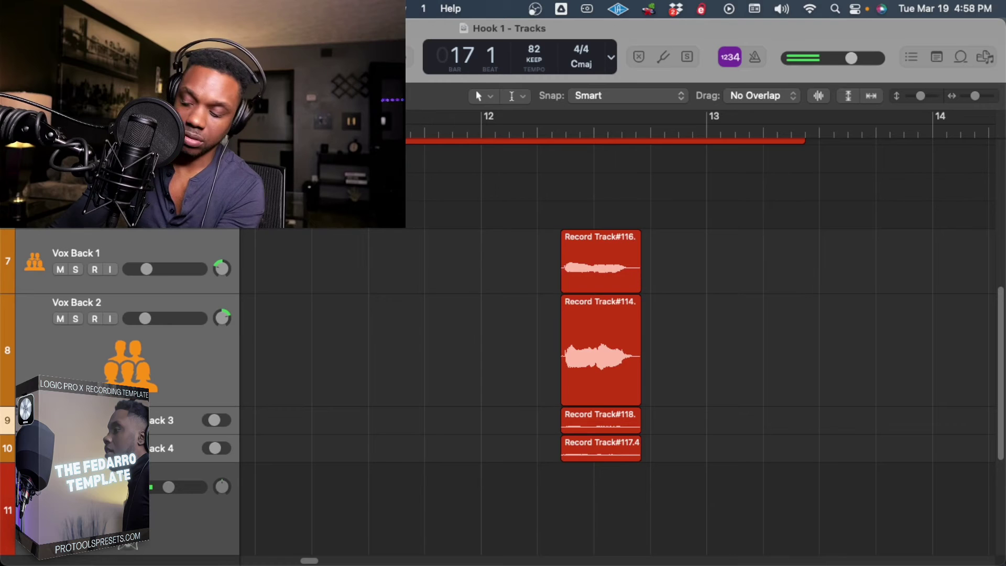
Split the bar 7 backing regions on Vox Back 1 and Vox Back 2 at bar 8 and just before the phrase starts
scroll(619, 314, left, 15)
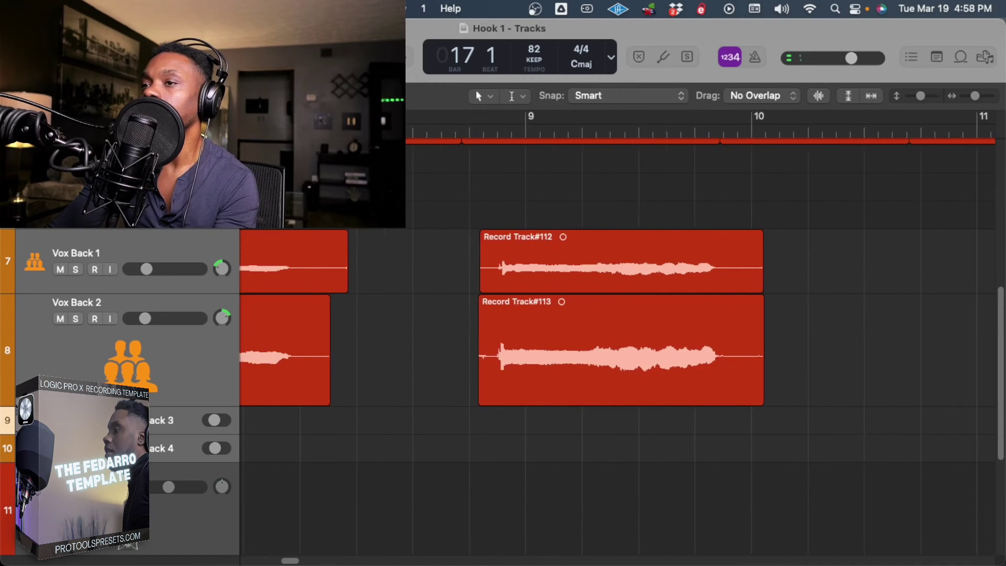
drag(361, 264, 423, 389)
key(t)
key(i)
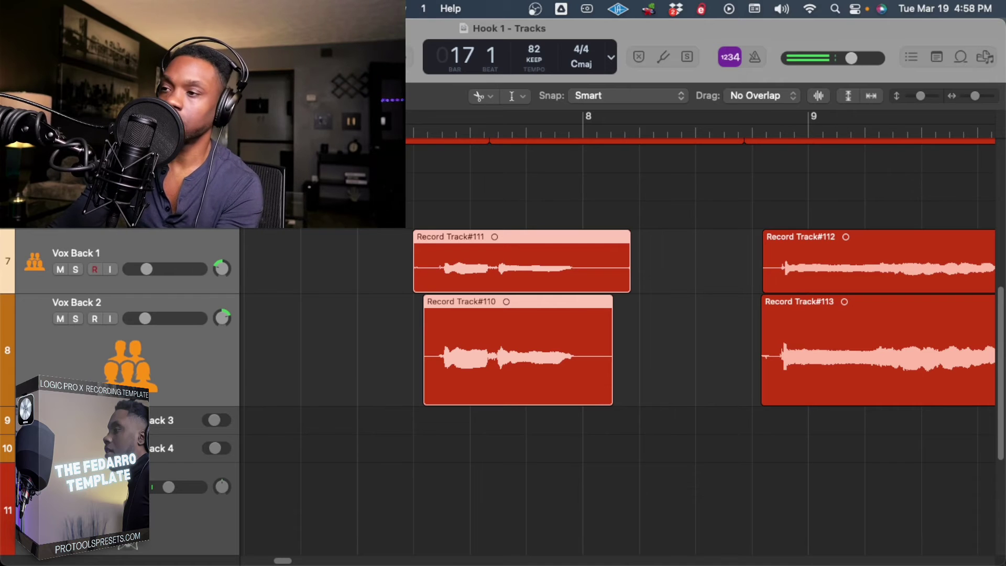
click(583, 314)
drag(392, 272, 443, 375)
click(435, 341)
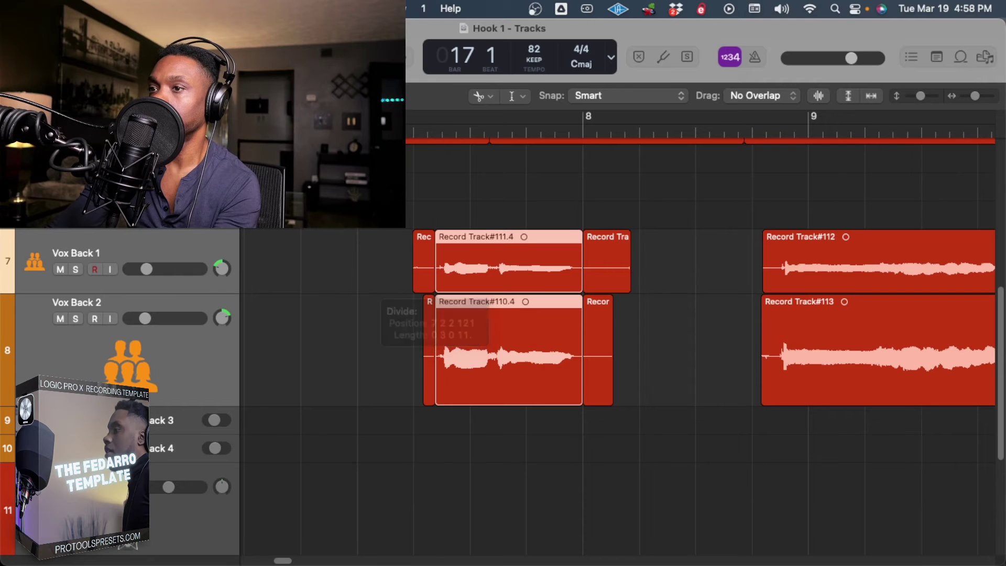
Delete the silent pieces before and after the bar 7 backing phrase on Vox Back 1 and Vox Back 2
key(t)
key(t)
drag(411, 284, 415, 325)
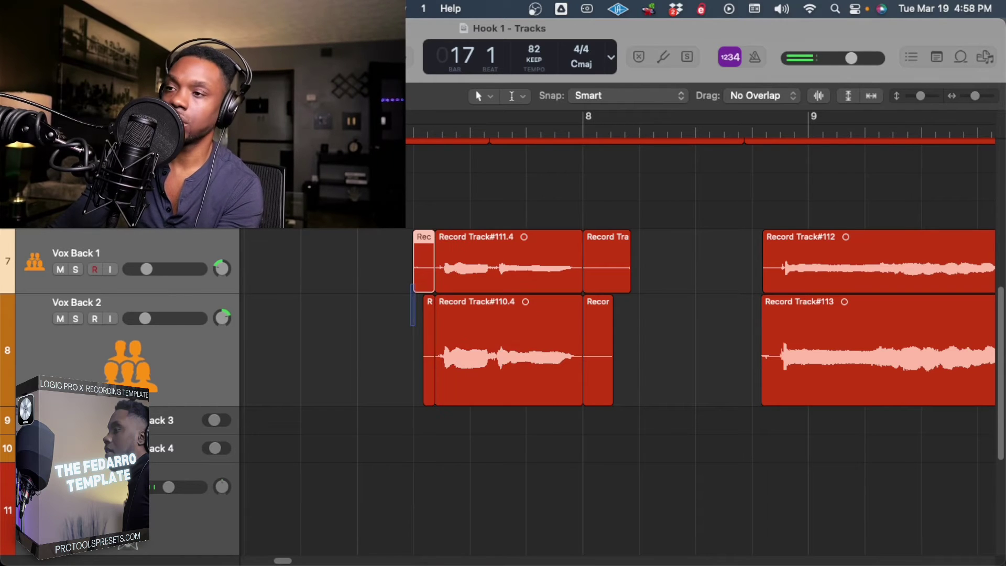
key(Delete)
drag(639, 224, 585, 404)
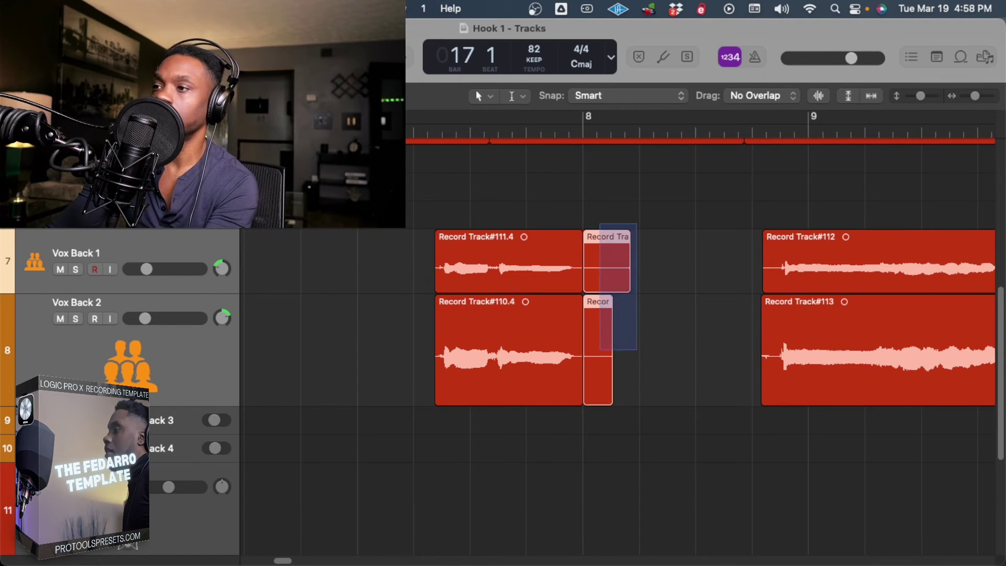
key(Delete)
Split the bar 9 backing regions on Vox Back 1 and Vox Back 2 just after the phrase and delete the silent tails
drag(666, 259, 996, 411)
drag(940, 268, 836, 382)
key(t)
key(c)
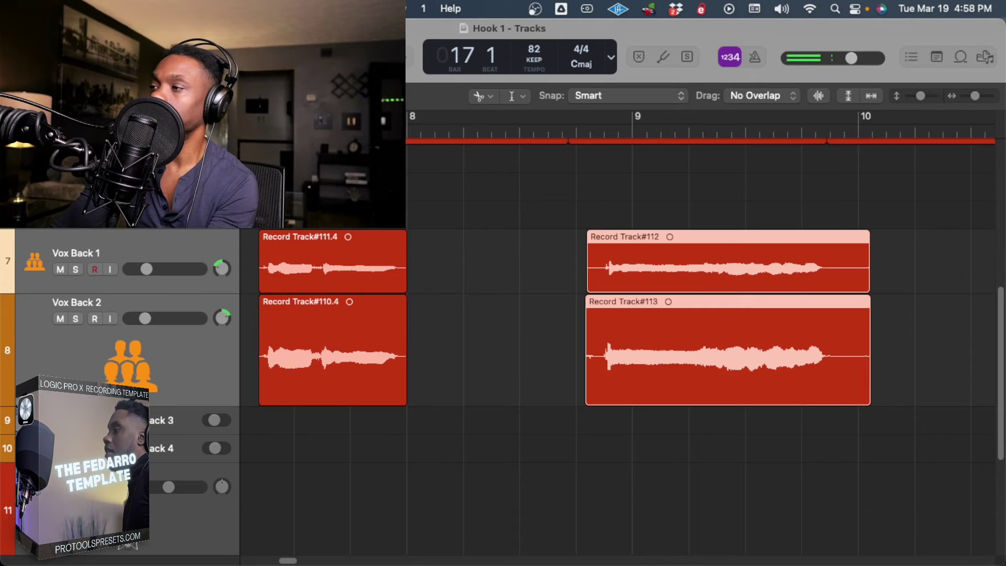
click(831, 336)
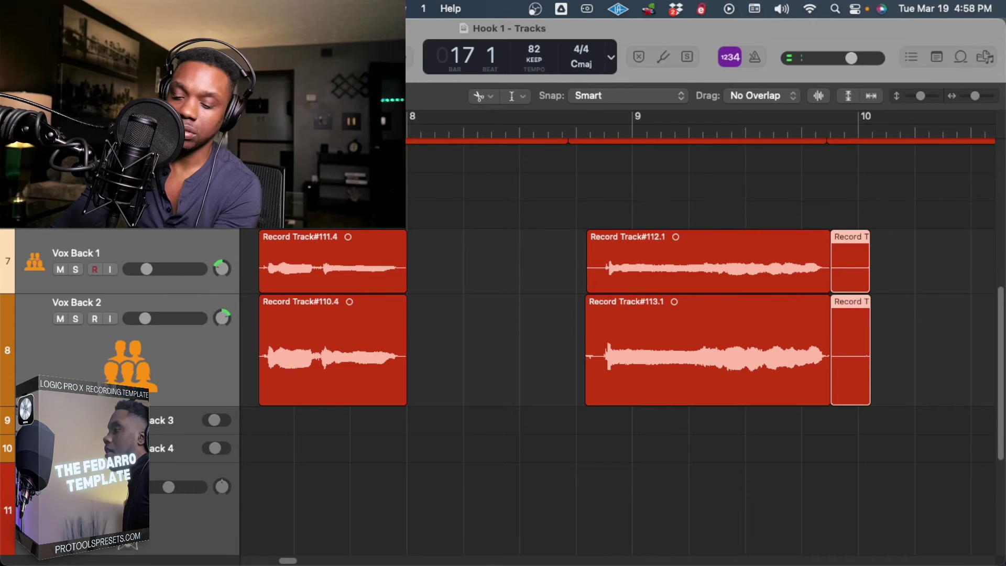
key(t)
key(t)
drag(900, 238, 870, 325)
key(Delete)
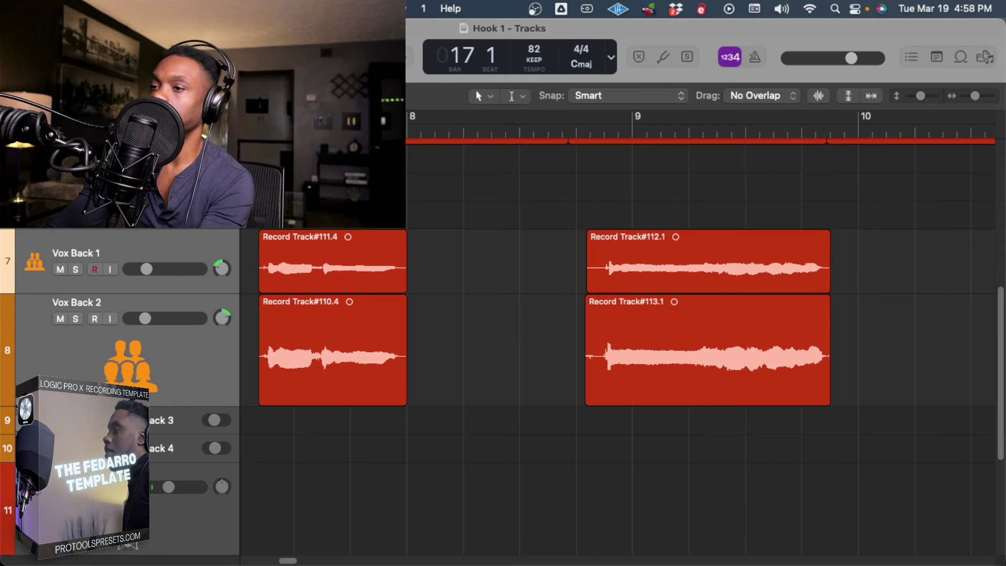
Play the hook from bar 5 and check how the trimmed backing phrases sit against the lead and effect vocals
key(super+Left)
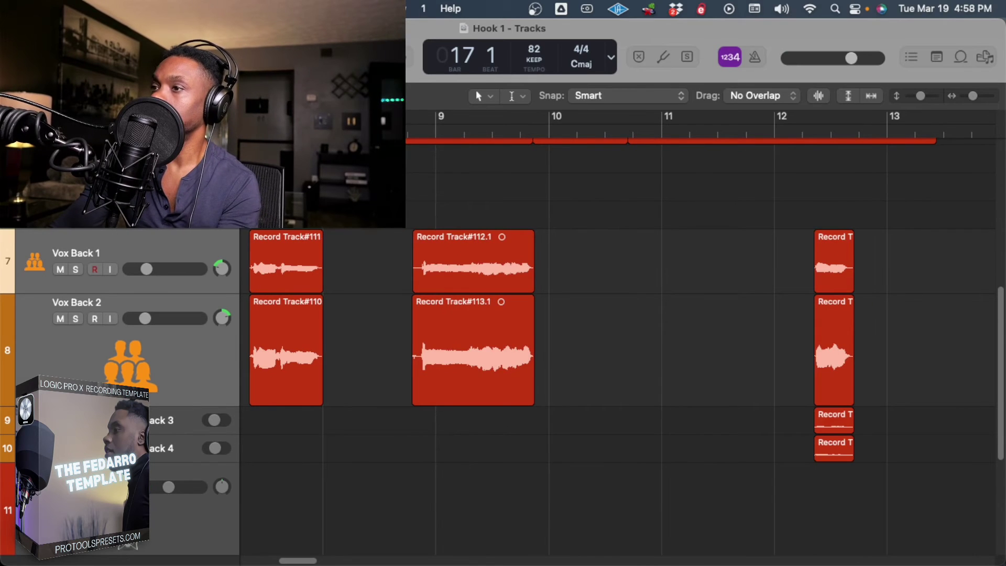
drag(973, 96, 971, 96)
scroll(618, 346, up, 8)
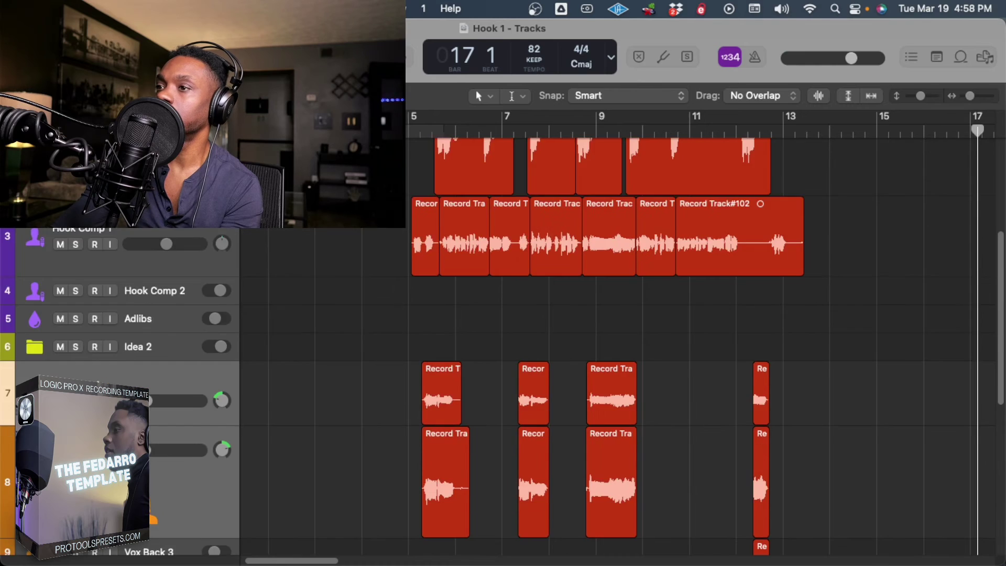
key(space)
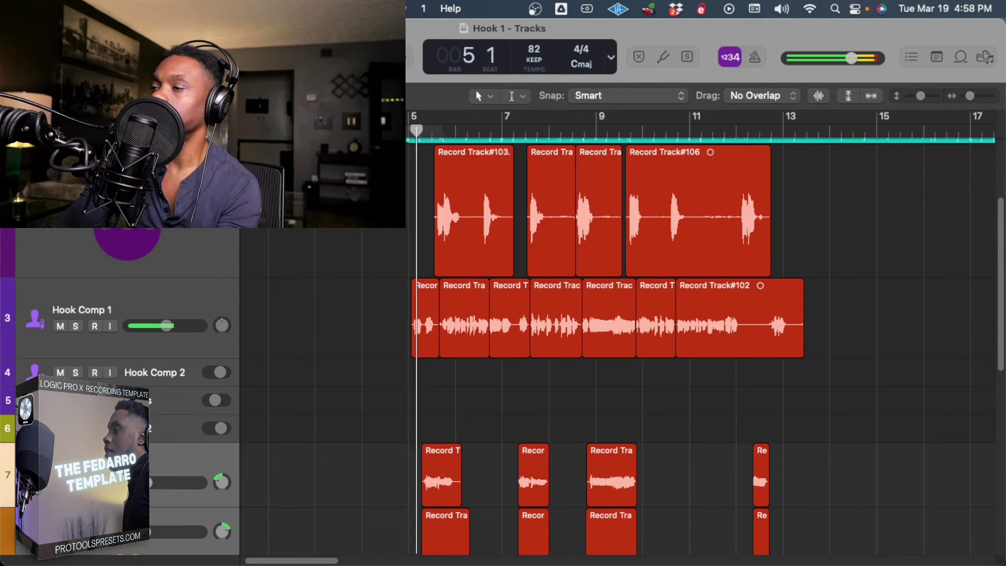
scroll(619, 346, down, 3)
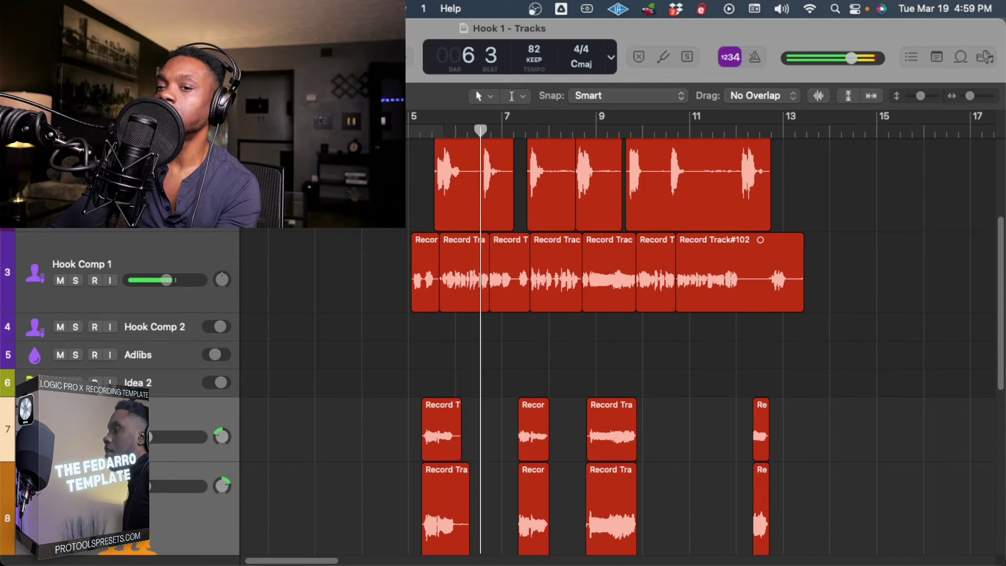
scroll(618, 346, down, 8)
scroll(618, 346, up, 5)
scroll(619, 346, down, 3)
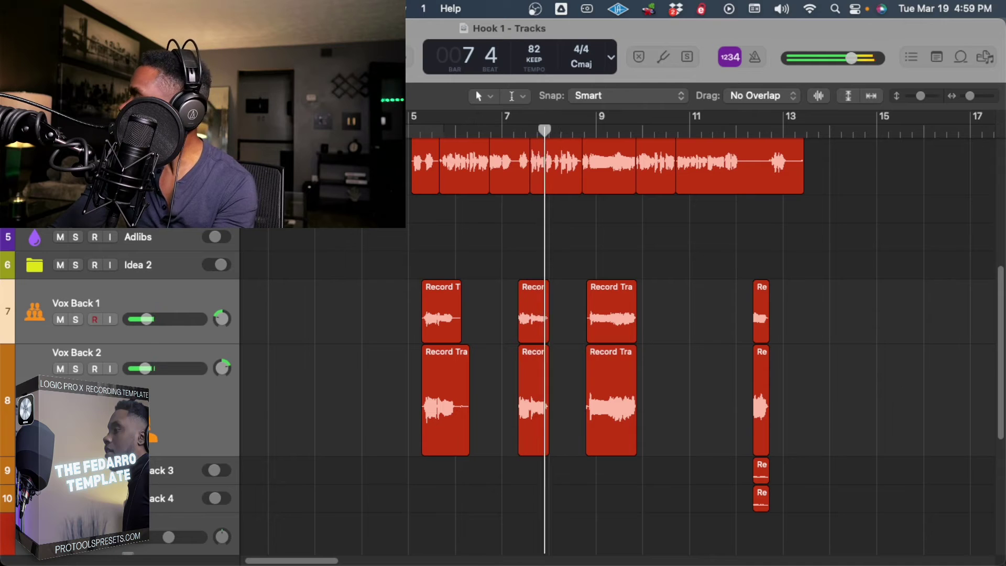
key(space)
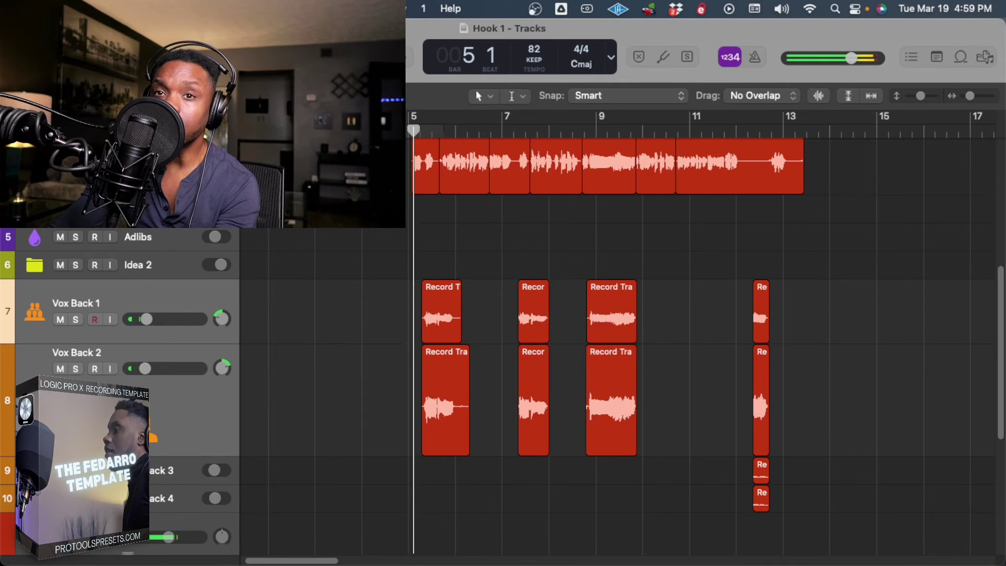
scroll(619, 346, down, 3)
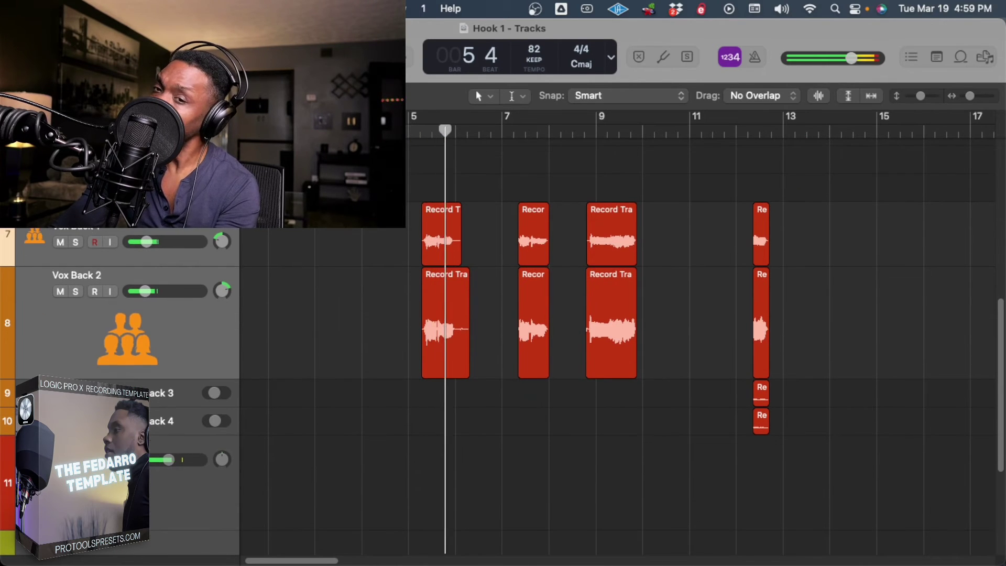
key(space)
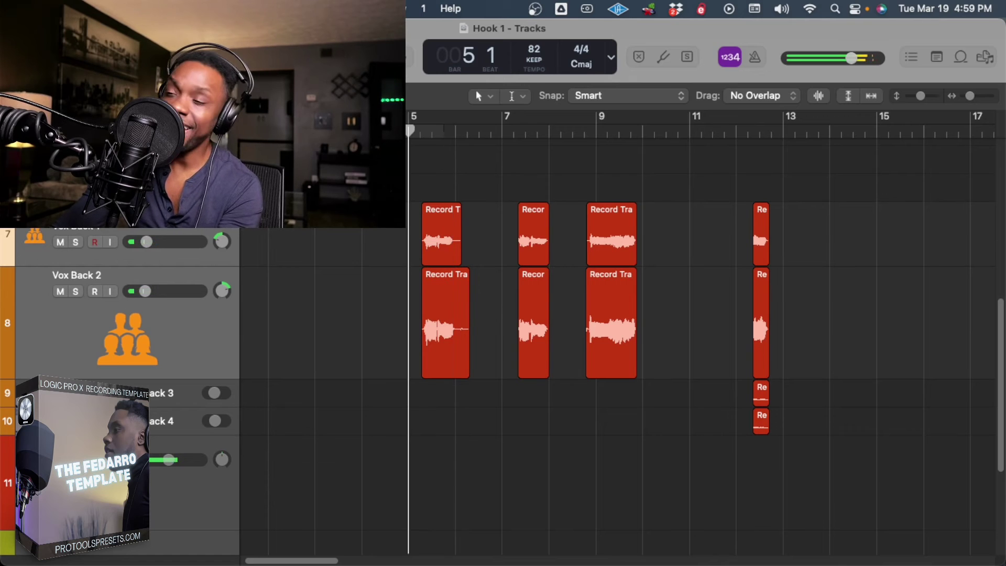
Record a backing take over bars 5 to 8 and try different placements for it on Vox Back 3
key(r)
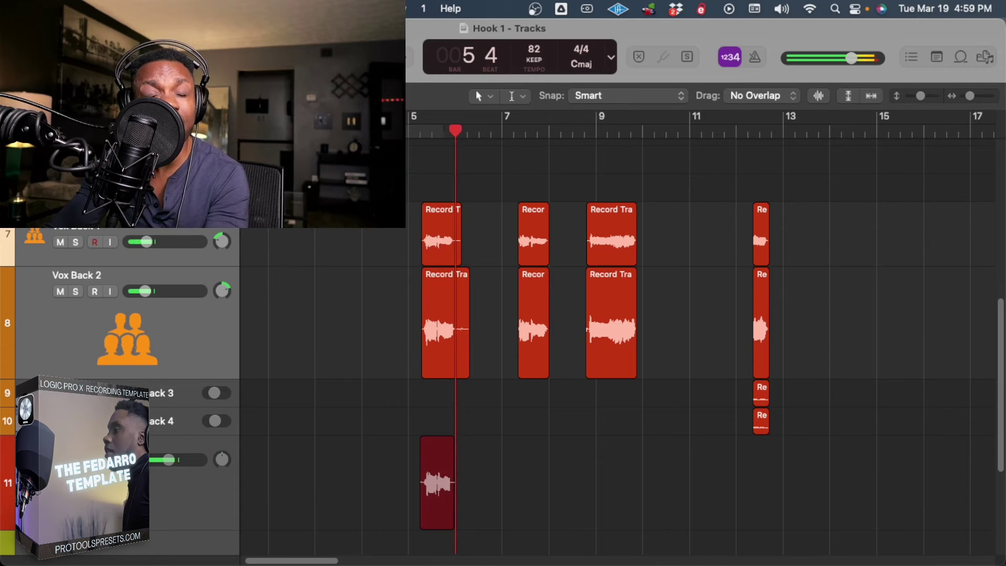
scroll(702, 341, down, 3)
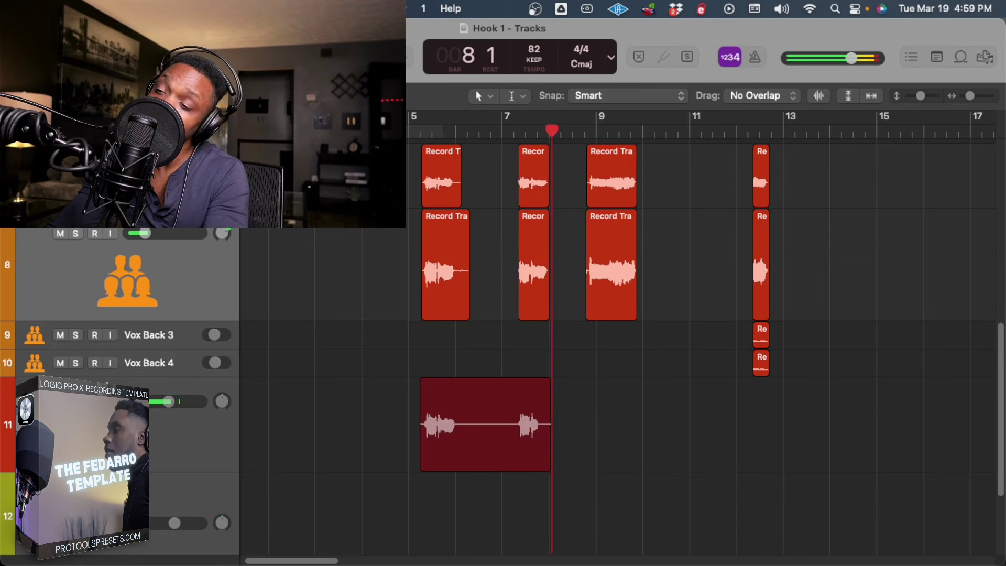
key(space)
drag(464, 419, 453, 337)
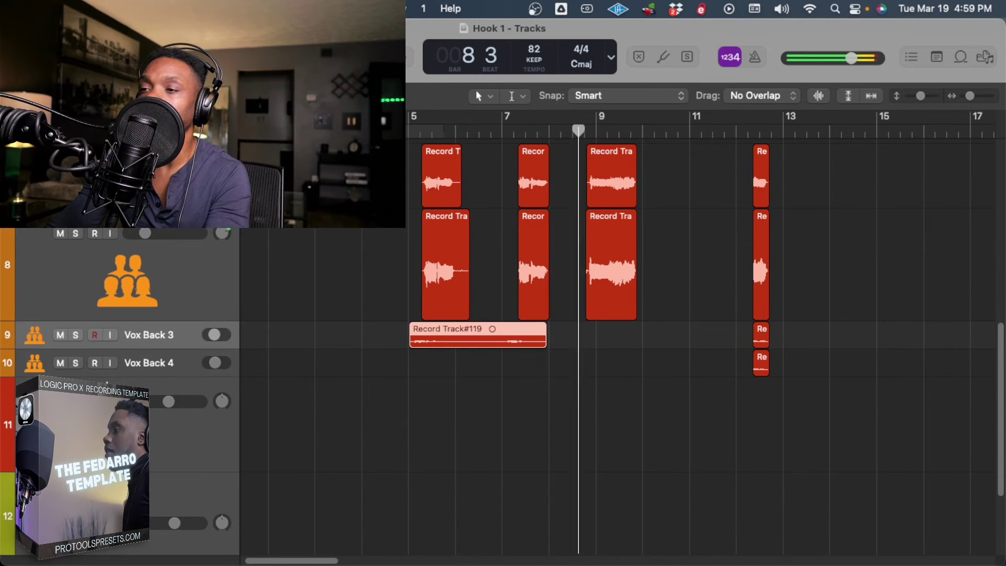
key(super+z)
drag(464, 419, 471, 337)
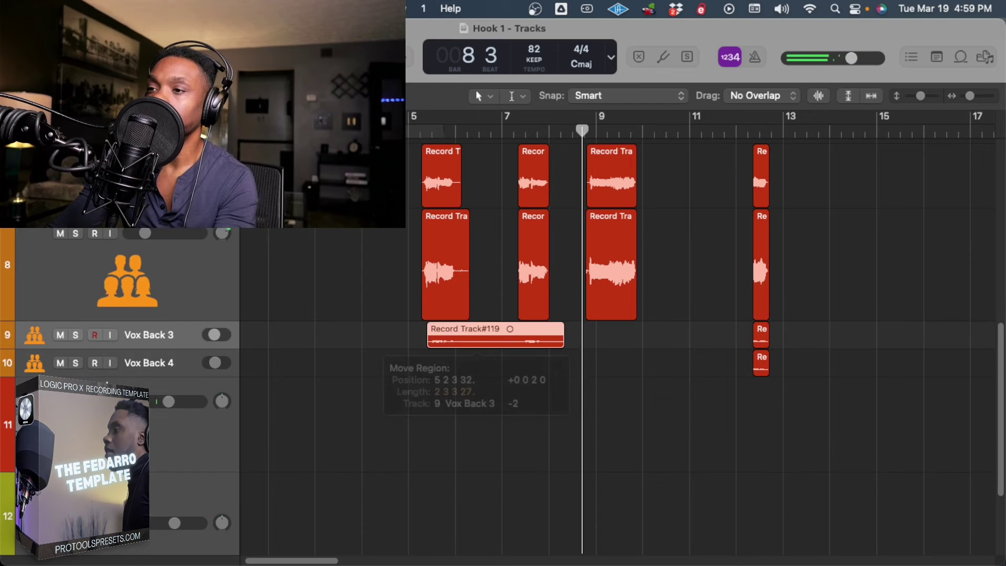
key(space)
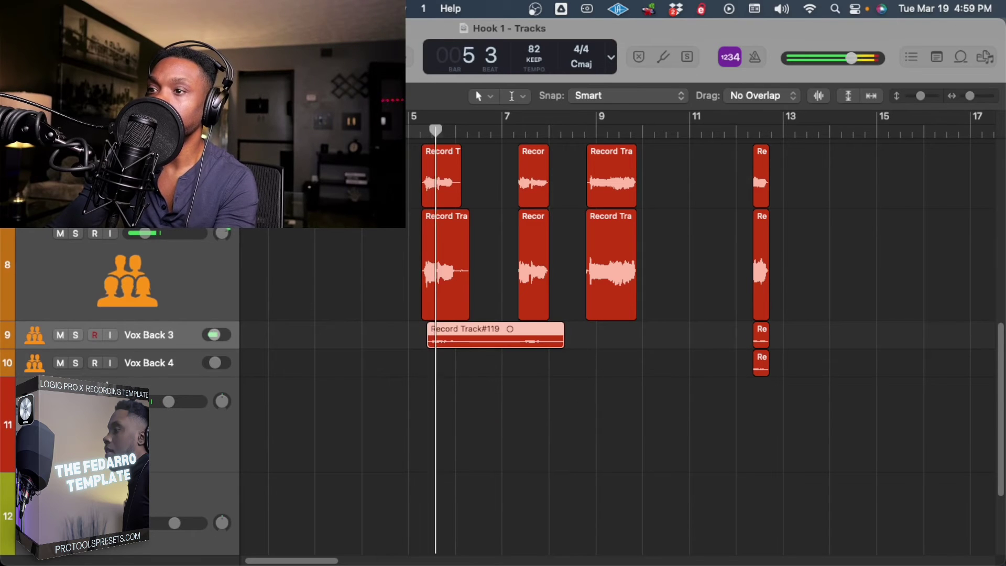
Try the new take on Vox Back 3 at its recorded position, play it back, and undo the move and recording
key(super+z)
drag(461, 425, 461, 337)
key(space)
key(space)
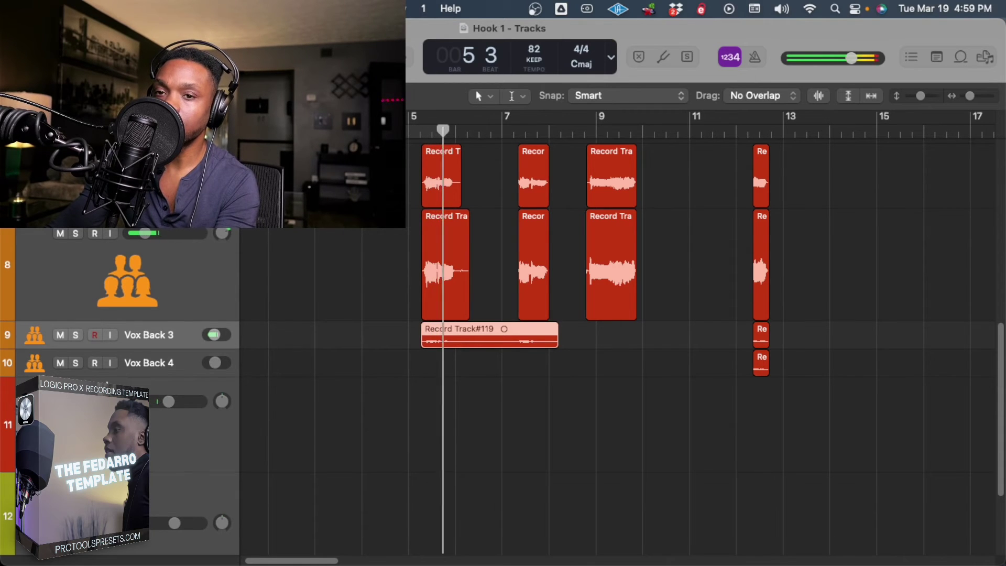
key(super+z)
key(super+z)
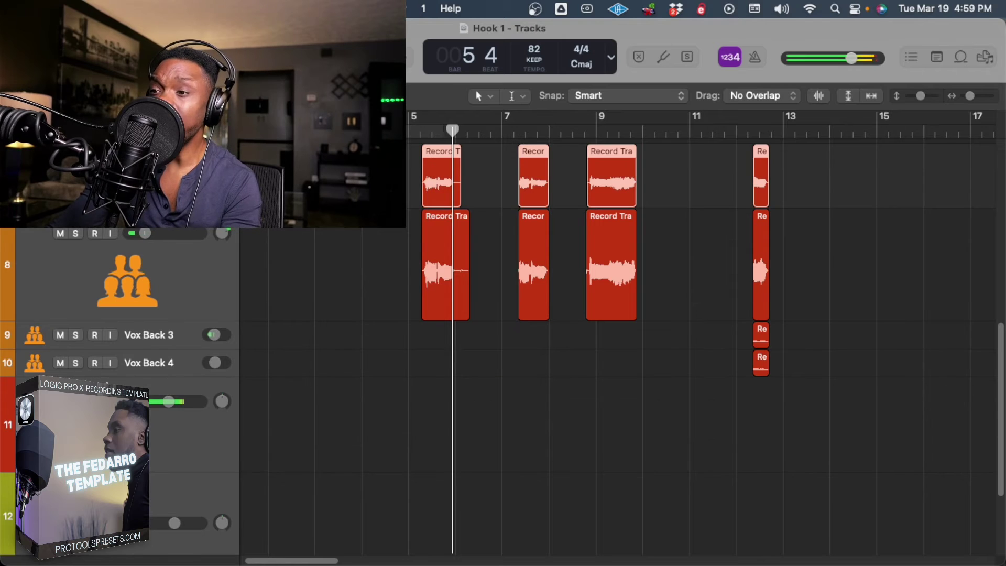
key(r)
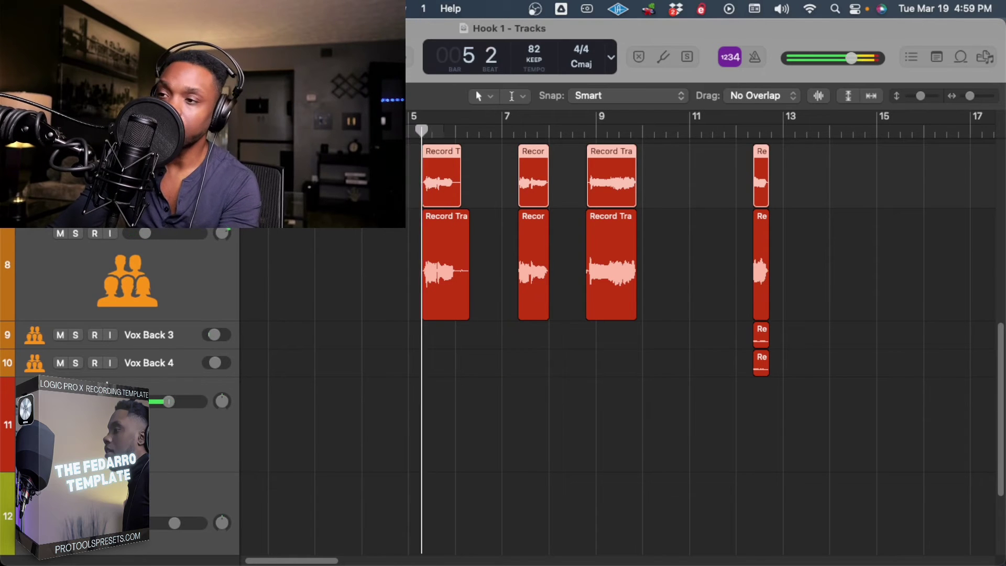
key(space)
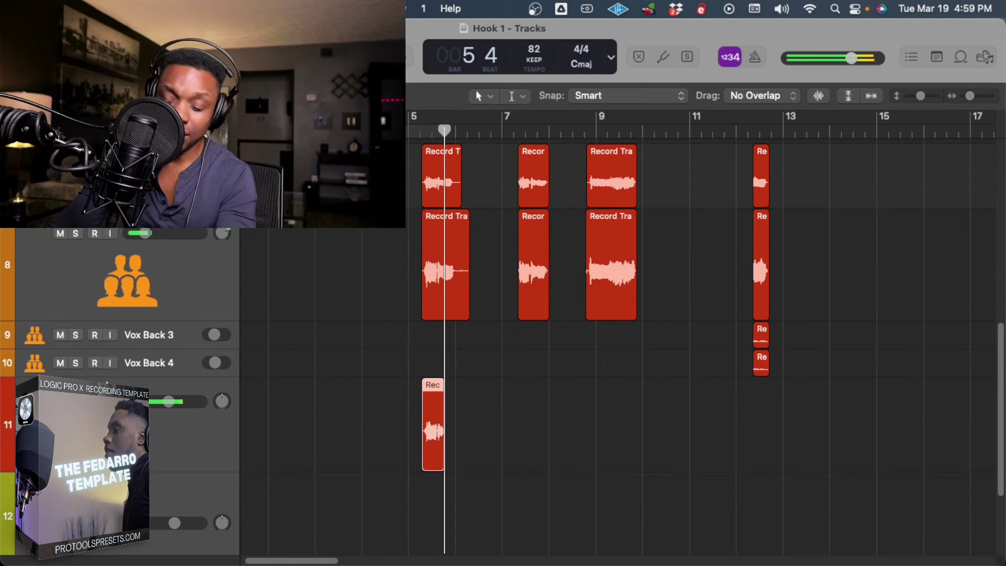
key(super+z)
Record a fresh backing take over bars 5 to 8 and move it up to Vox Back 4
key(r)
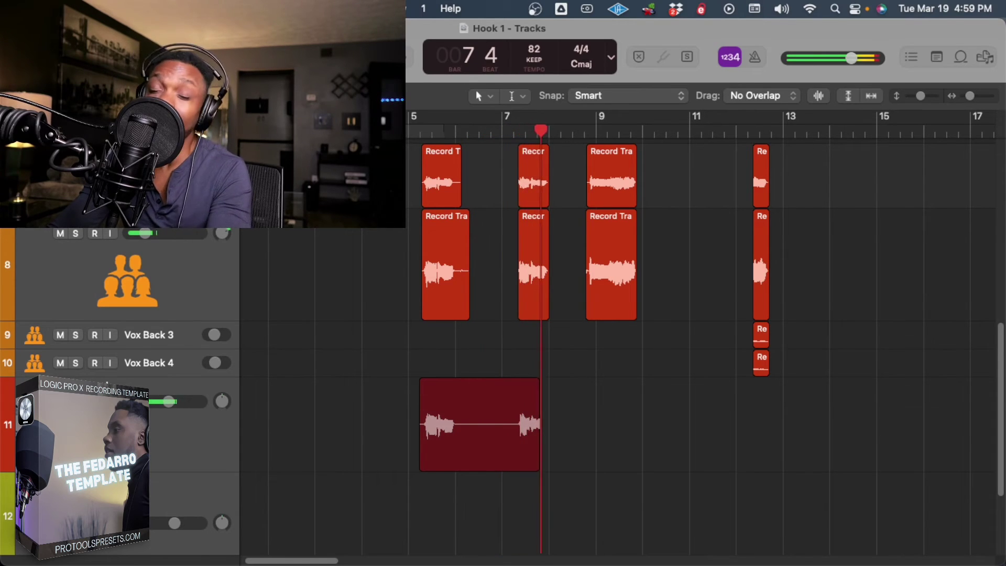
key(r)
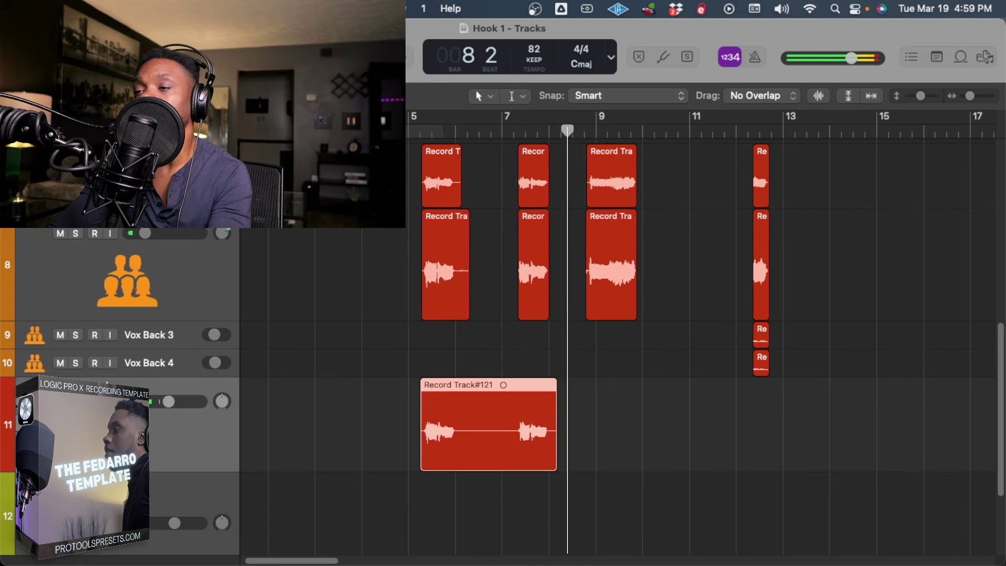
key(alt+Up)
key(space)
key(space)
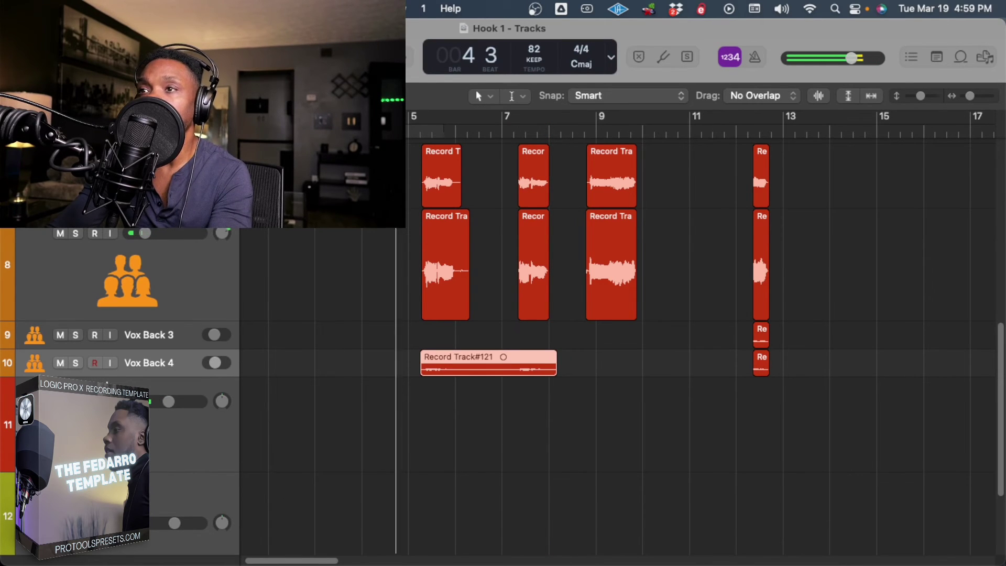
Record another backing take over bars 5 to 8 and move it to Vox Back 3, keeping its position in time
key(r)
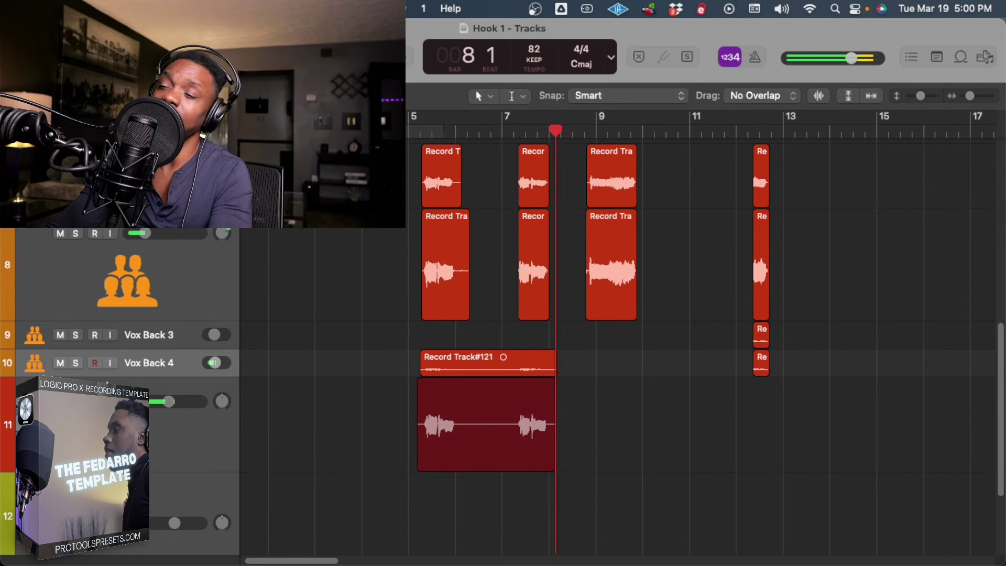
key(r)
drag(444, 403, 446, 341)
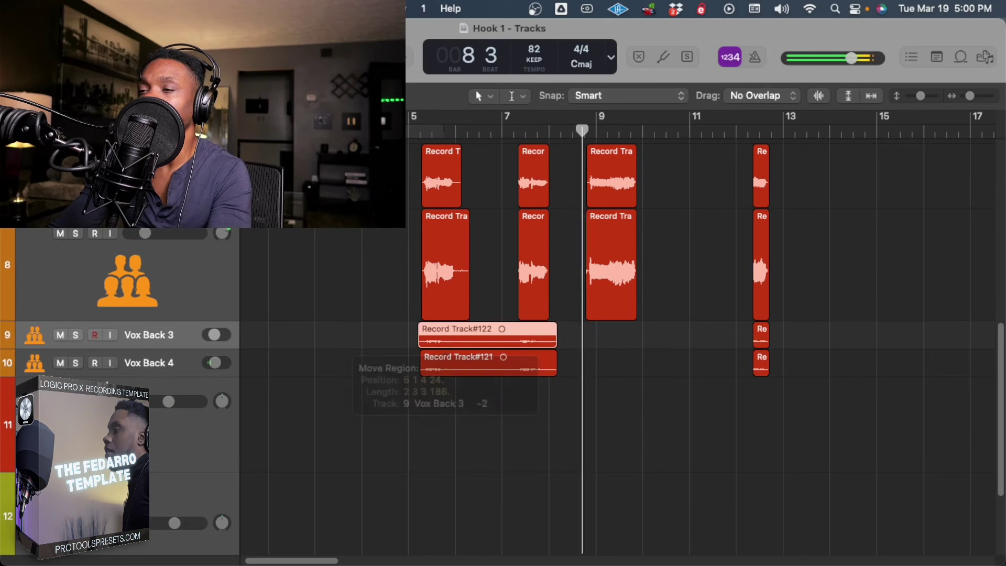
During playback, lower the mixer levels of Vox Back 2 to -17.2 dB, Vox Back 3 to -17.4 dB and Vox Back 4 to -16.8 dB
key(x)
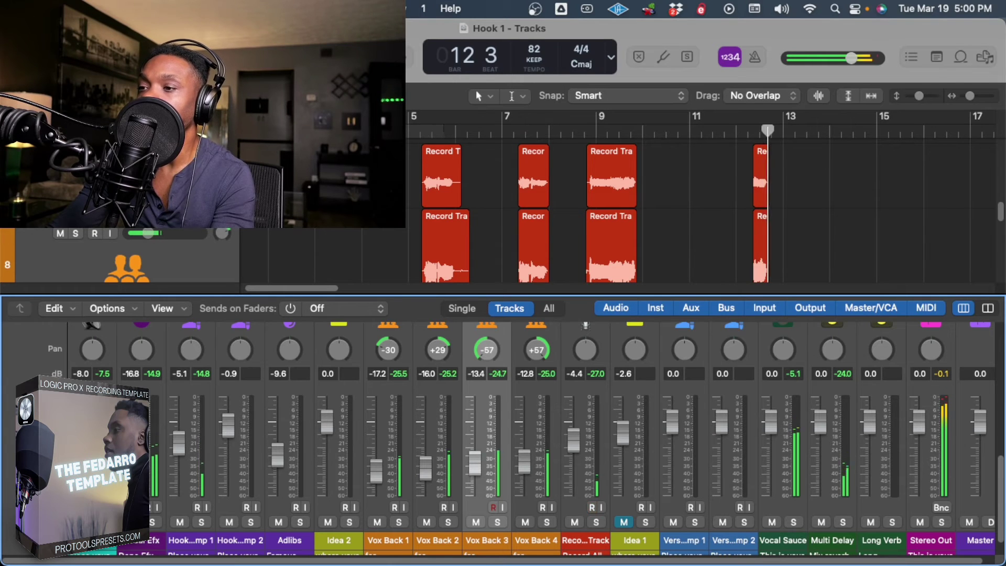
drag(475, 465, 474, 466)
click(525, 462)
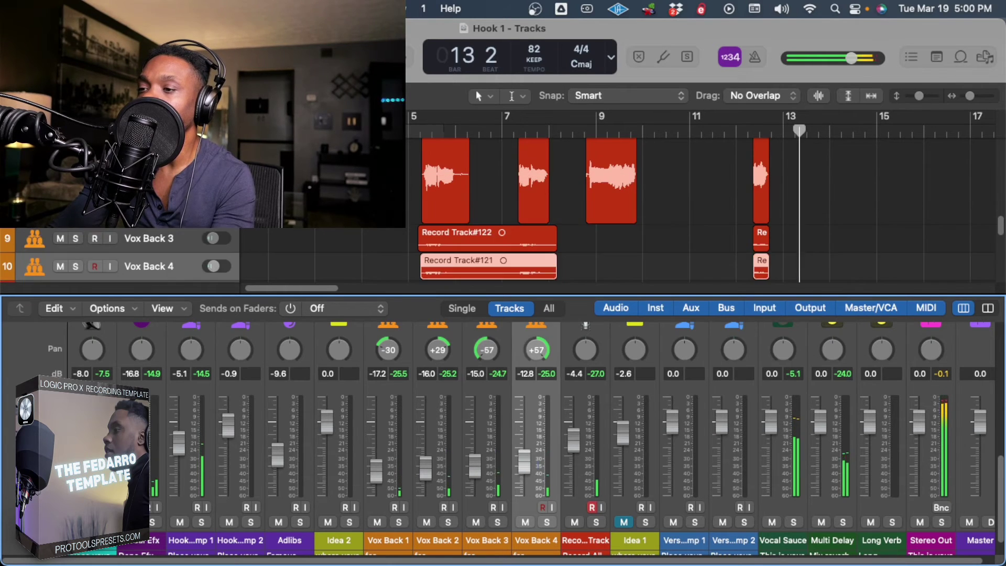
click(410, 131)
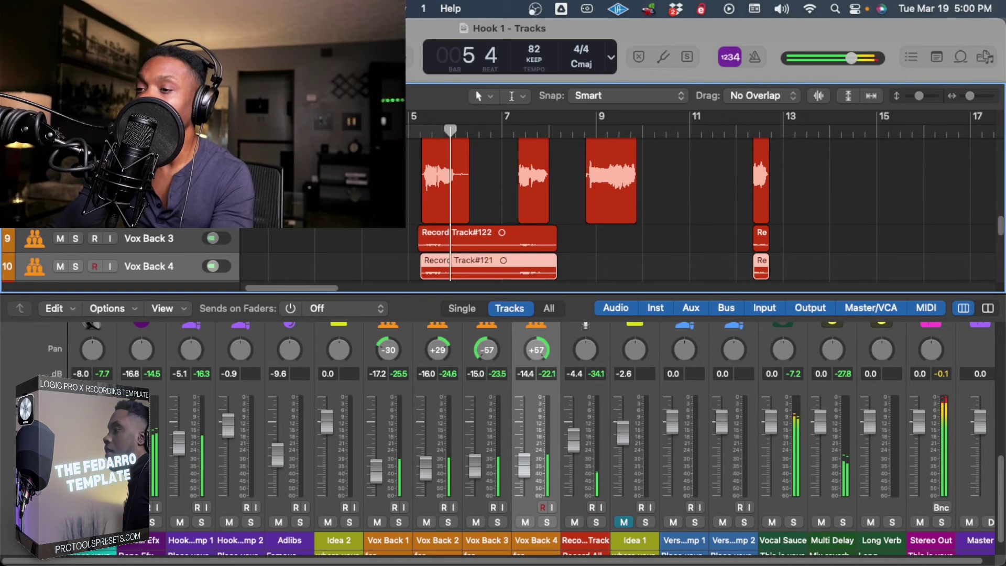
drag(475, 466, 475, 469)
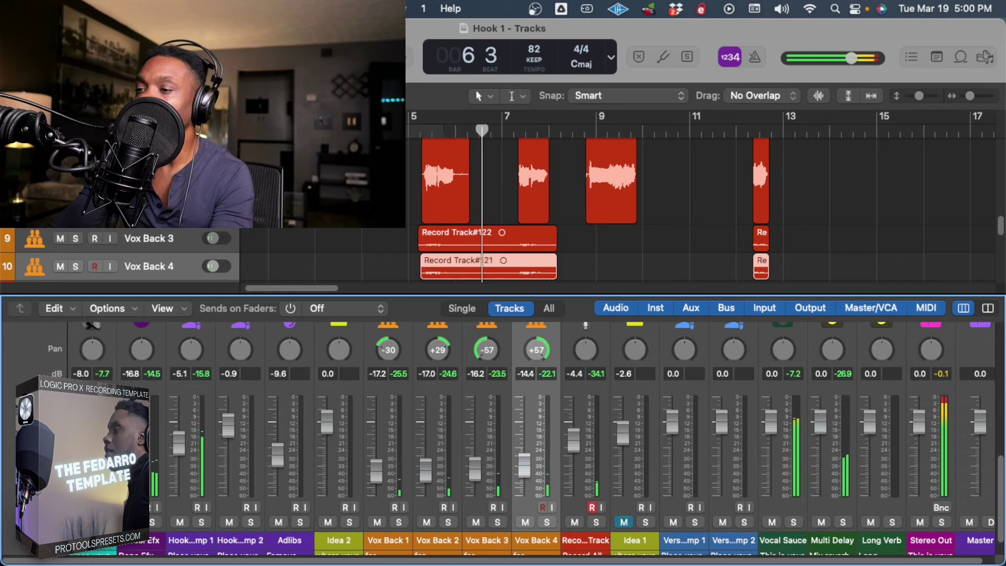
click(475, 469)
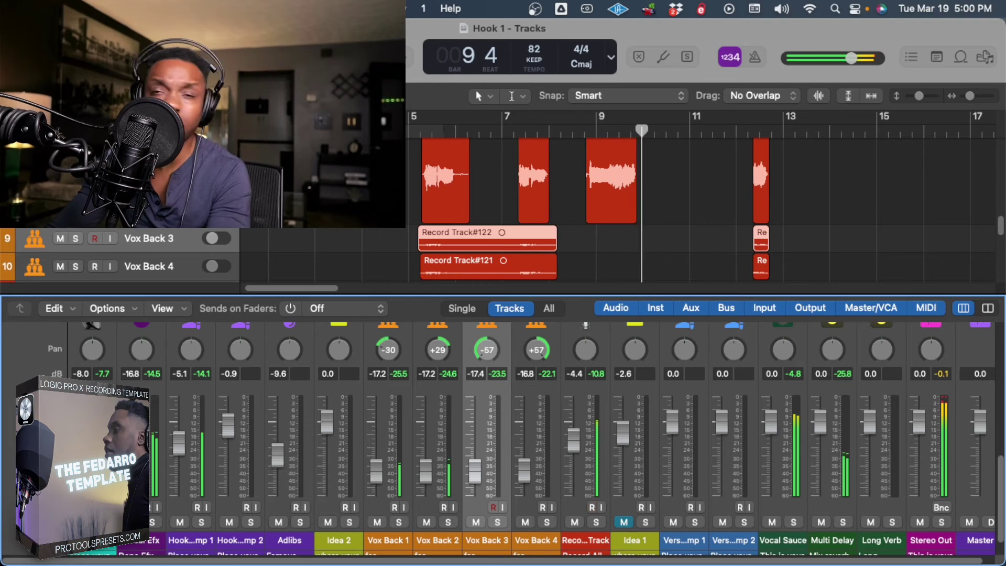
Play the hook from just before bar 9 and review the lead, effect and backing regions across the tracks
scroll(531, 440, up, 1)
click(584, 131)
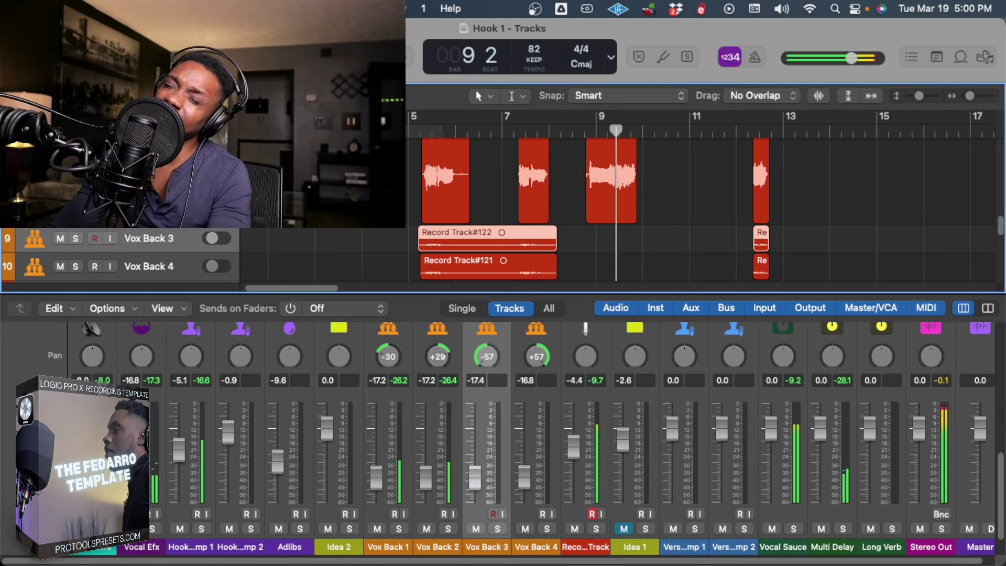
scroll(587, 209, up, 5)
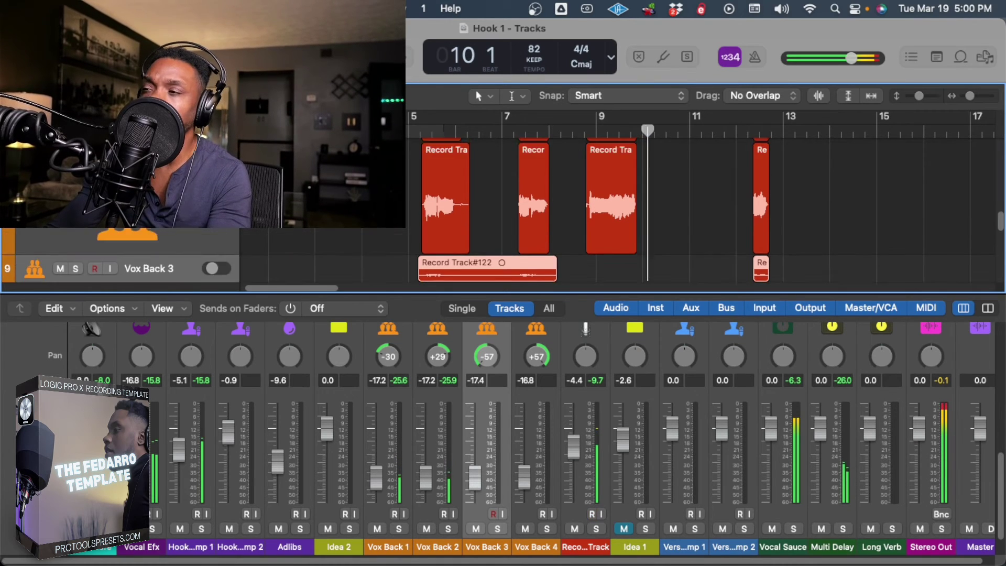
scroll(587, 210, down, 5)
scroll(608, 346, up, 9)
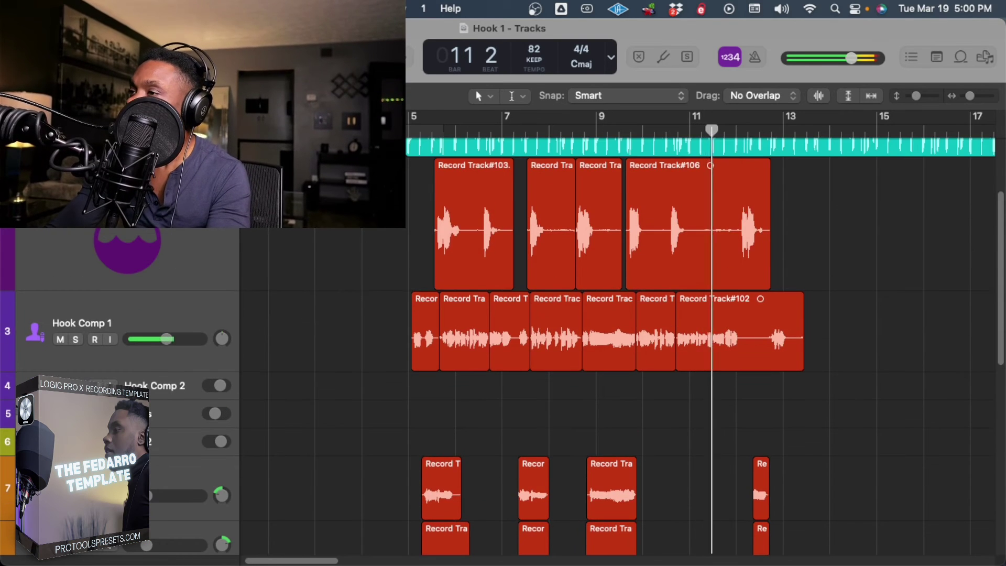
scroll(608, 346, down, 5)
scroll(608, 346, down, 1)
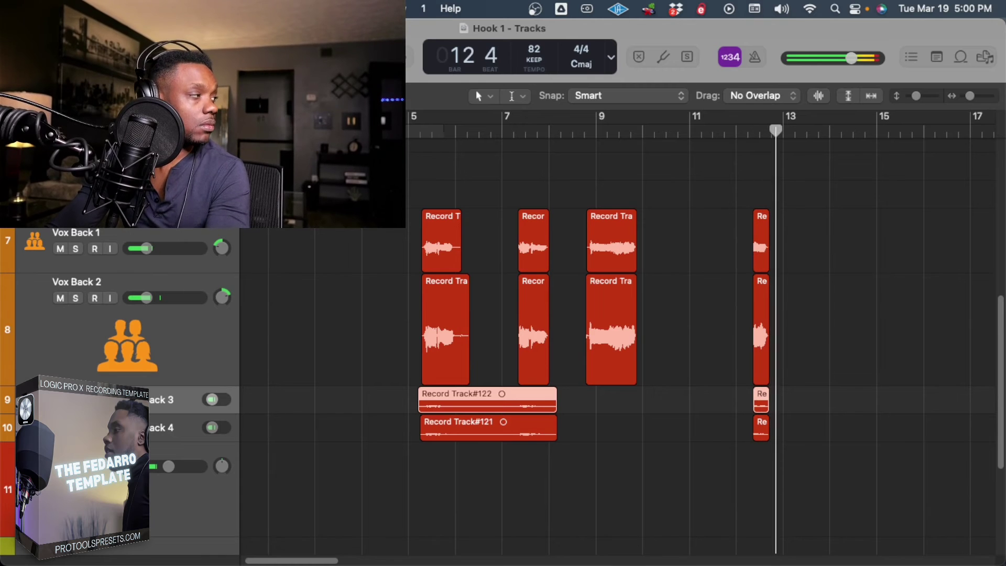
scroll(608, 346, up, 5)
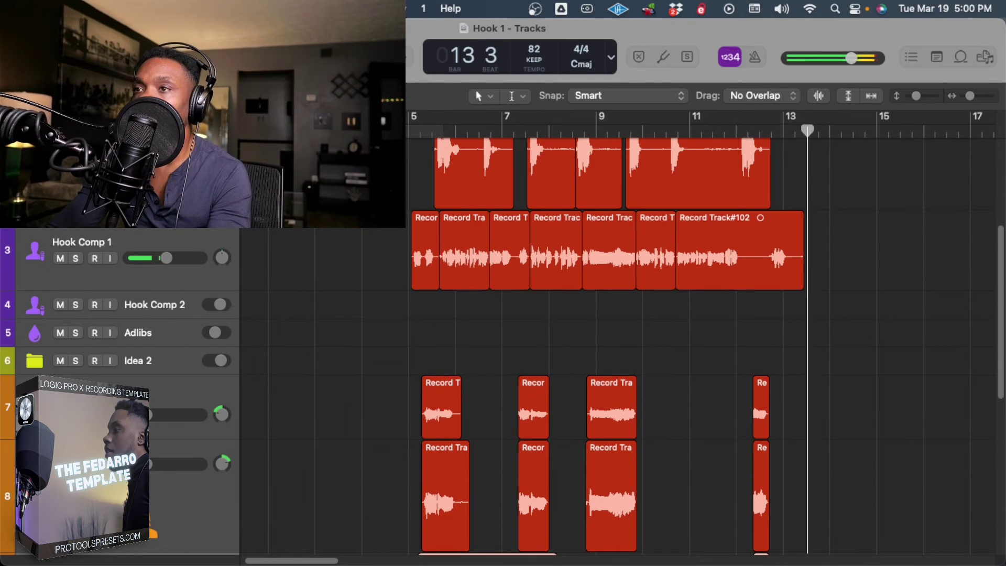
On the Stereo Out channel, raise The God Particle's amount to 113% and fine-tune its input gain
scroll(608, 346, down, 8)
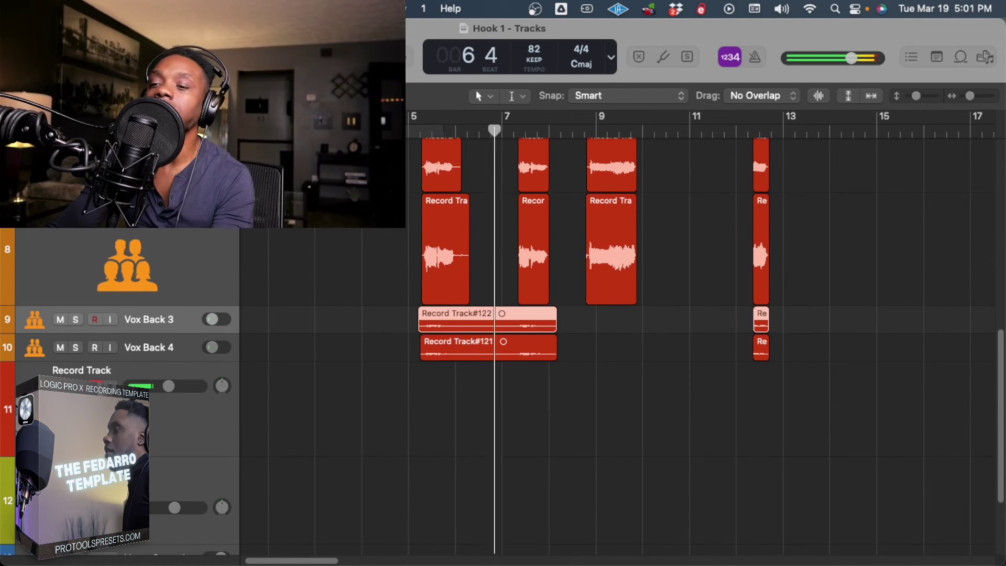
key(x)
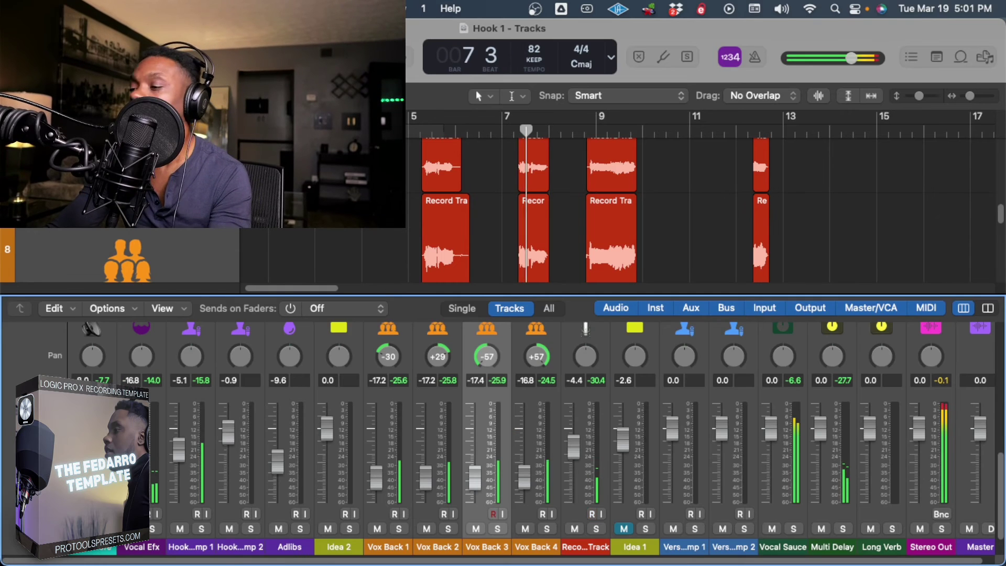
scroll(530, 440, right, 2)
scroll(503, 441, up, 8)
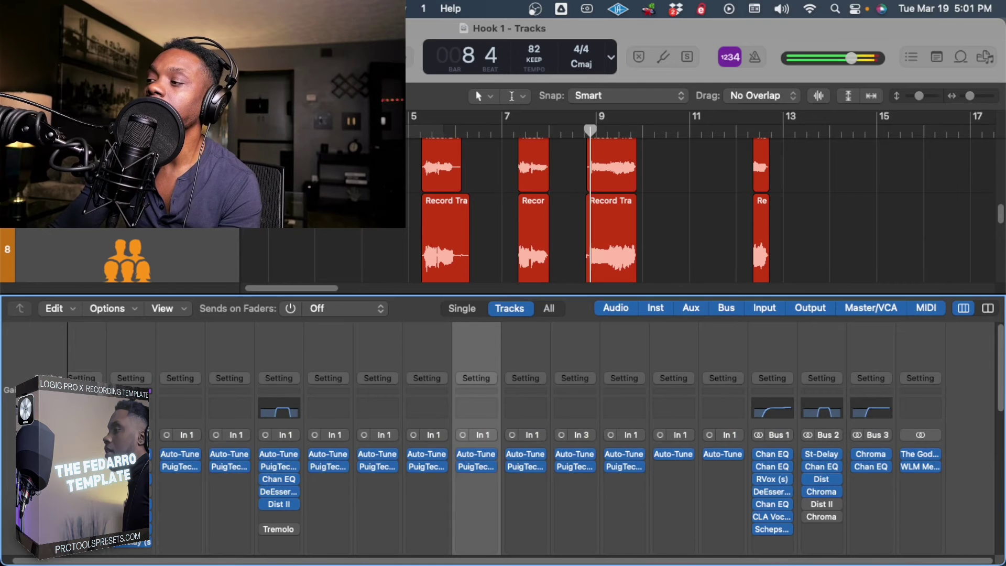
click(920, 467)
click(922, 454)
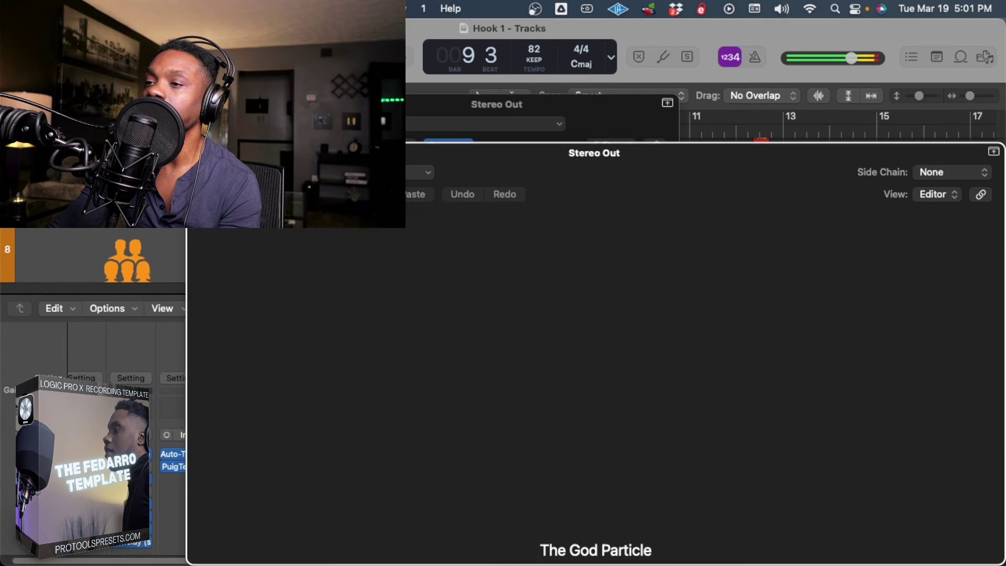
drag(229, 497, 229, 492)
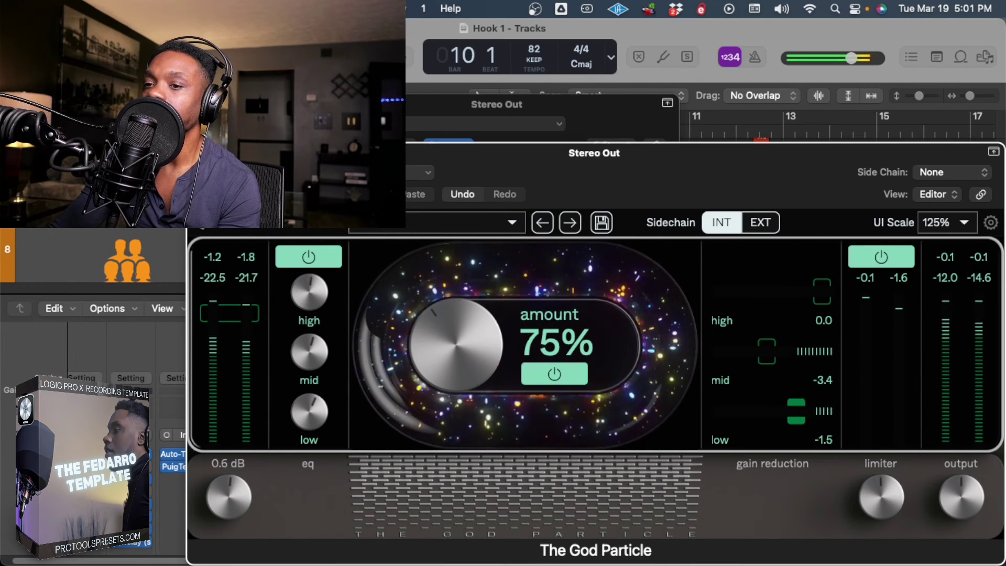
drag(456, 345, 456, 309)
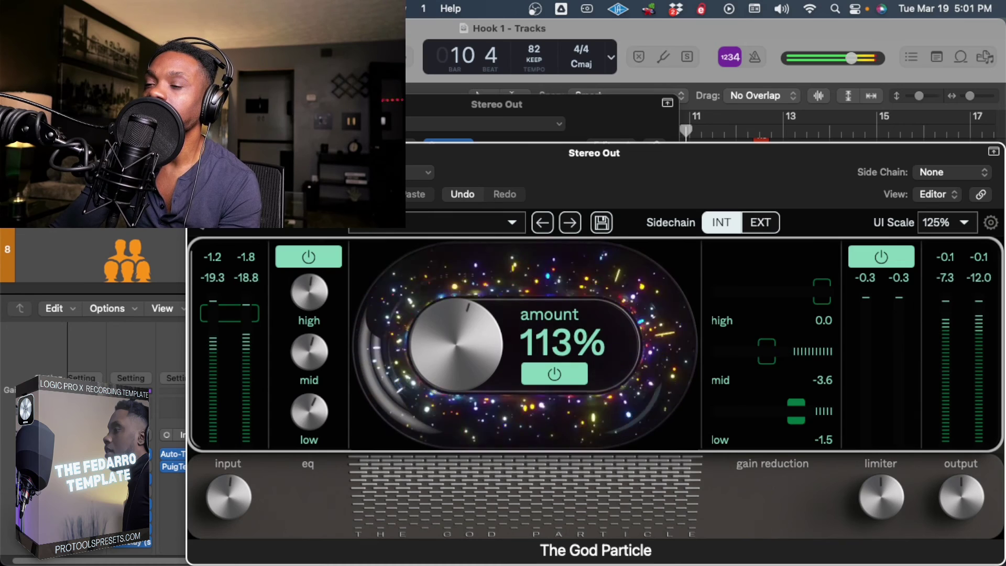
drag(229, 497, 229, 499)
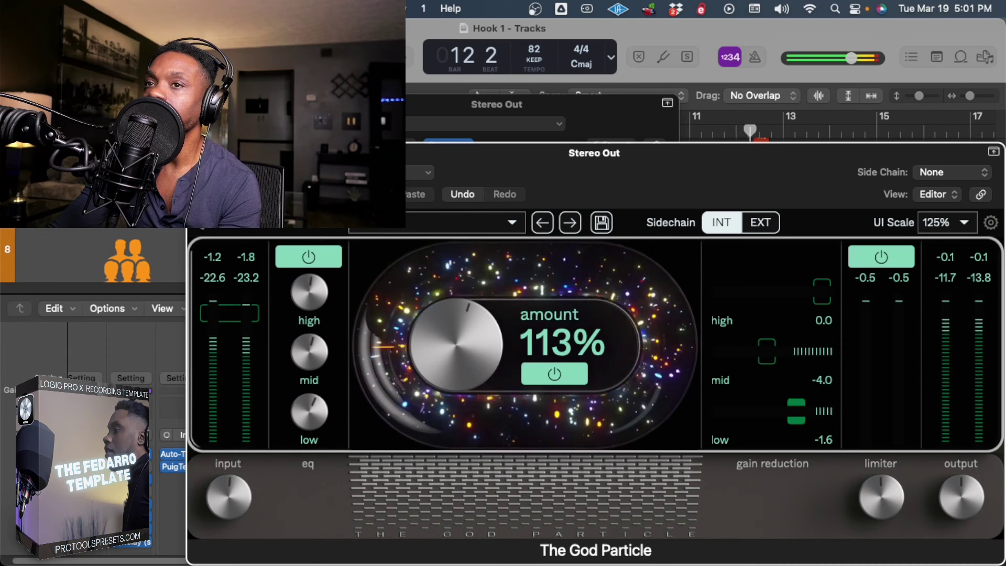
key(super+w)
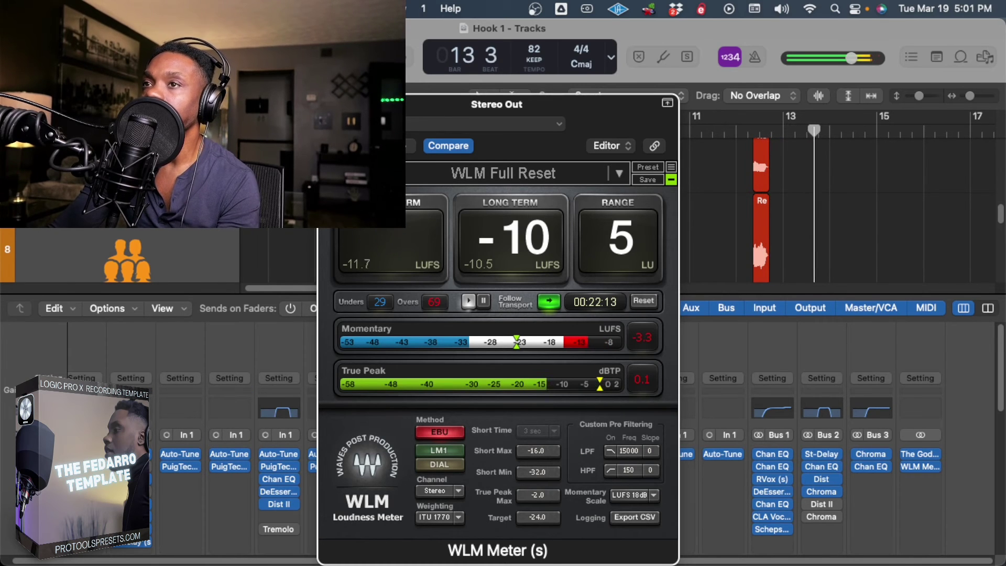
key(super+w)
Play the hook from bar 5 and check the levels and gain reduction in The God Particle on Stereo Out
scroll(388, 183, up, 8)
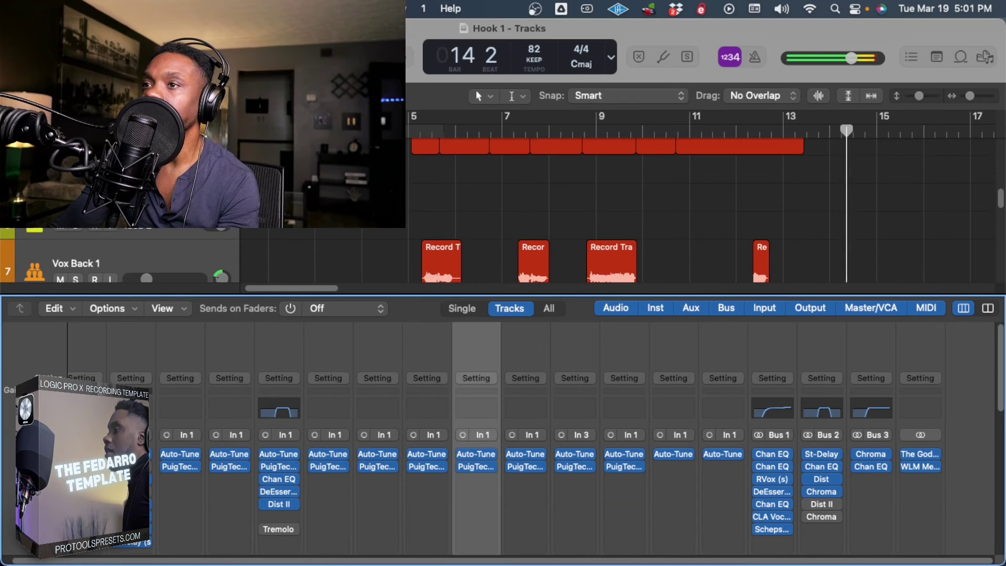
click(396, 131)
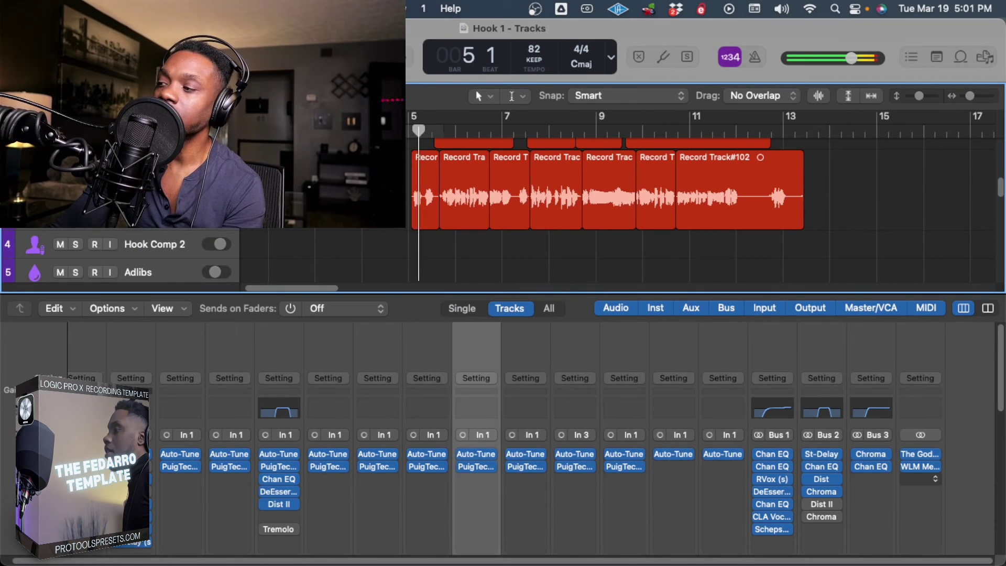
click(920, 455)
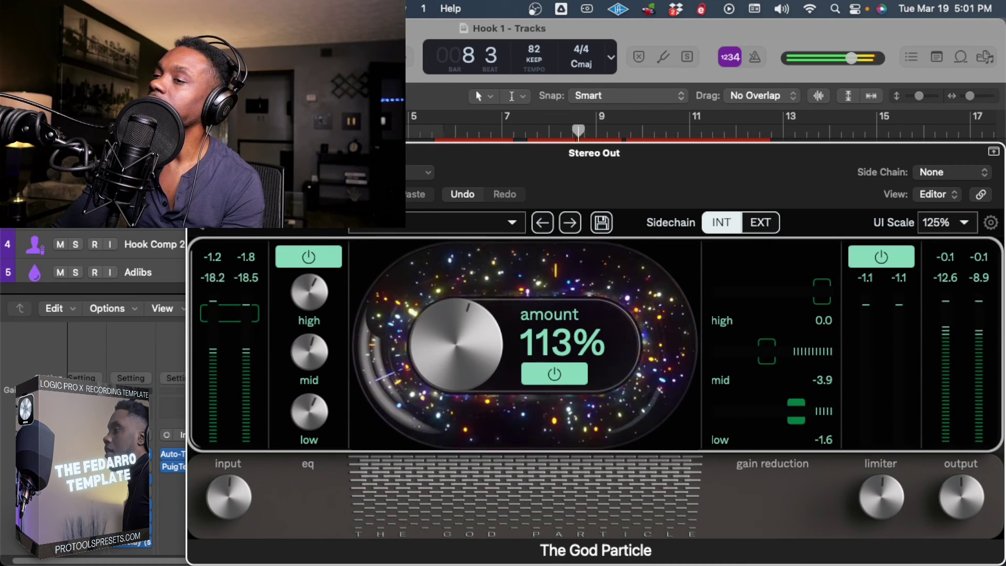
key(super+w)
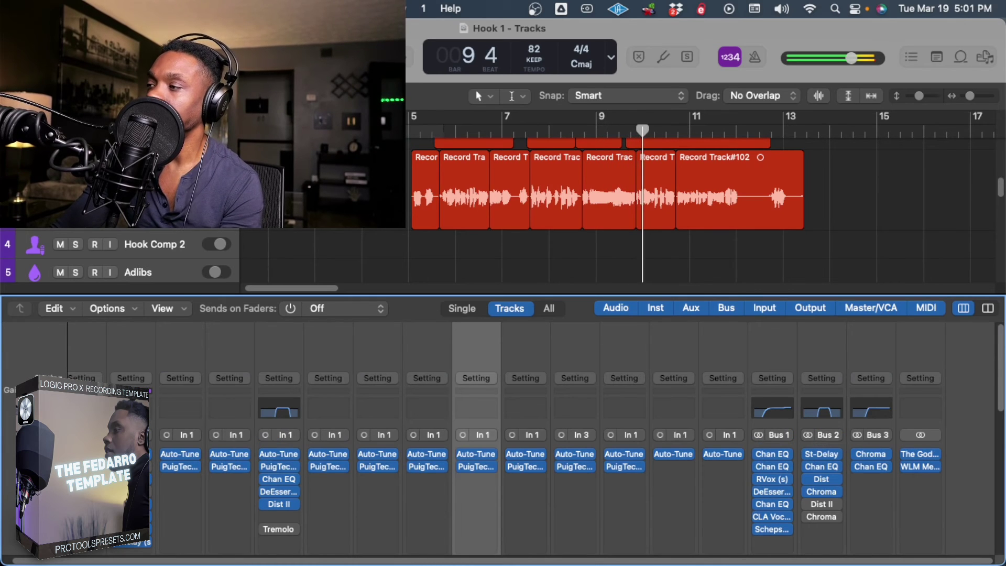
key(x)
scroll(618, 346, up, 5)
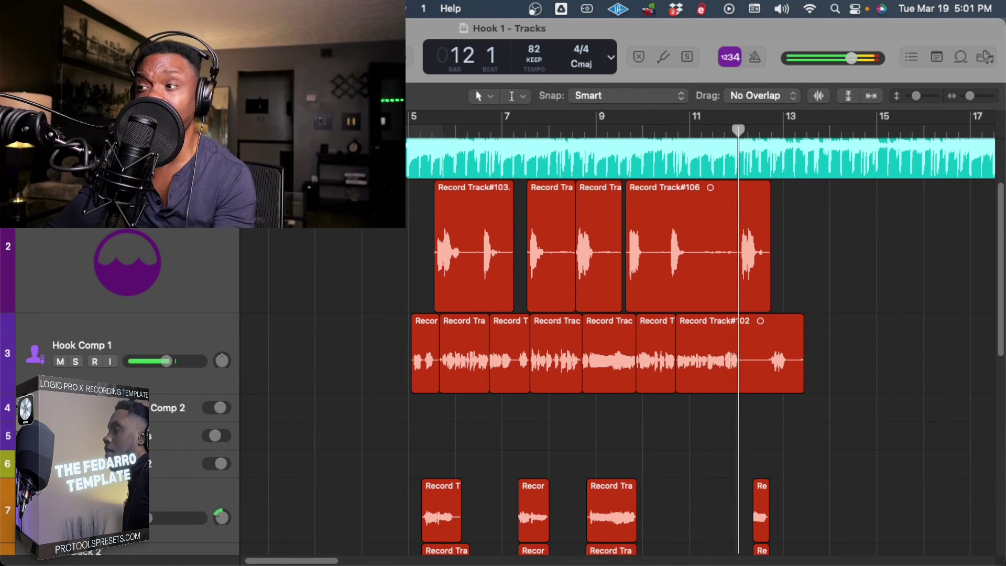
Try to start another recording pass near bar 12 of the hook
key(comma)
key(comma)
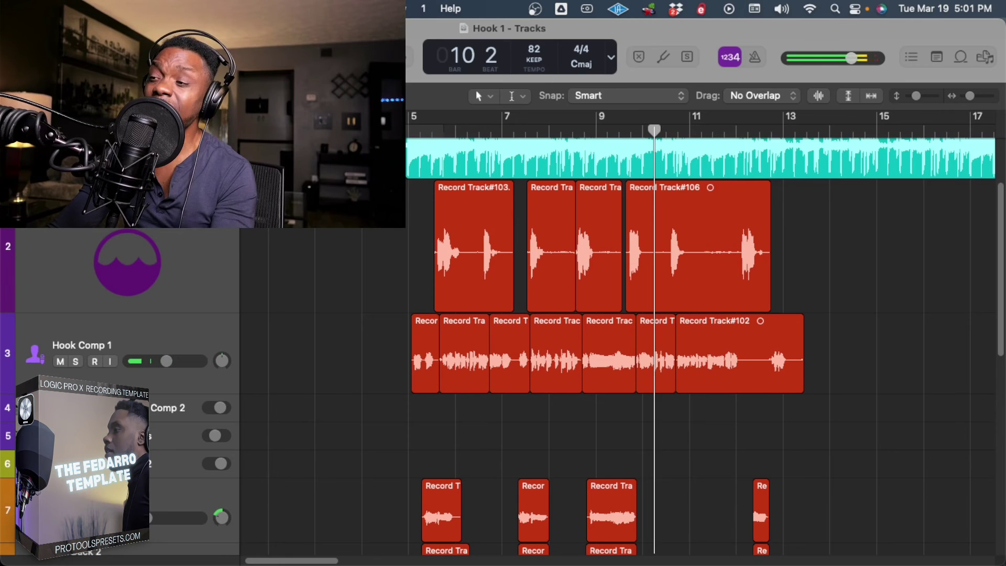
scroll(703, 346, down, 5)
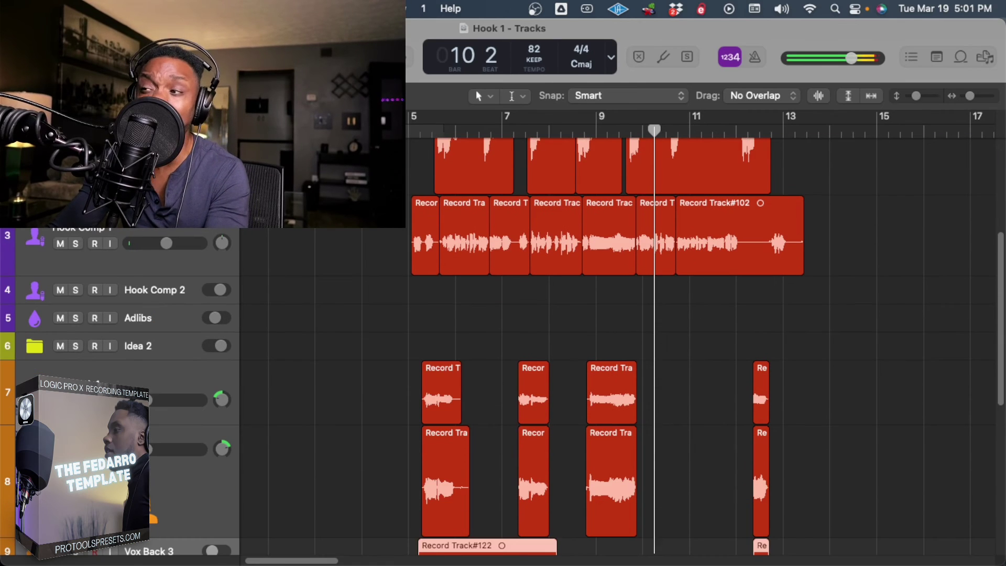
scroll(703, 341, down, 2)
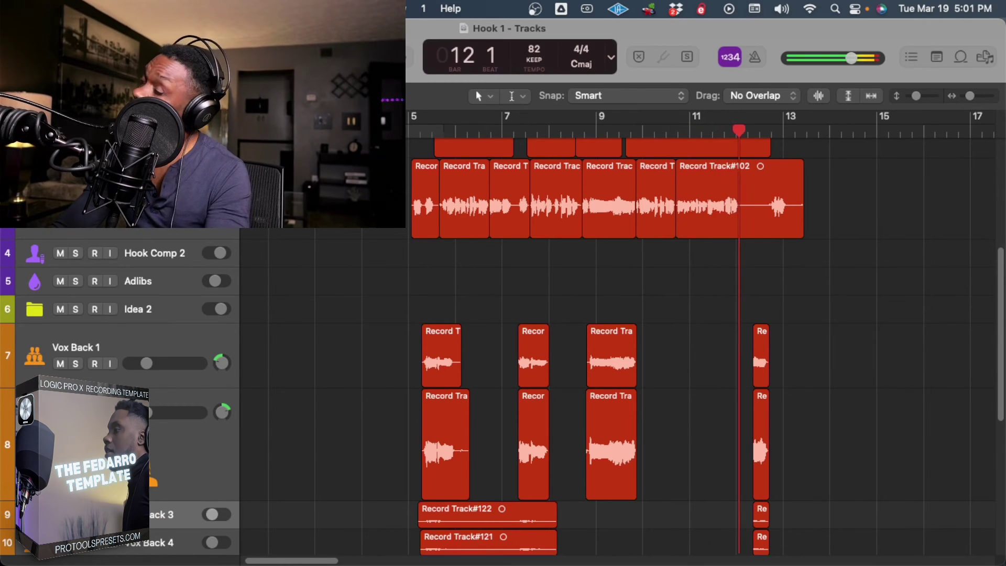
click(133, 515)
scroll(608, 346, down, 5)
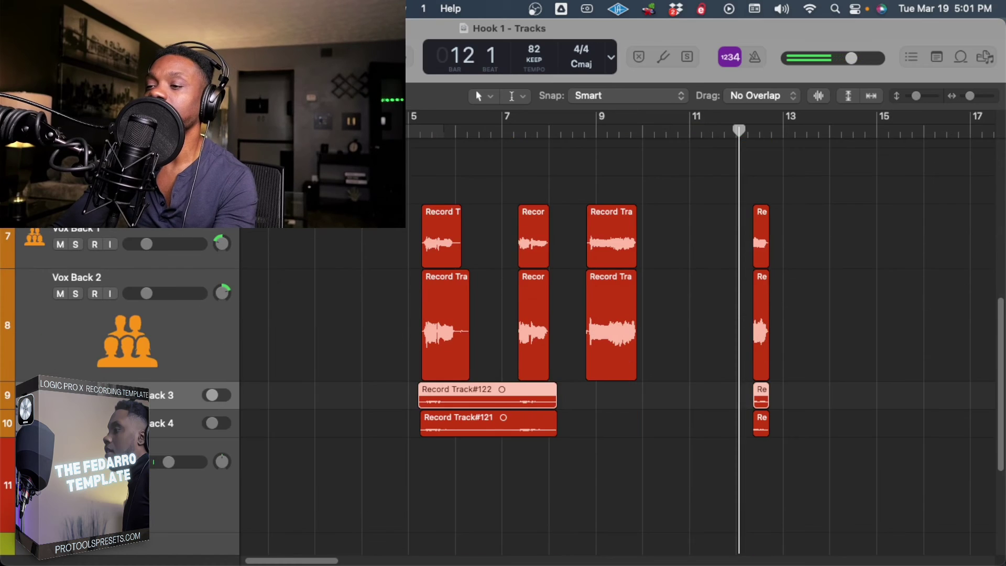
Play the hook from bar 5 and shrink the height of the Hook Comp 1 track
key(space)
scroll(608, 346, up, 3)
click(399, 131)
scroll(608, 346, up, 3)
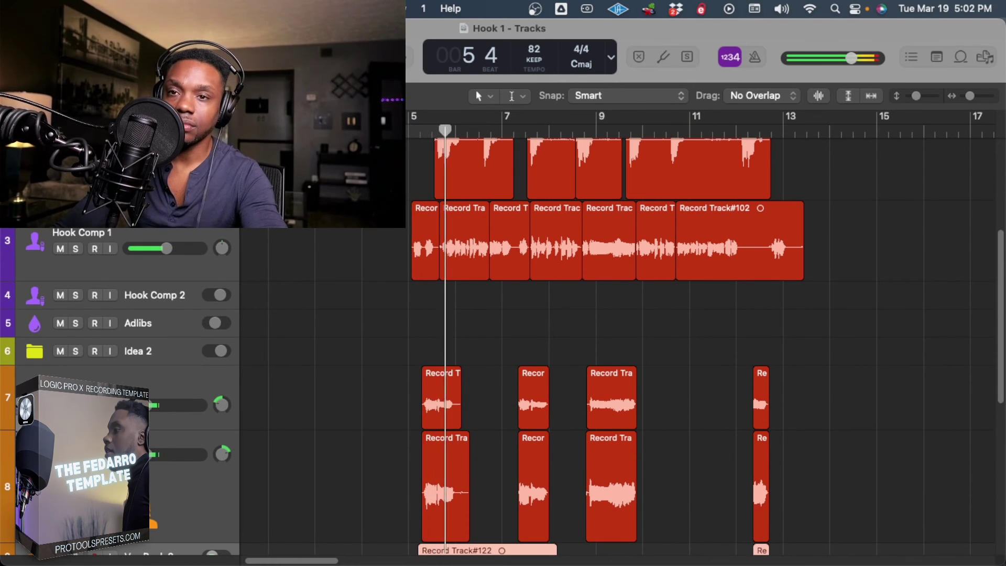
drag(103, 281, 145, 204)
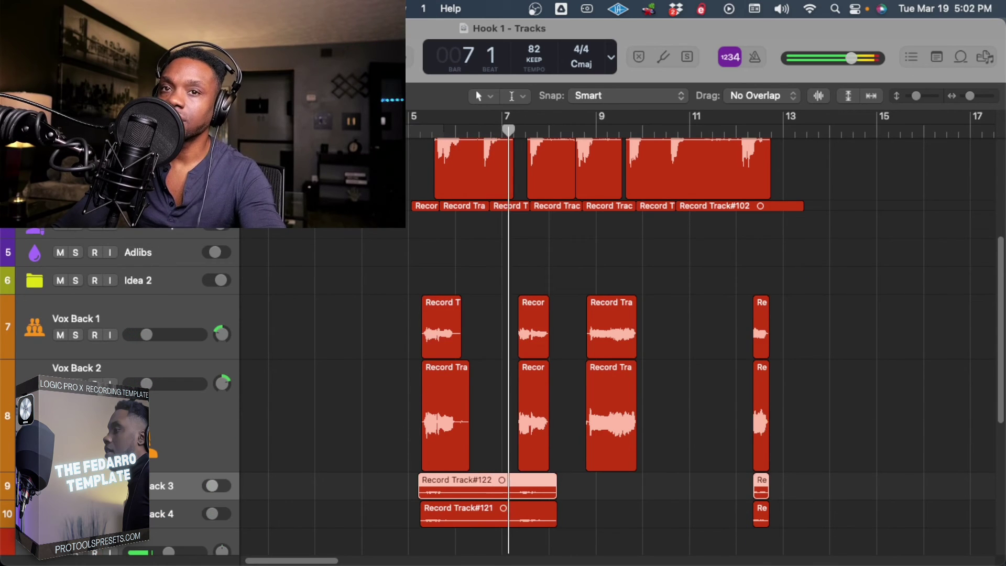
key(super+a)
click(325, 210)
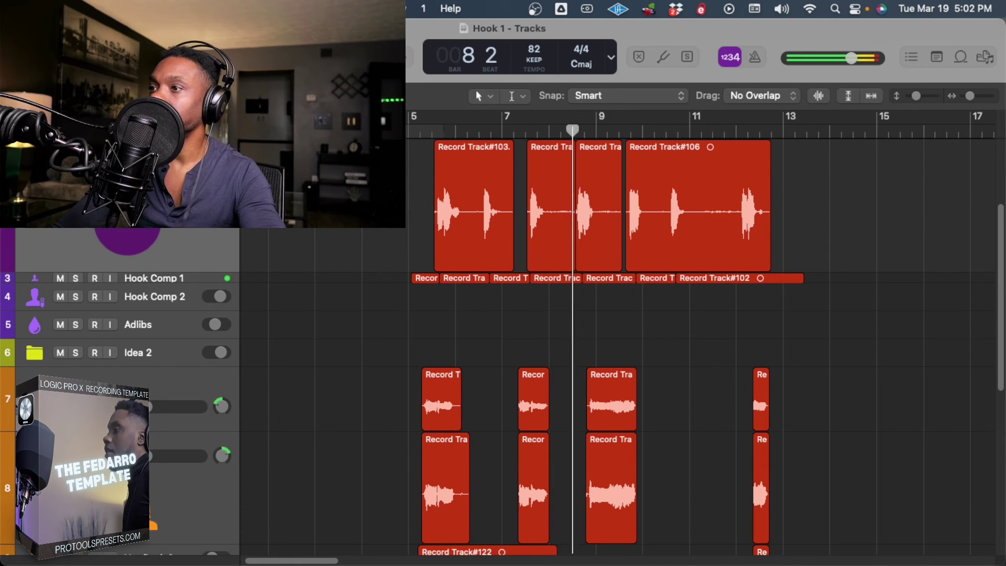
Keep snapping on and change the grid snap setting to Bar
scroll(703, 341, down, 3)
scroll(703, 341, down, 3)
scroll(702, 340, up, 6)
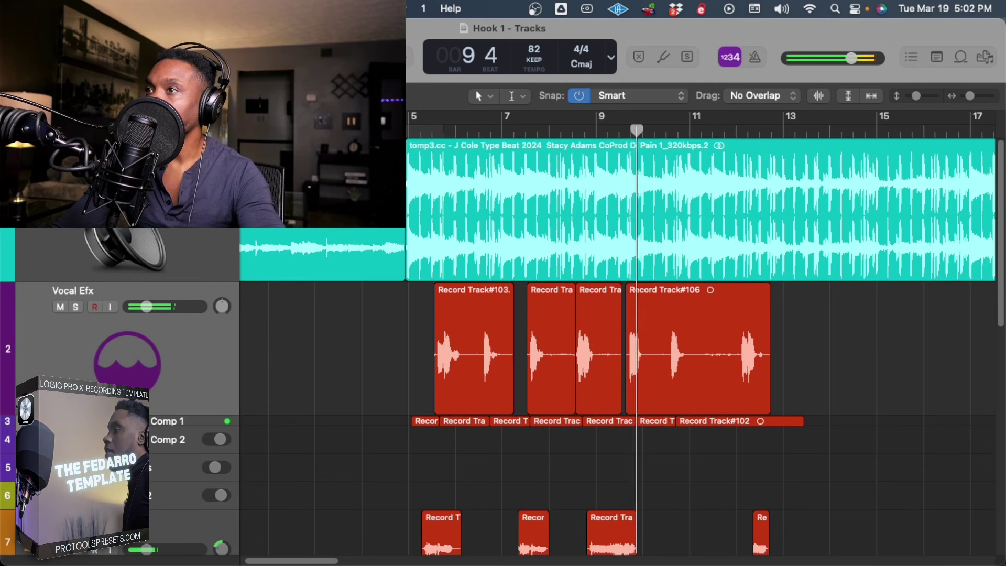
click(579, 96)
click(579, 96)
click(630, 96)
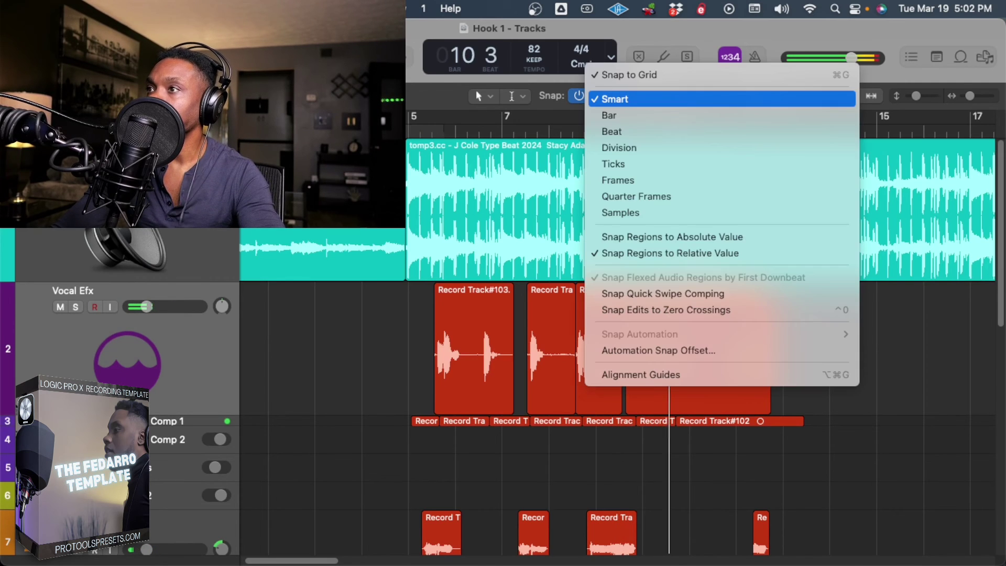
click(611, 114)
Try a copy of all the hook vocal regions at bar 28, then undo the copy
scroll(703, 341, down, 2)
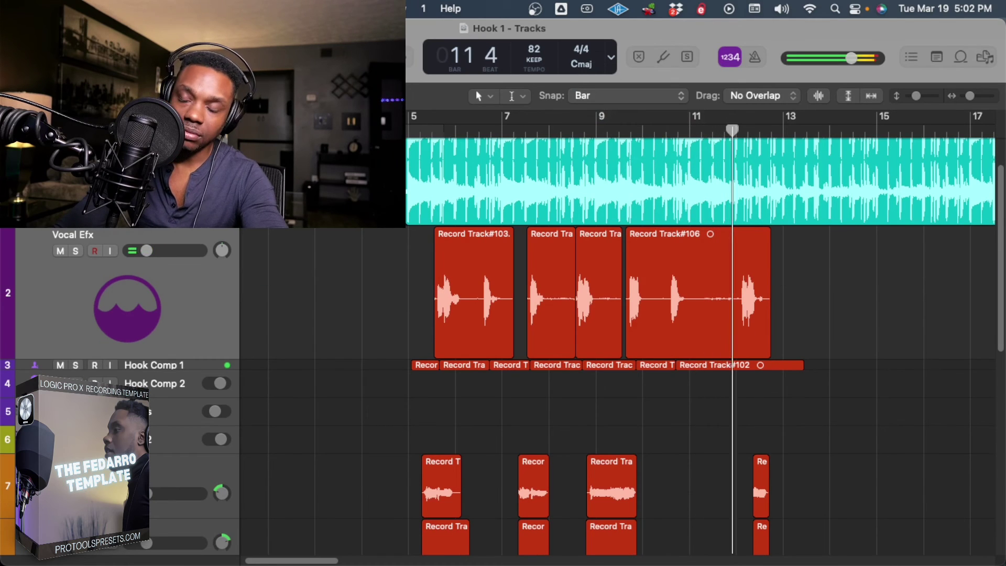
drag(970, 96, 966, 96)
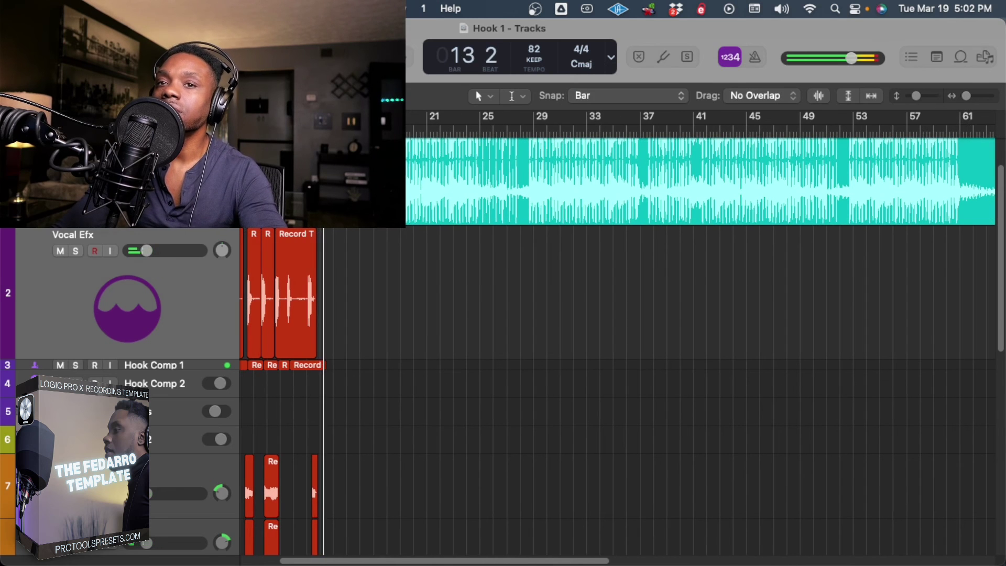
scroll(703, 341, up, 2)
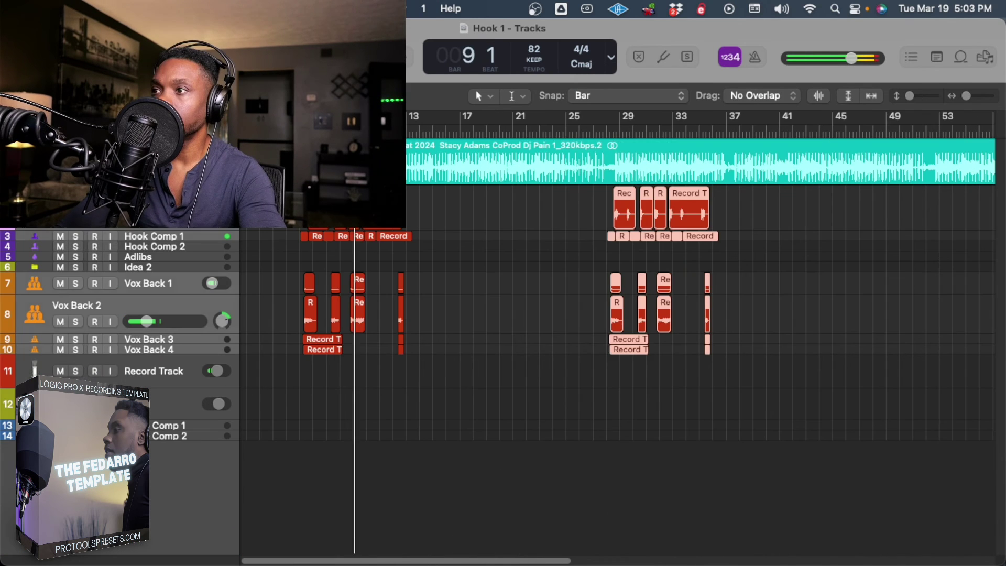
click(608, 130)
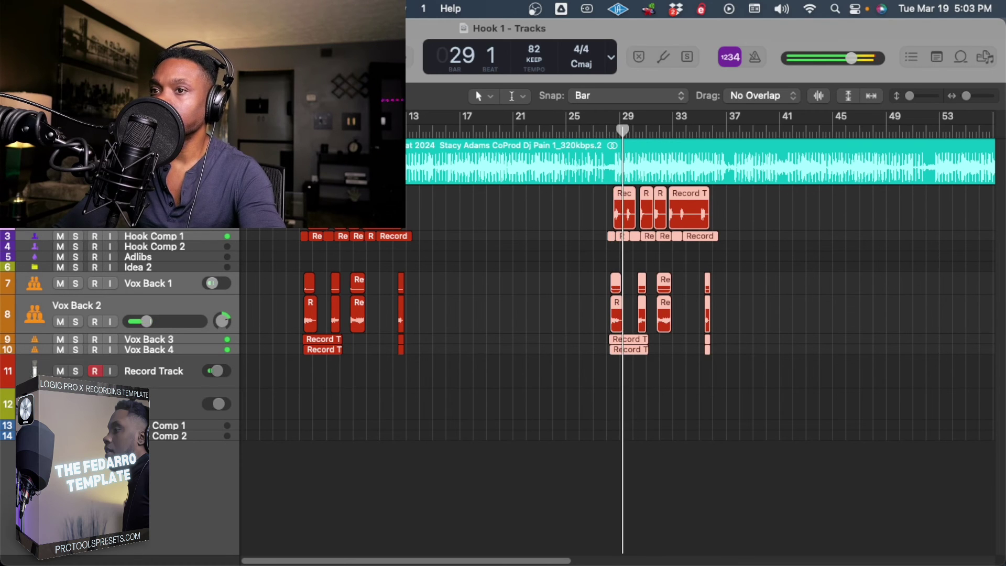
key(super+z)
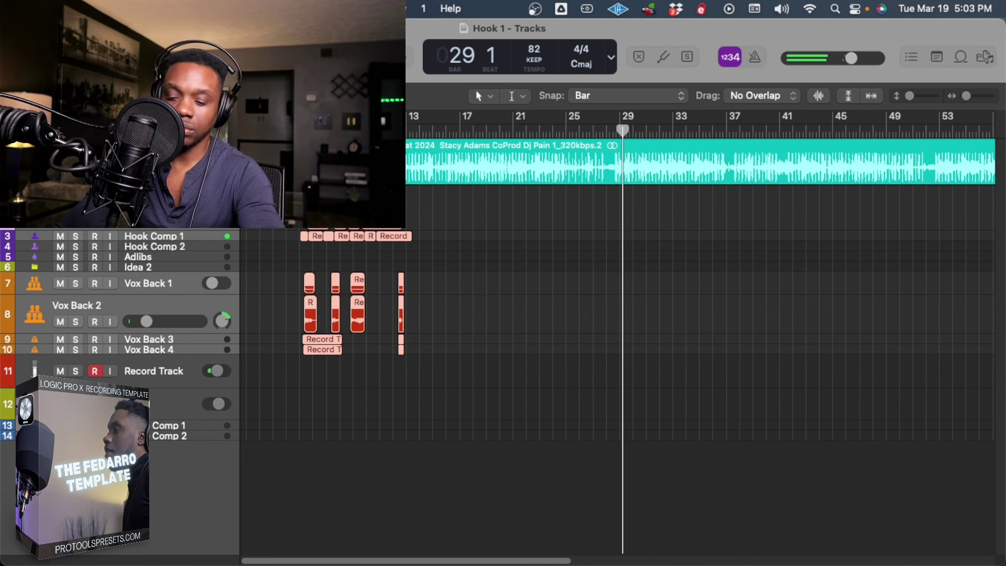
Copy all the hook vocal regions forward 24 bars to bar 29 and play the copy
drag(331, 342, 650, 351)
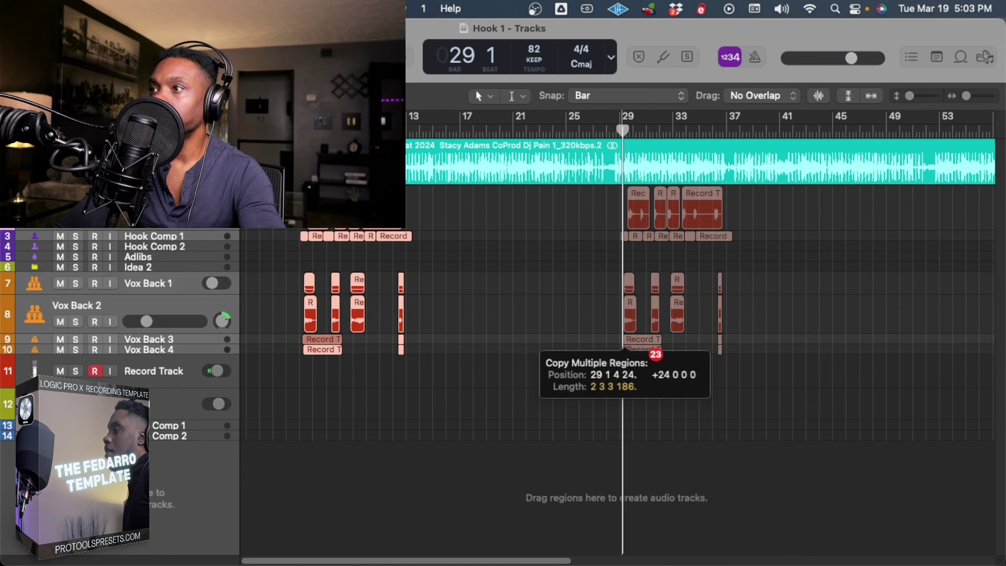
drag(650, 350, 650, 350)
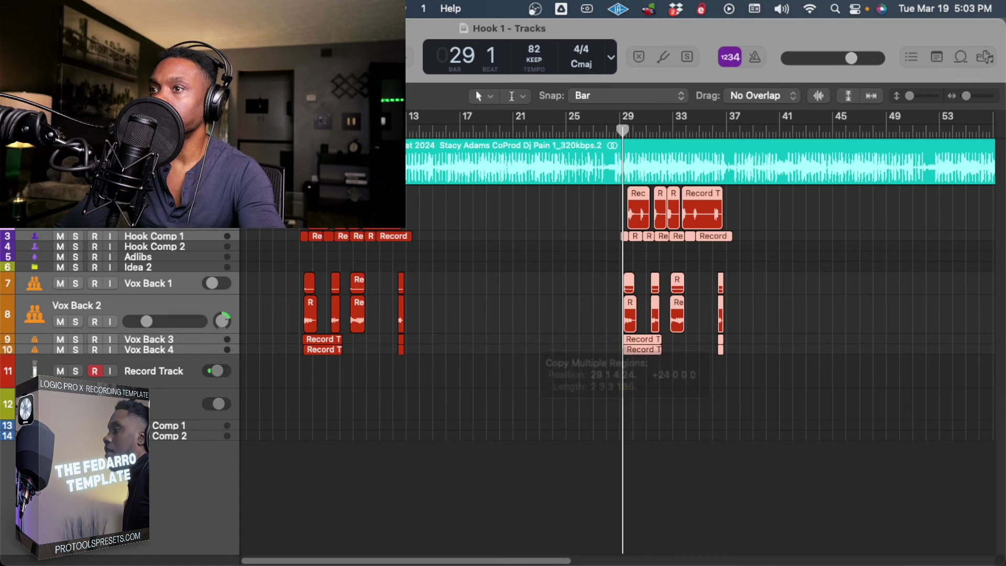
key(r)
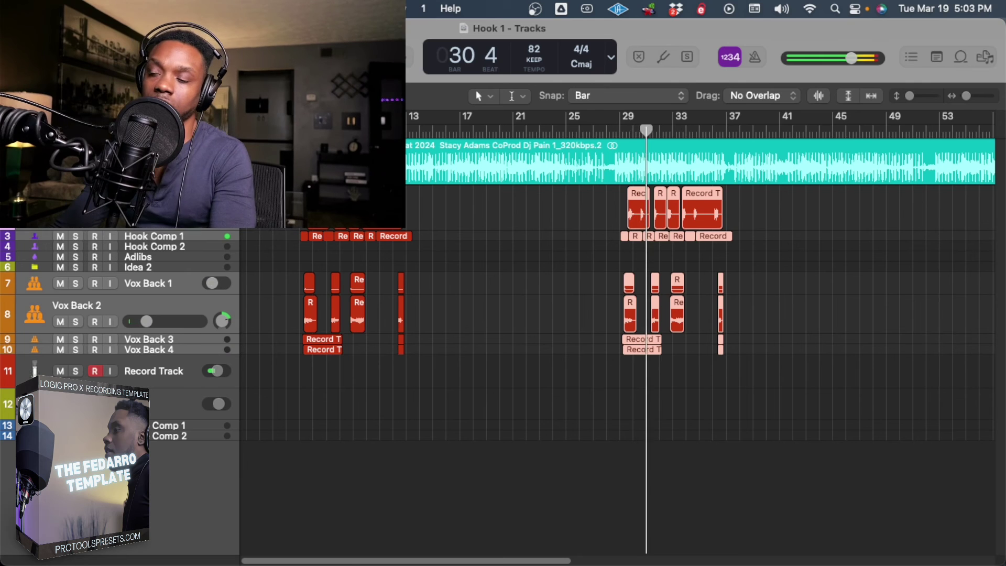
Copy the hook vocal regions from bar 29 to bar 53 and audition the song from bars 53 and 5
scroll(618, 335, right, 10)
scroll(618, 336, left, 6)
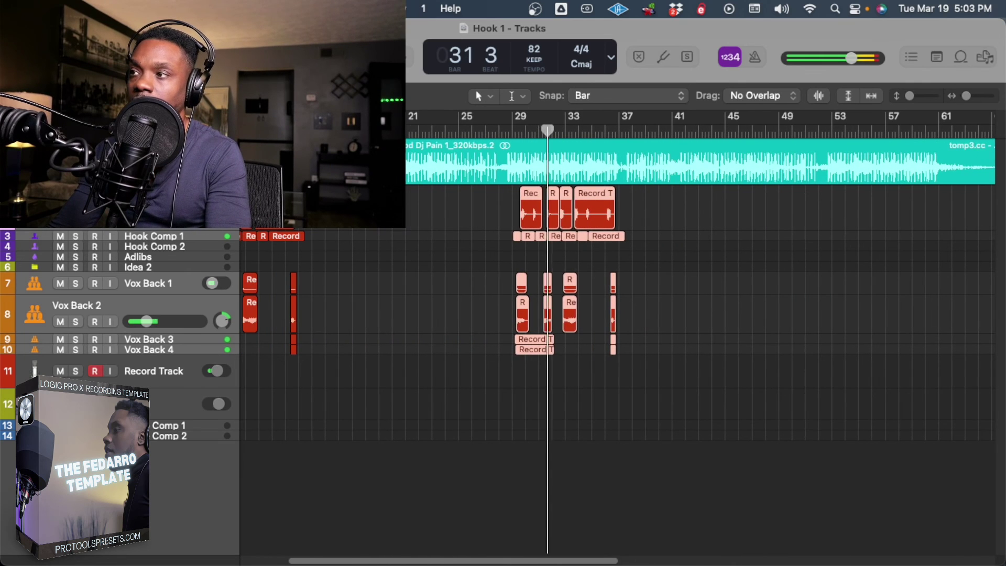
drag(545, 347, 864, 348)
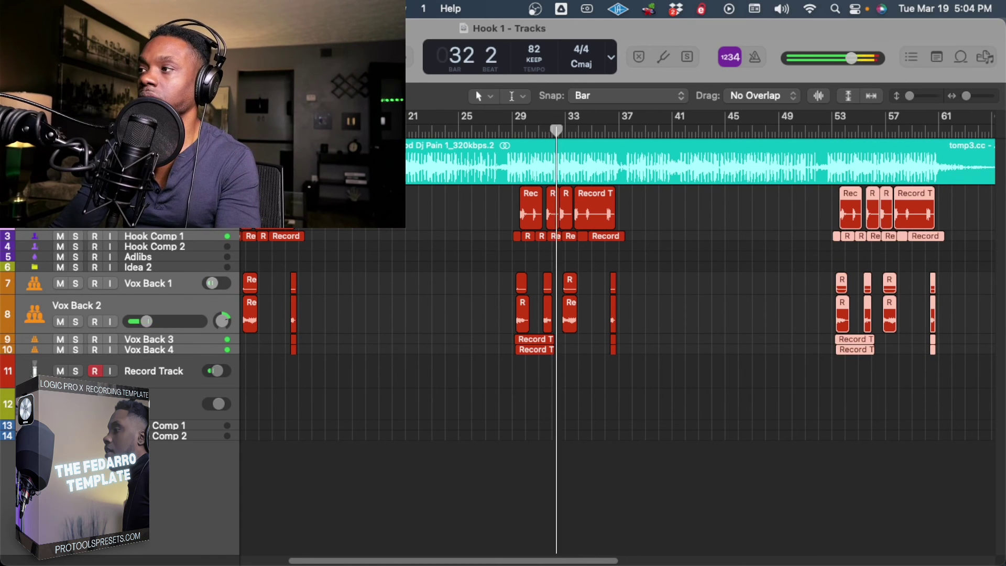
click(830, 130)
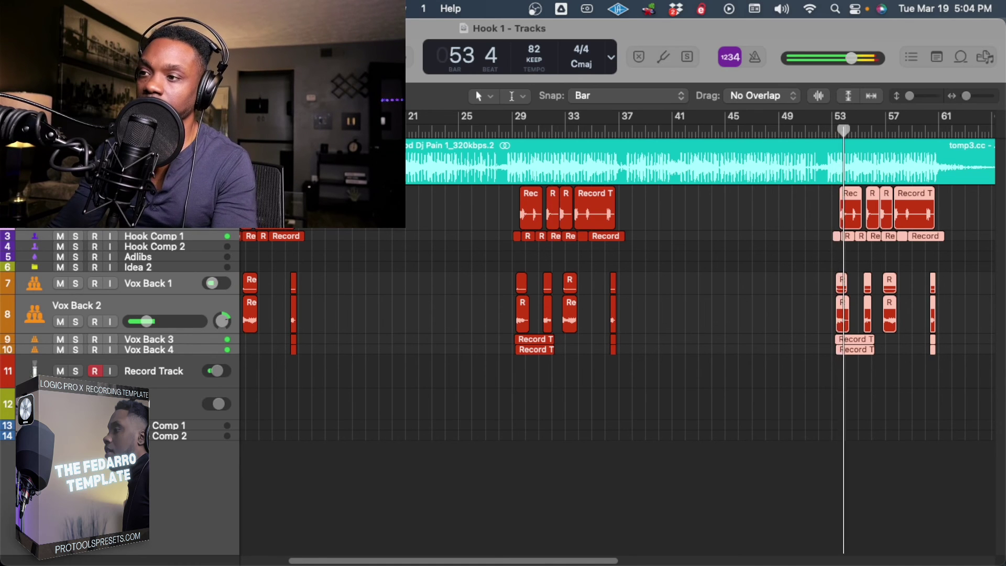
scroll(618, 346, left, 5)
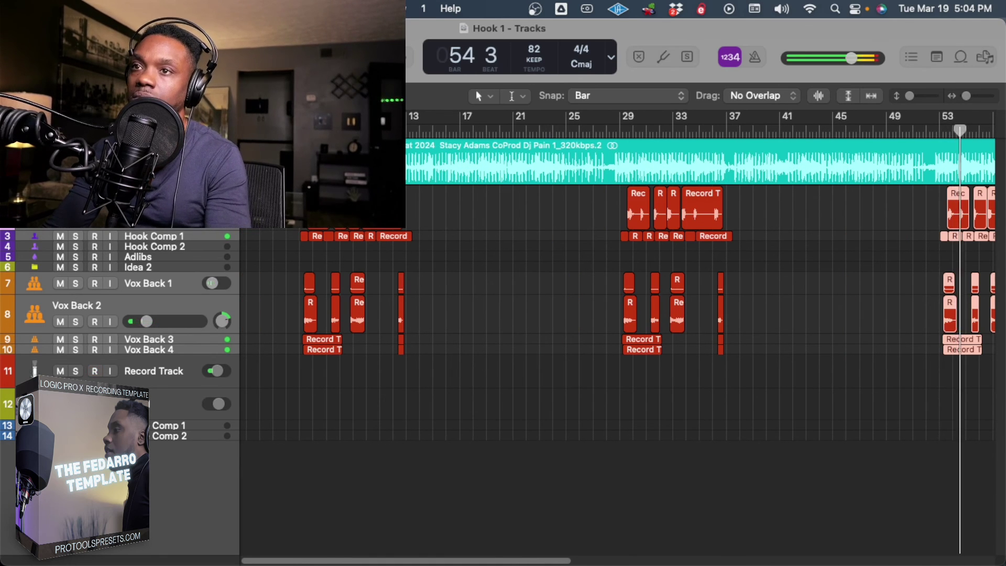
click(299, 131)
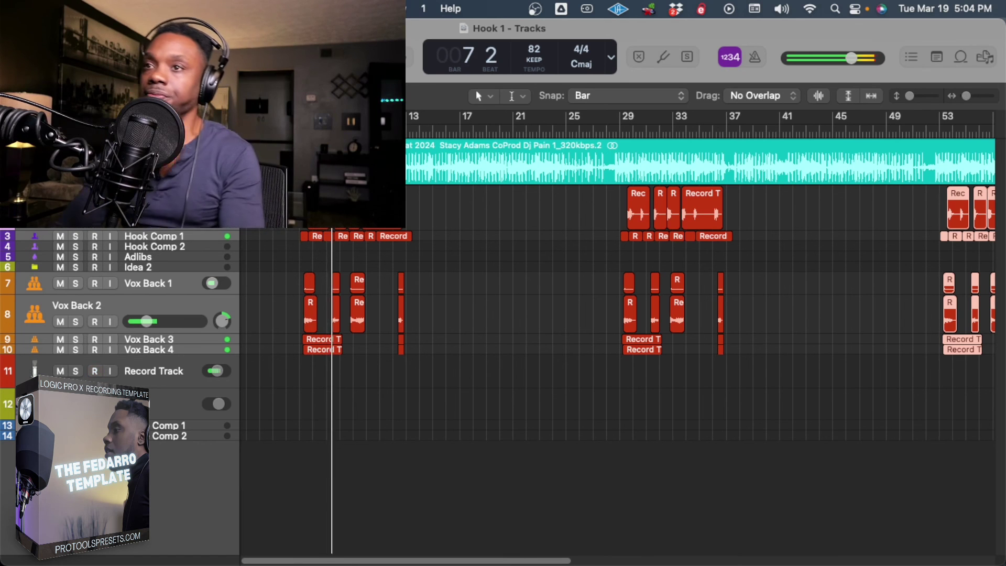
While the hook plays, rebalance the delay and reverb and slightly lower the pitch effect in CLA Vocals on the Vocal Sauce bus
key(space)
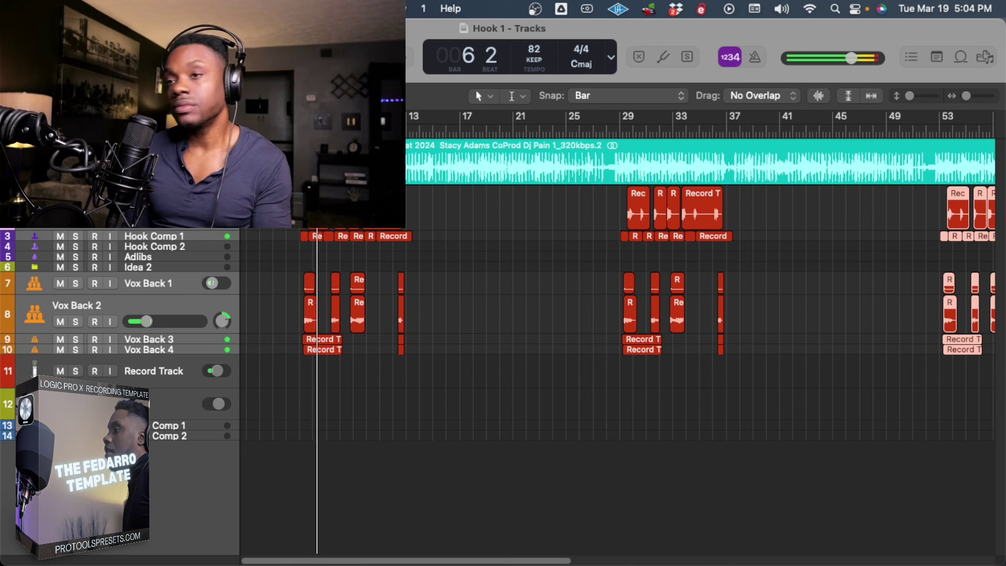
key(x)
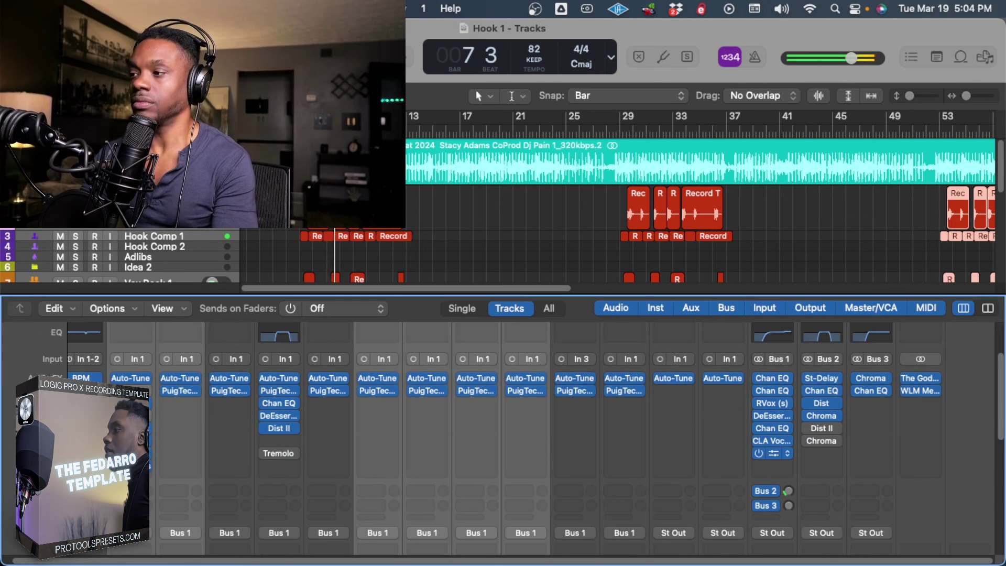
click(773, 441)
drag(663, 455, 664, 430)
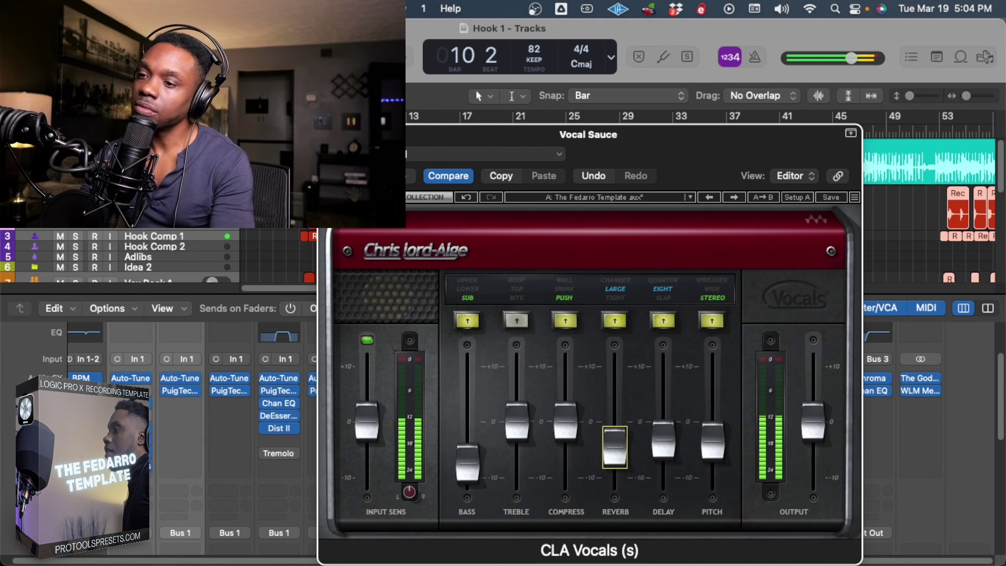
mouse_move(713, 443)
mouse_down()
mouse_move(713, 431)
mouse_move(713, 451)
mouse_up()
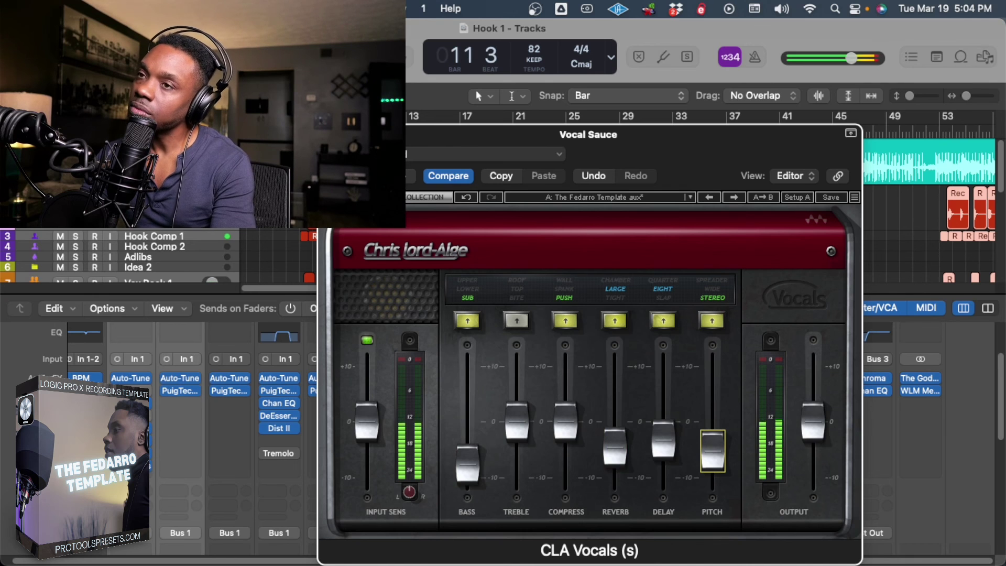
key(super+w)
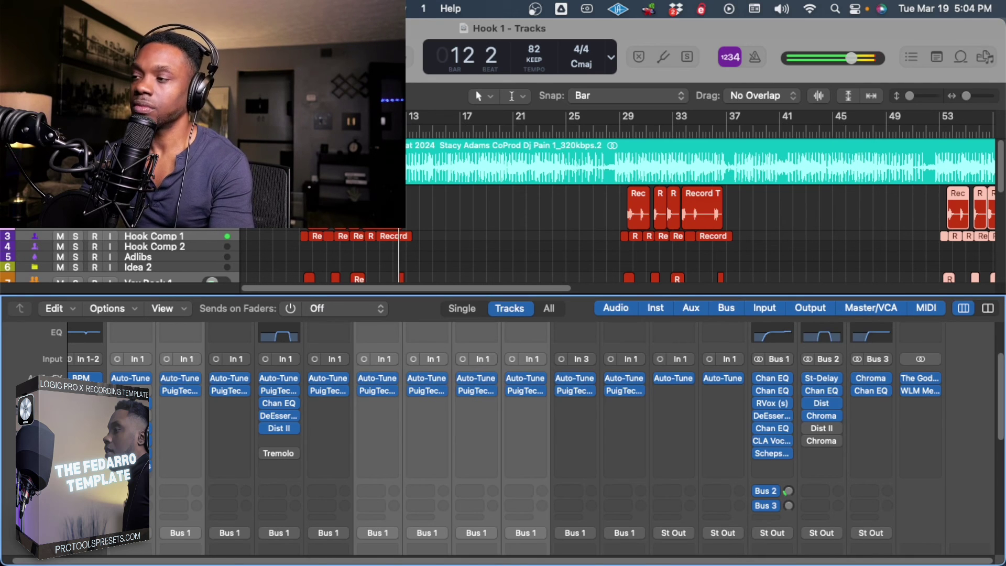
key(x)
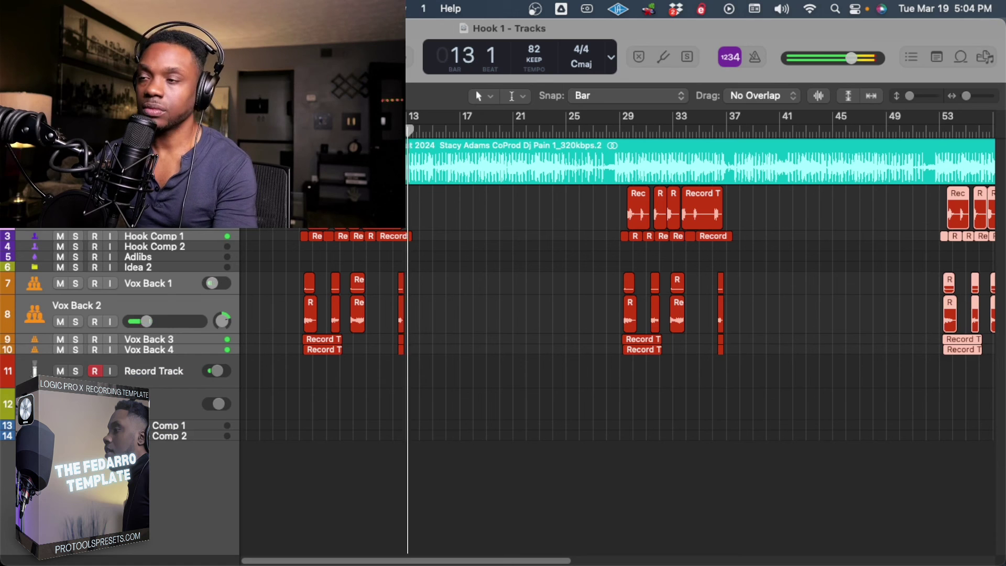